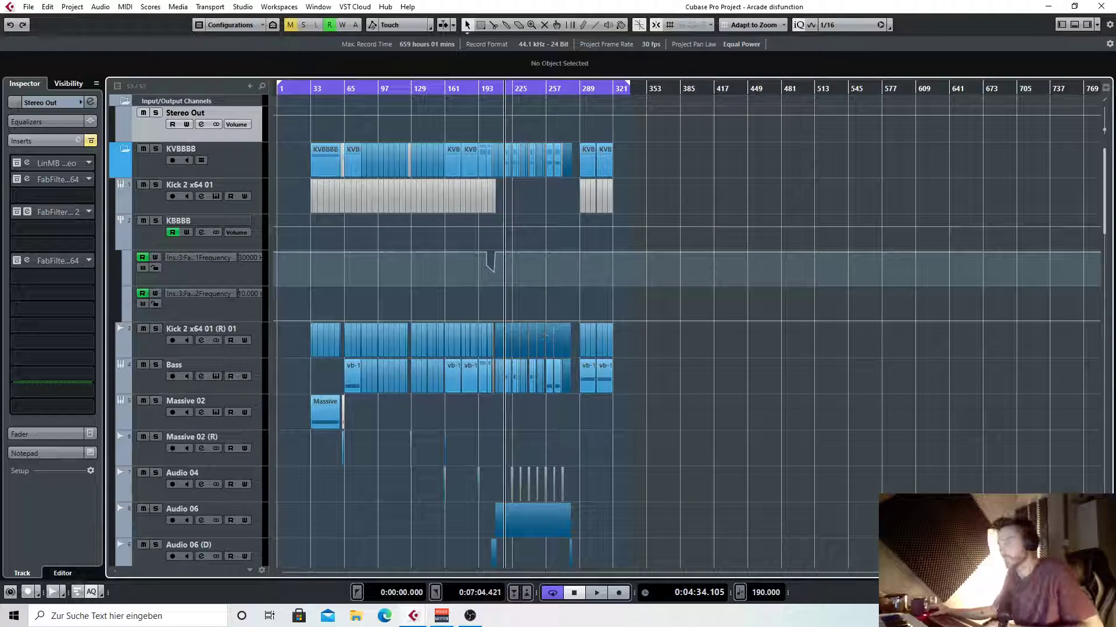
# Look over the project's tracks and arrangement, including a playback pass from around bar 190
pyautogui.hotkey('shift', 'f')
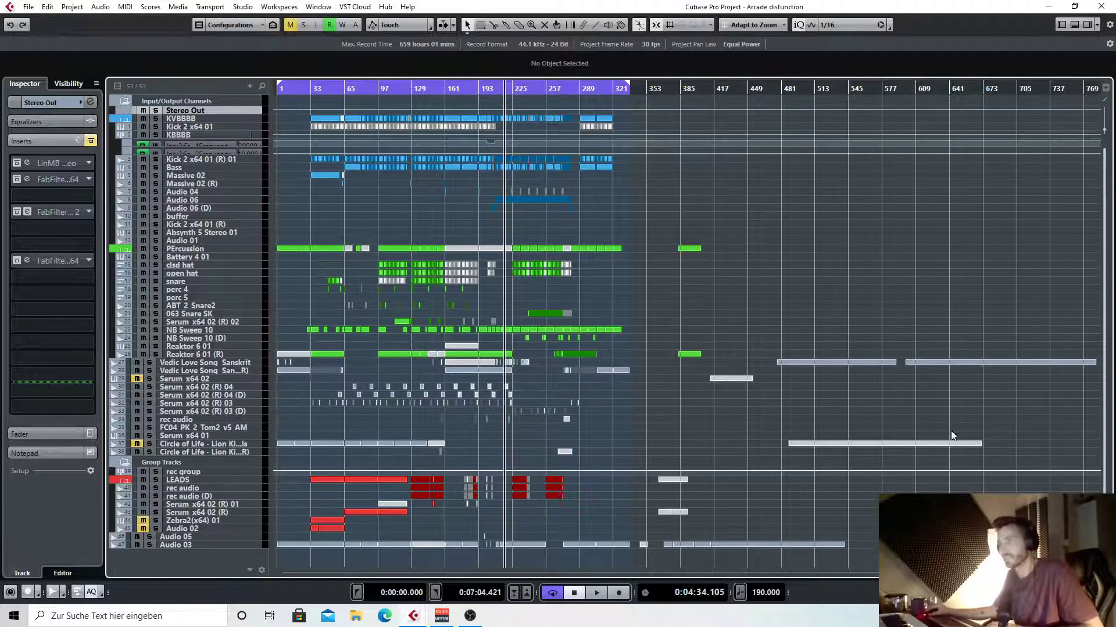
pyautogui.hotkey('shift', 'h')
pyautogui.scroll(-8, 468, 329)
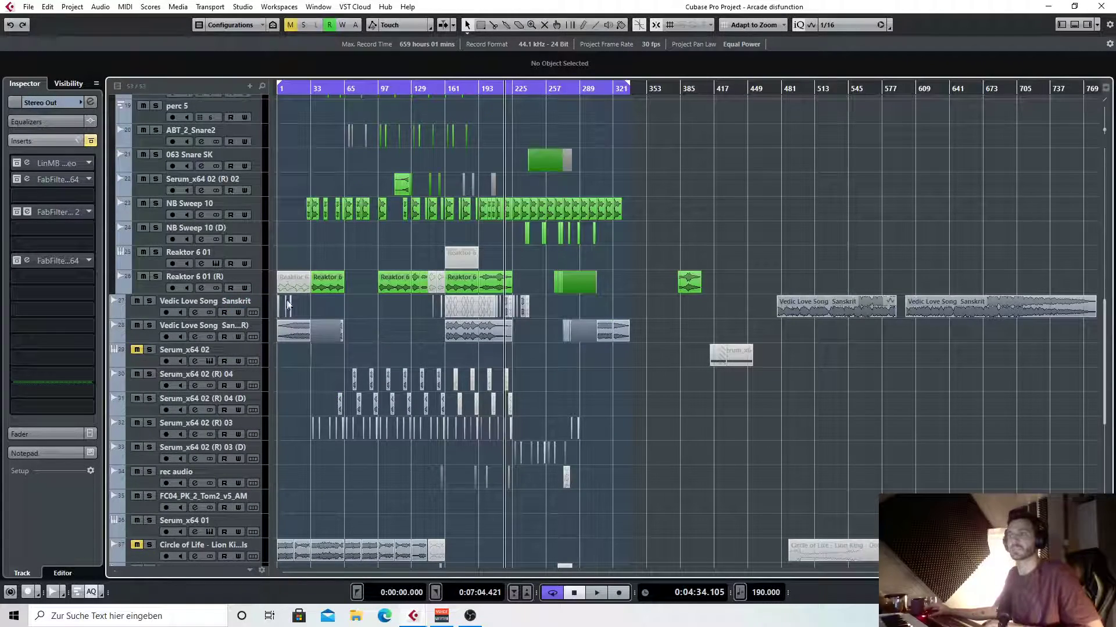
pyautogui.scroll(10, 365, 367)
pyautogui.click(473, 88)
pyautogui.press('space')
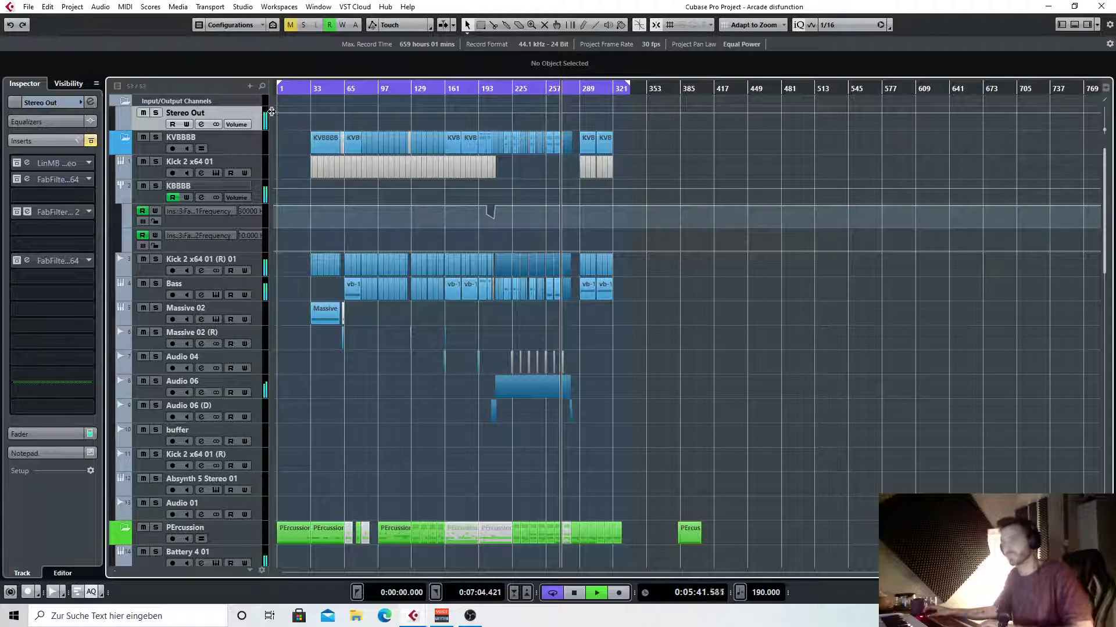
pyautogui.press('space')
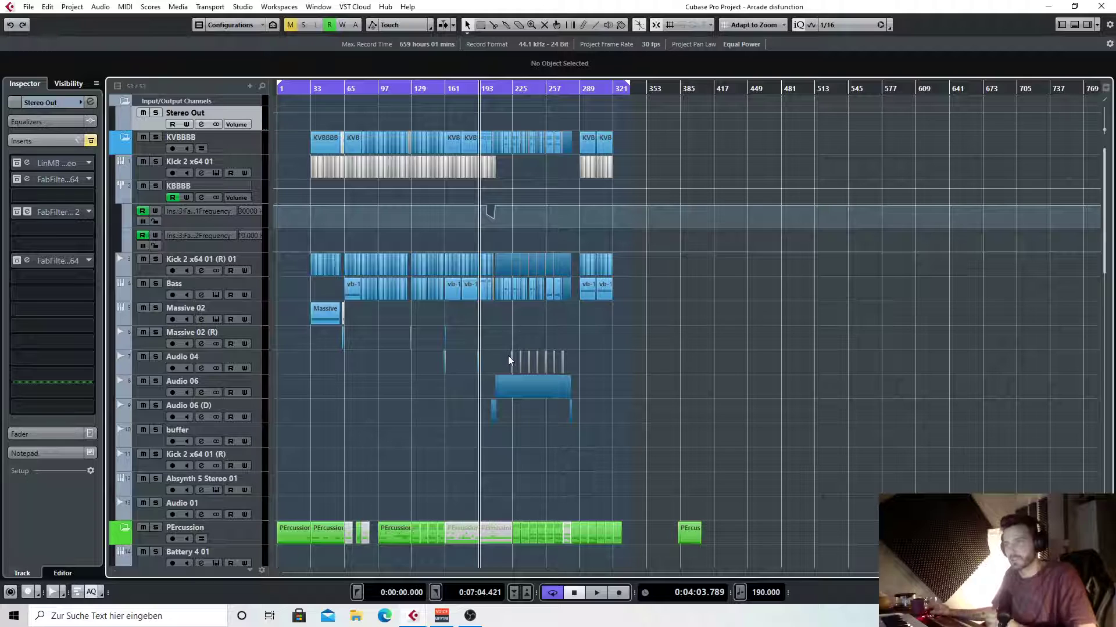
pyautogui.scroll(-4, 517, 435)
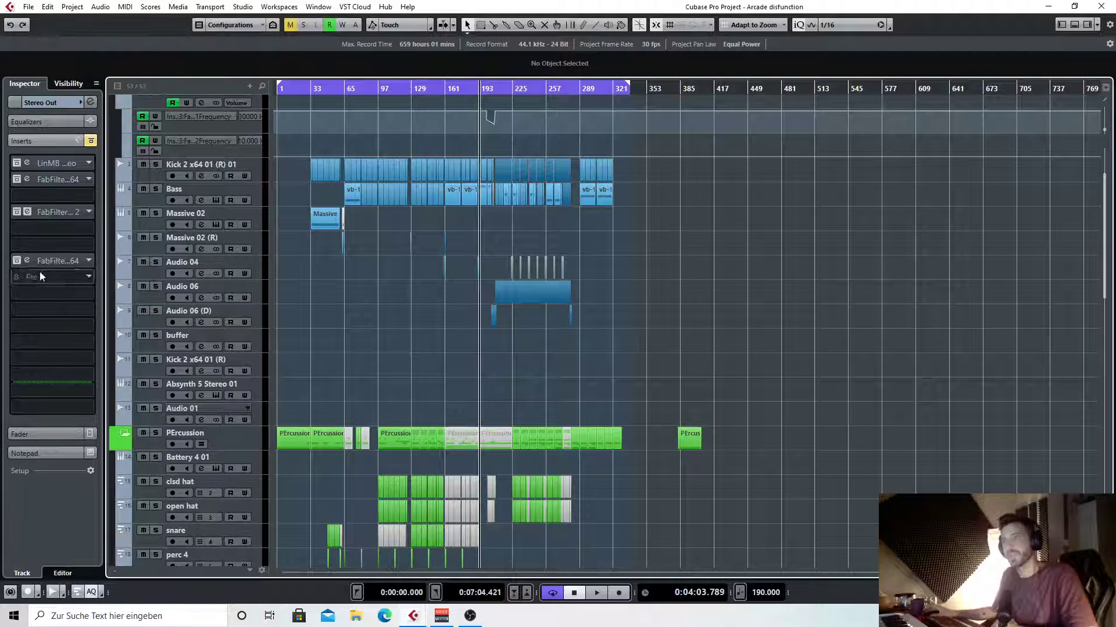
pyautogui.scroll(4, 249, 271)
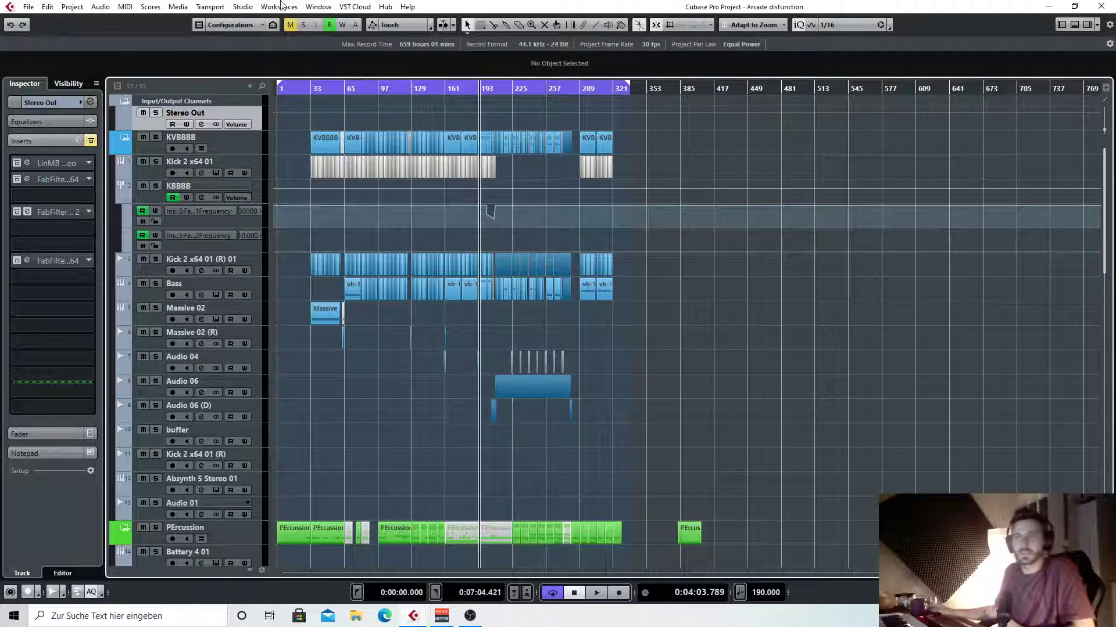
# Open the Stereo Out's LinMB, Saturn and Pro-Q 2 inserts and move Pro-Q 2 down to insert slot 5
pyautogui.doubleClick(29, 165)
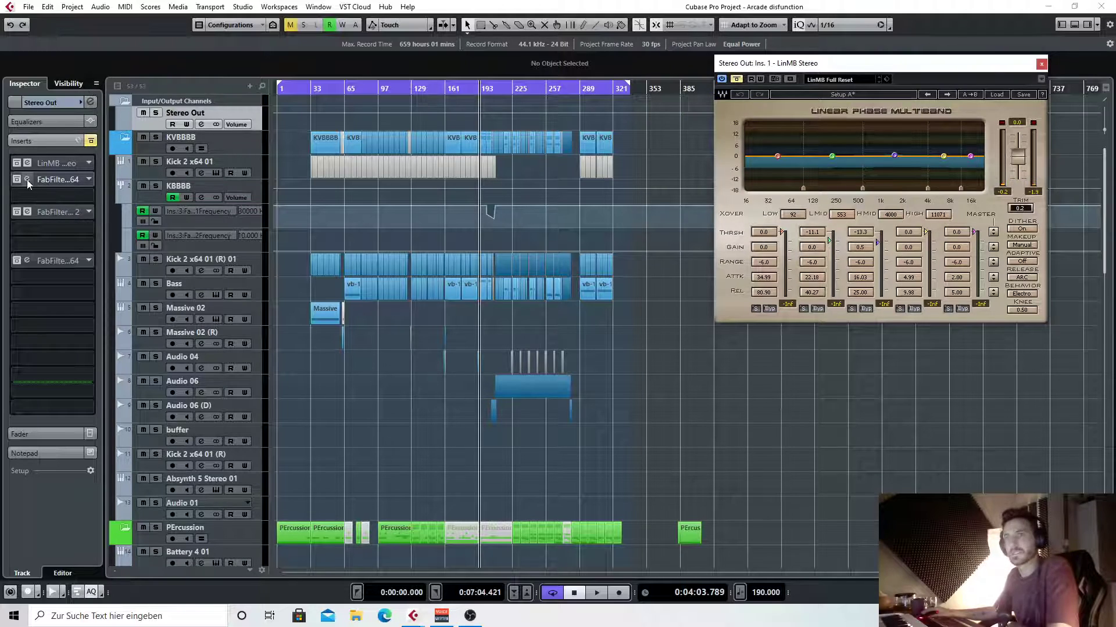
pyautogui.click(28, 179)
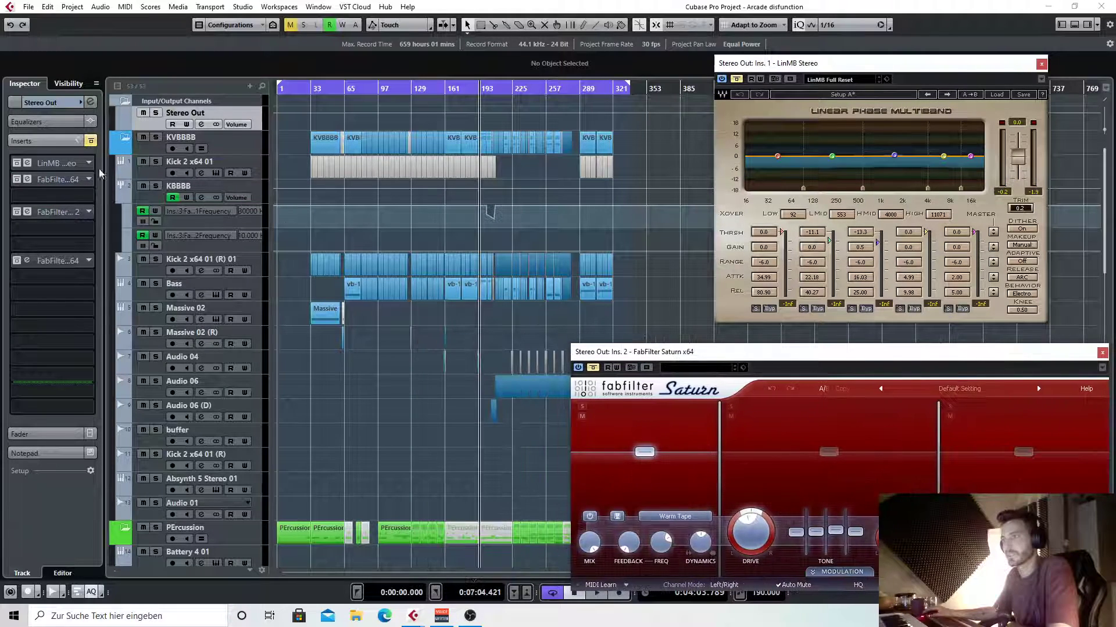
pyautogui.click(28, 211)
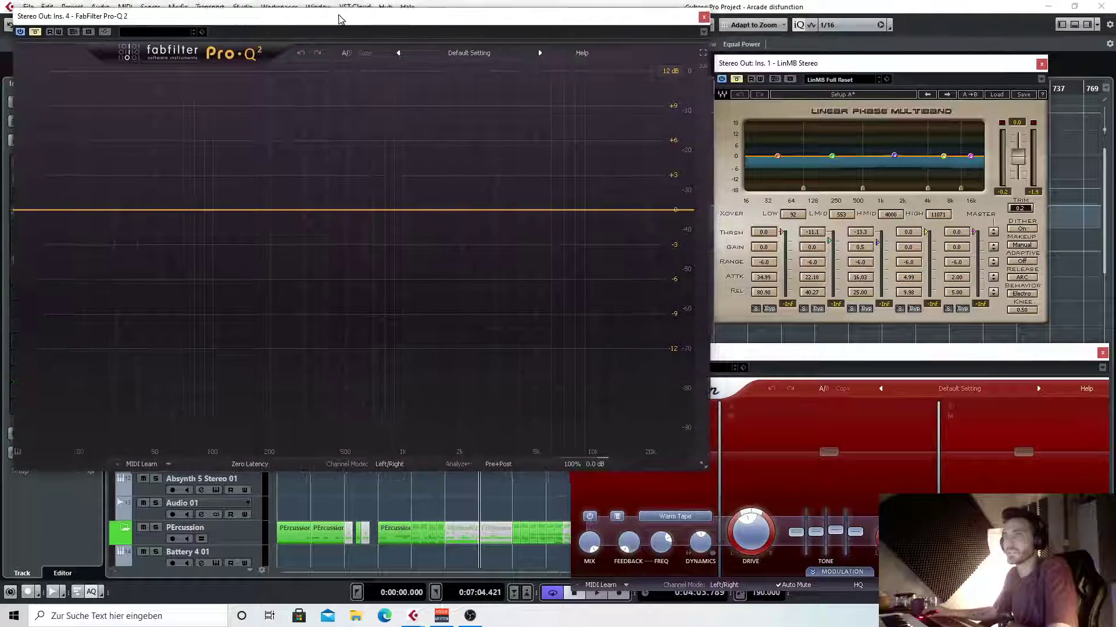
pyautogui.moveTo(253, 11); pyautogui.dragTo(1115, 73)
pyautogui.moveTo(55, 211); pyautogui.dragTo(54, 228)
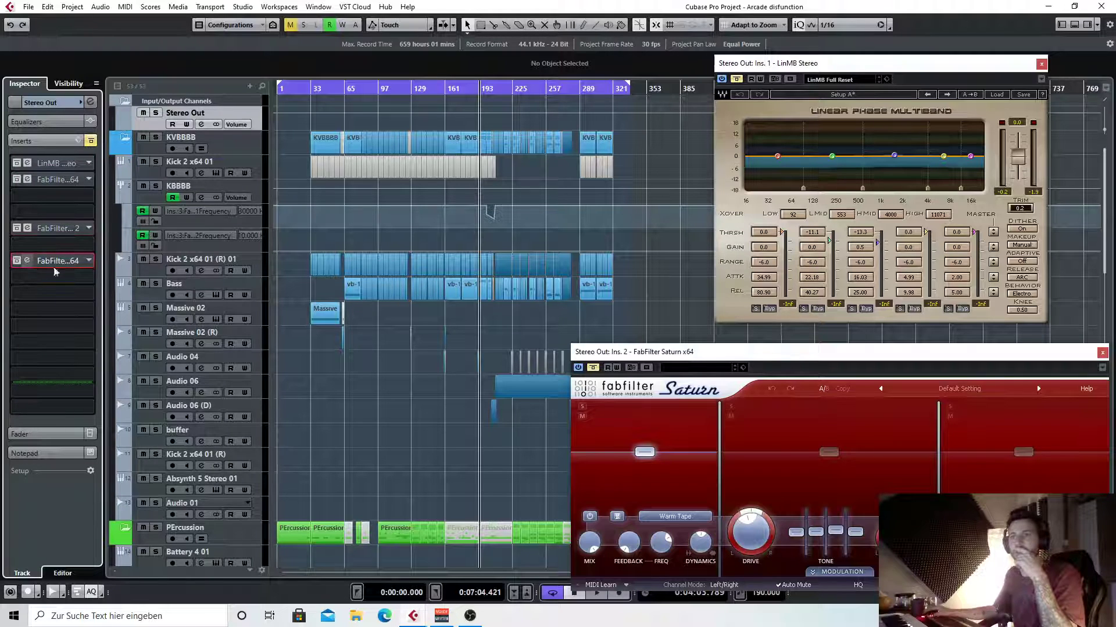
# Inspect the FabFilter Pro-L limiter on the Stereo Out's insert slot 7 and put its window away
pyautogui.click(44, 262)
pyautogui.moveTo(247, 193); pyautogui.dragTo(353, 112)
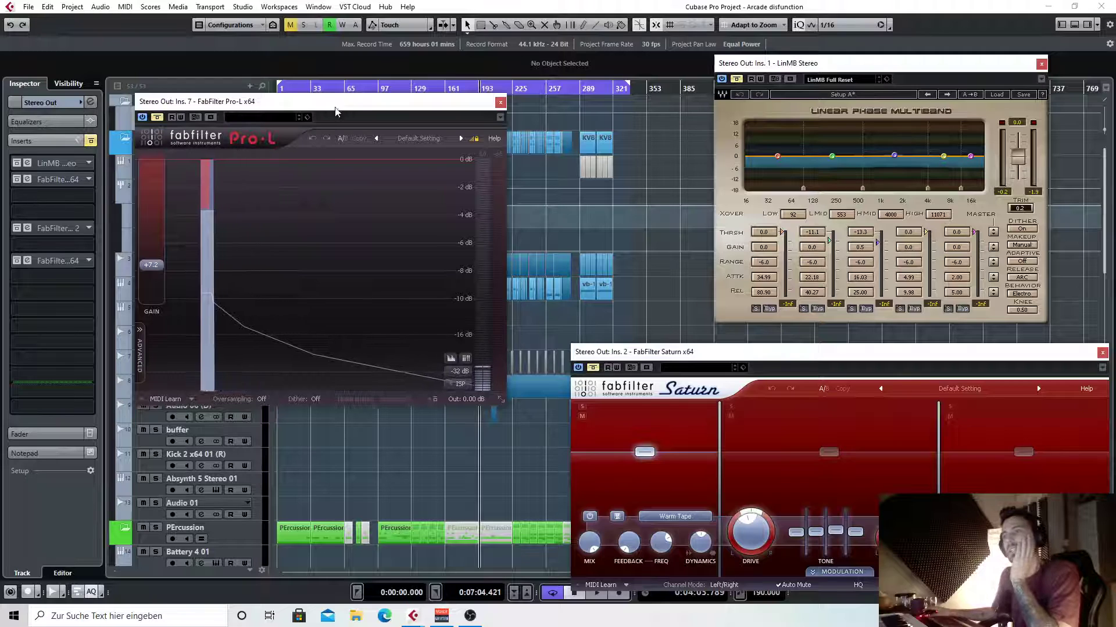
pyautogui.moveTo(333, 112); pyautogui.dragTo(415, 208)
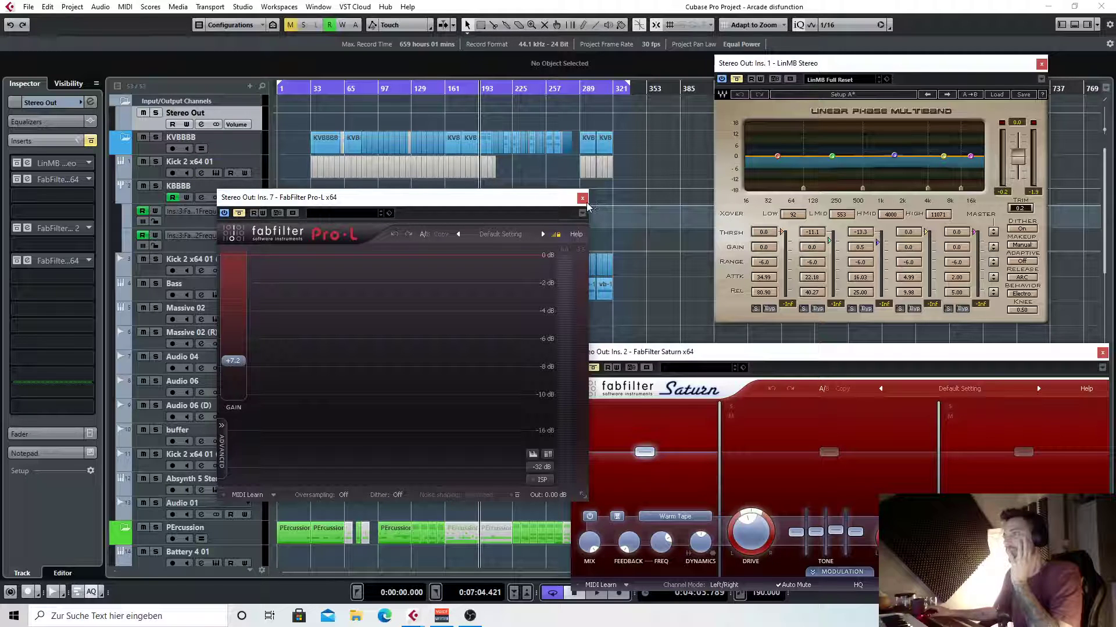
pyautogui.moveTo(538, 200); pyautogui.dragTo(1115, 284)
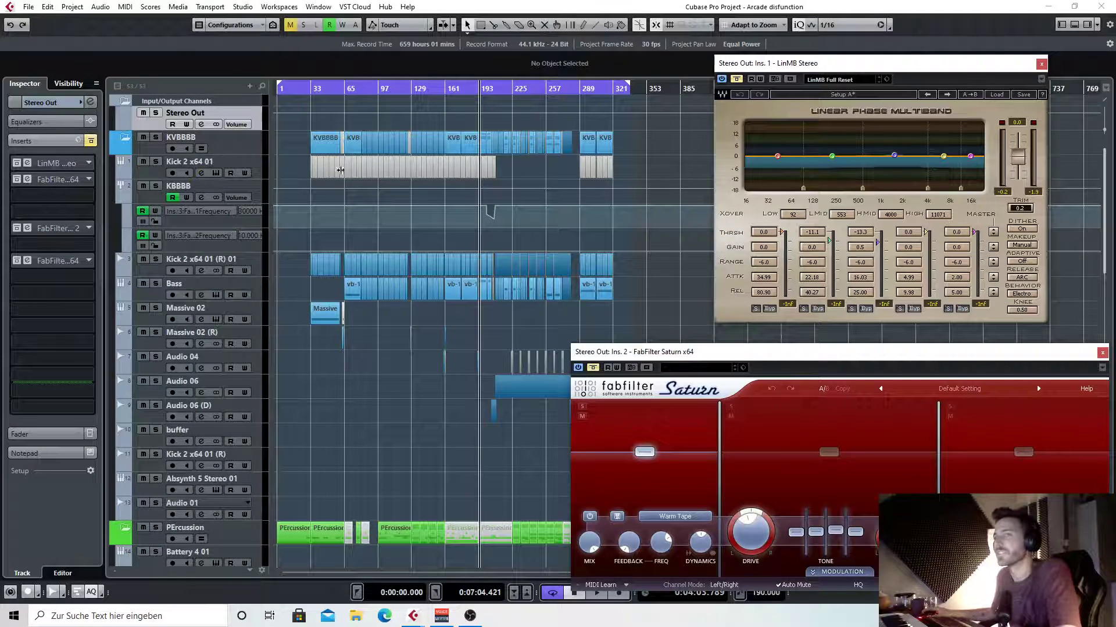
# Load fresh instances of LinMB Stereo in insert slot 1 and FabFilter Saturn x64 in slot 2 of the Stereo Out
pyautogui.click(52, 163)
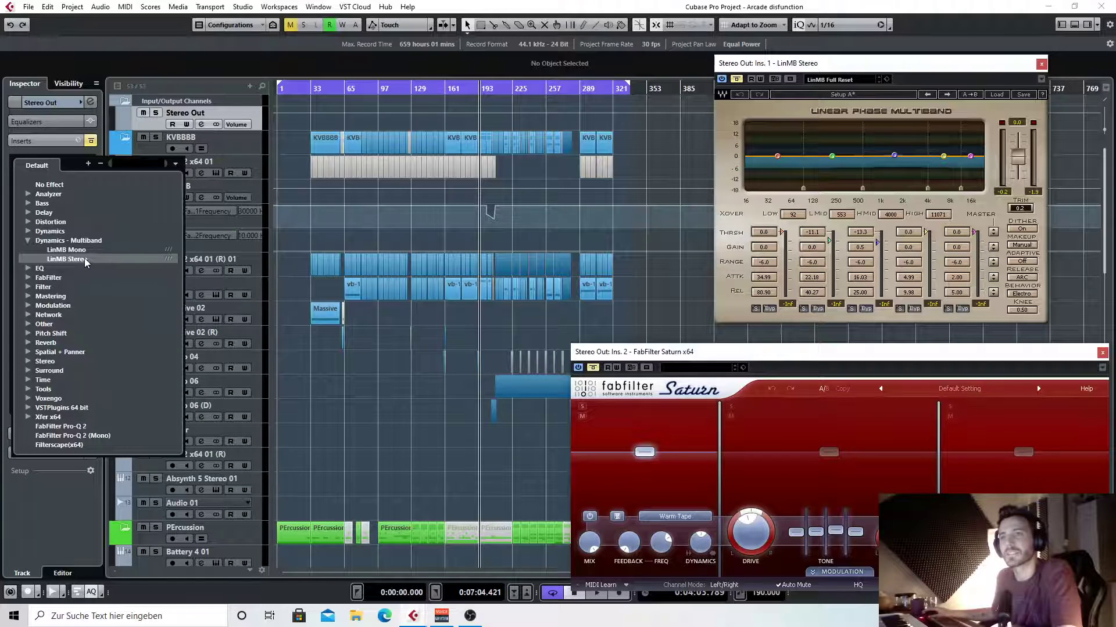
pyautogui.click(85, 260)
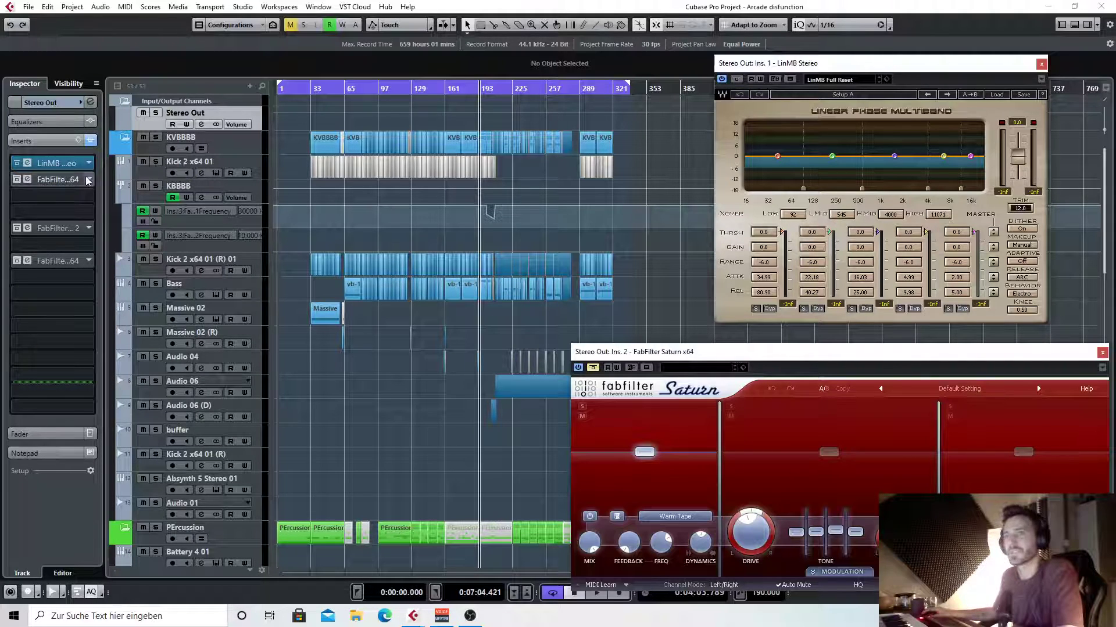
pyautogui.click(87, 180)
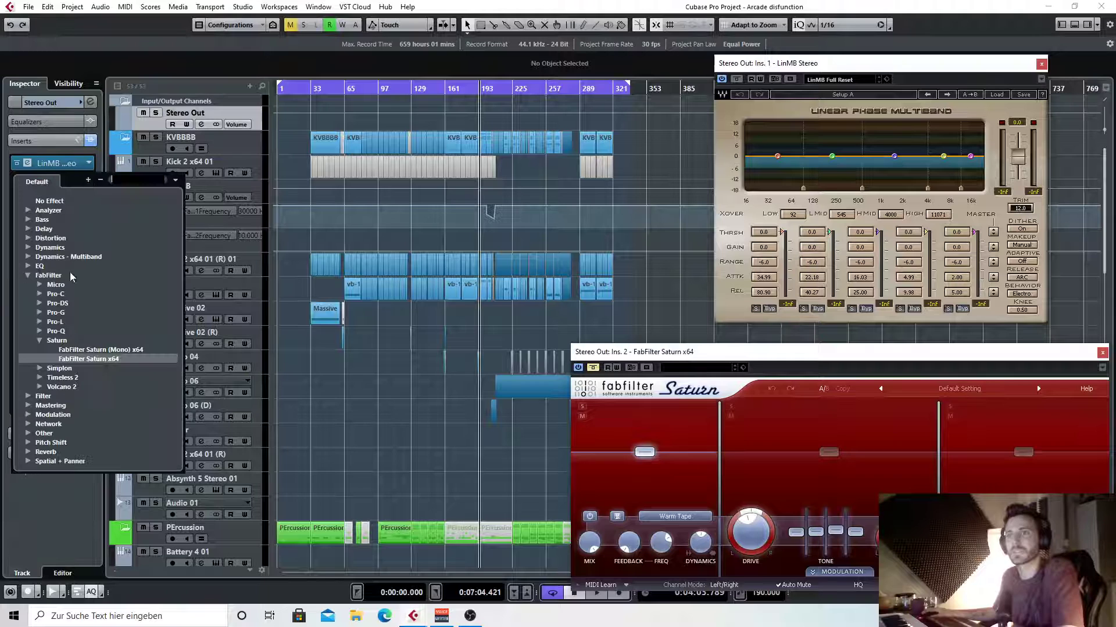
pyautogui.click(98, 359)
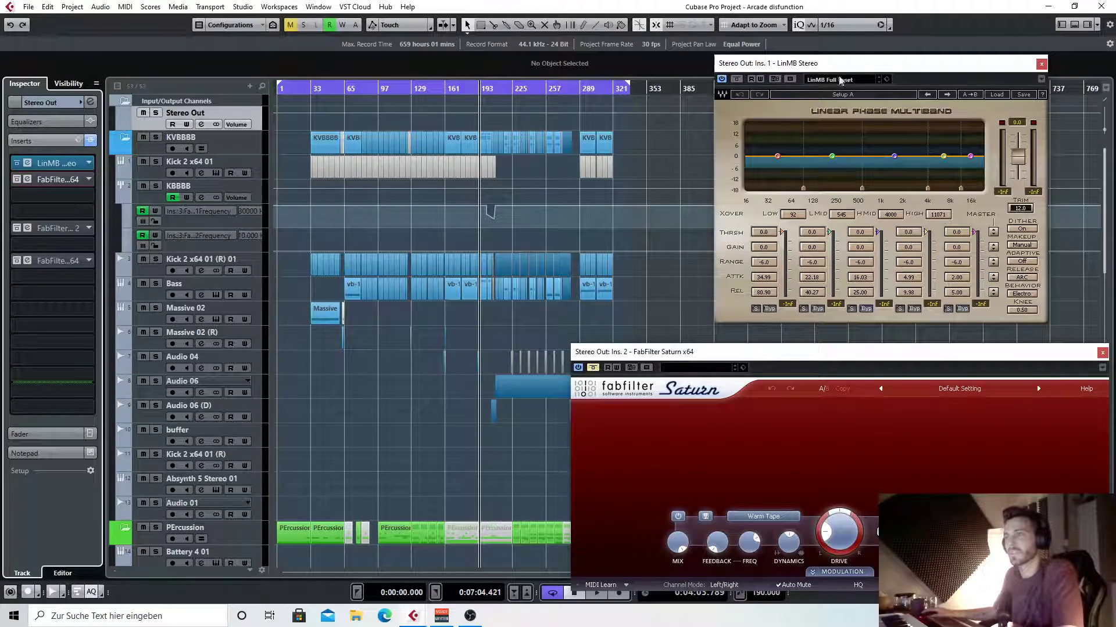
pyautogui.moveTo(871, 63); pyautogui.dragTo(737, 67)
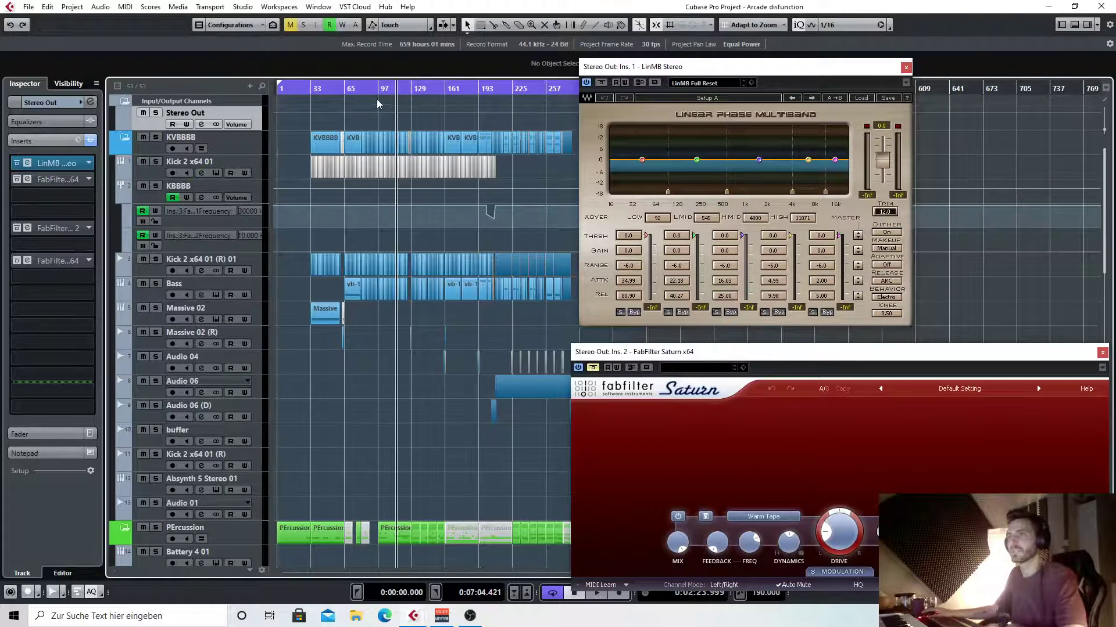
# Play the song from bar 115 and compare the mix with LinMB bypassed and active
pyautogui.press('space')
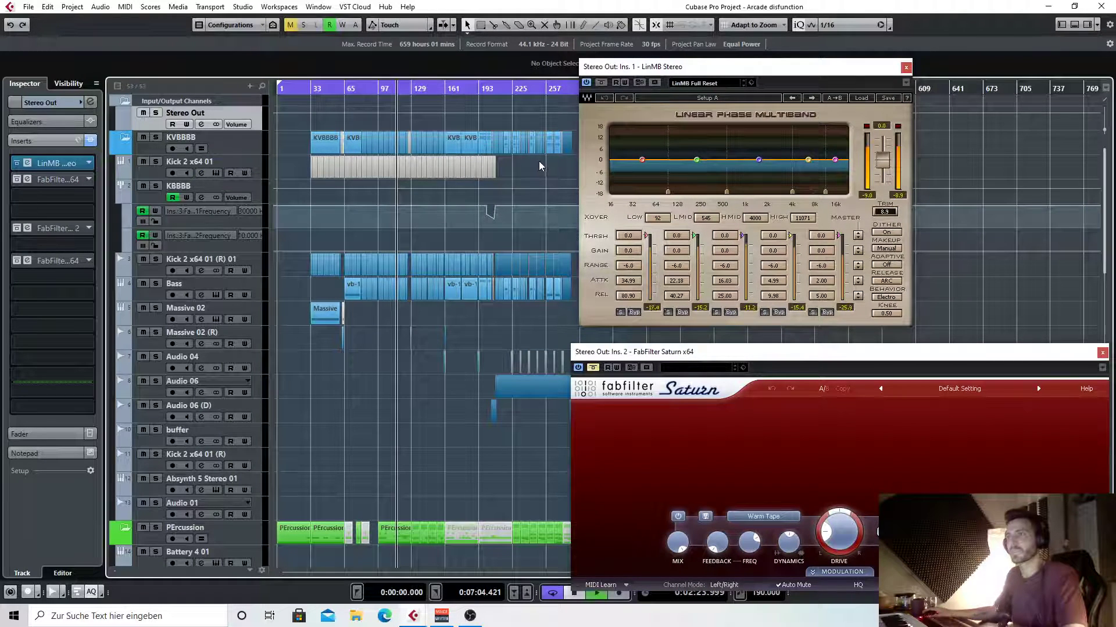
pyautogui.click(15, 165)
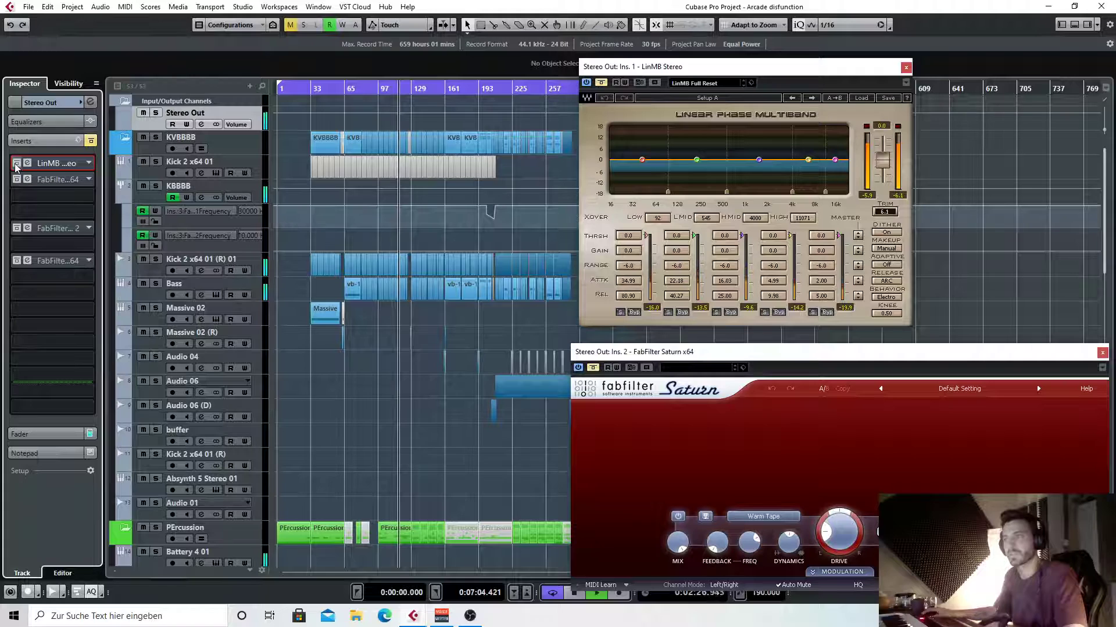
pyautogui.click(16, 165)
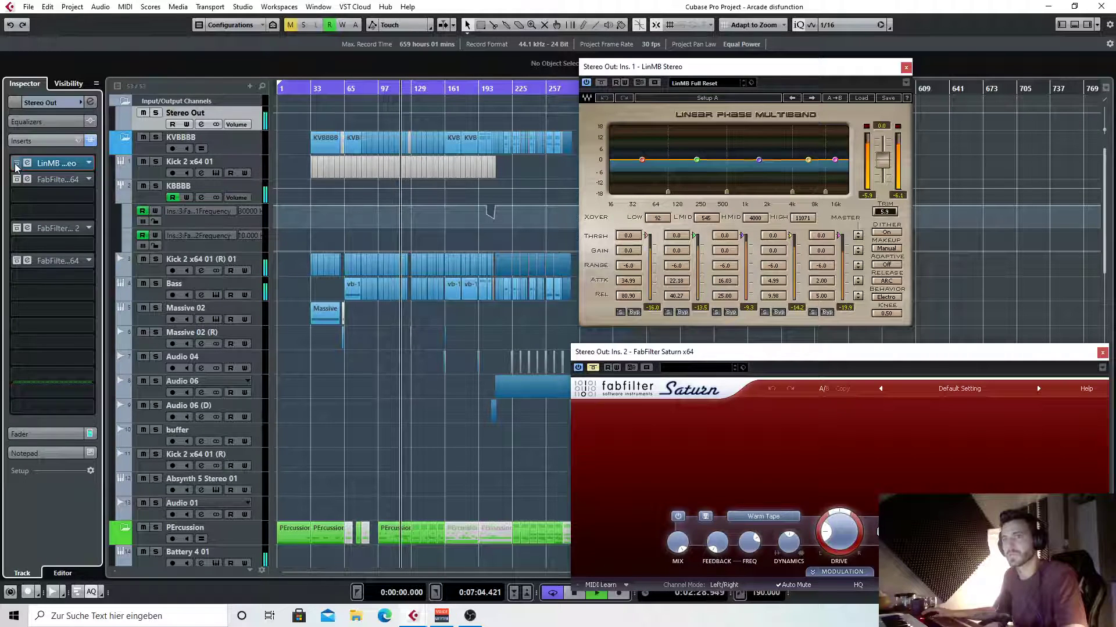
pyautogui.press('space')
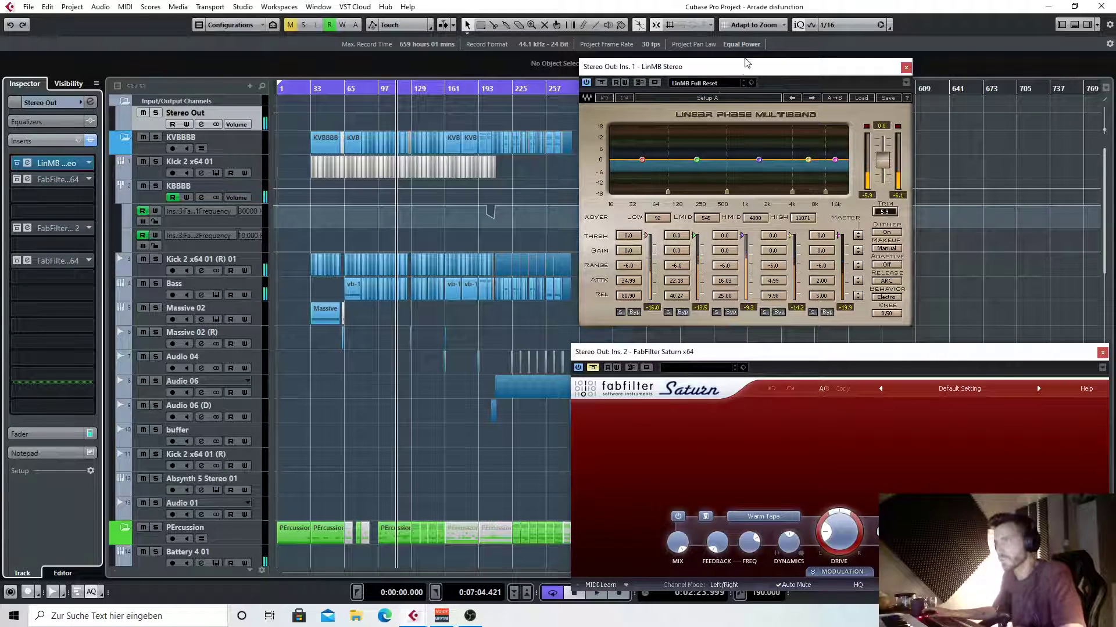
# Lower the threshold of LinMB's second band to -6.3
pyautogui.moveTo(742, 65); pyautogui.dragTo(406, 118)
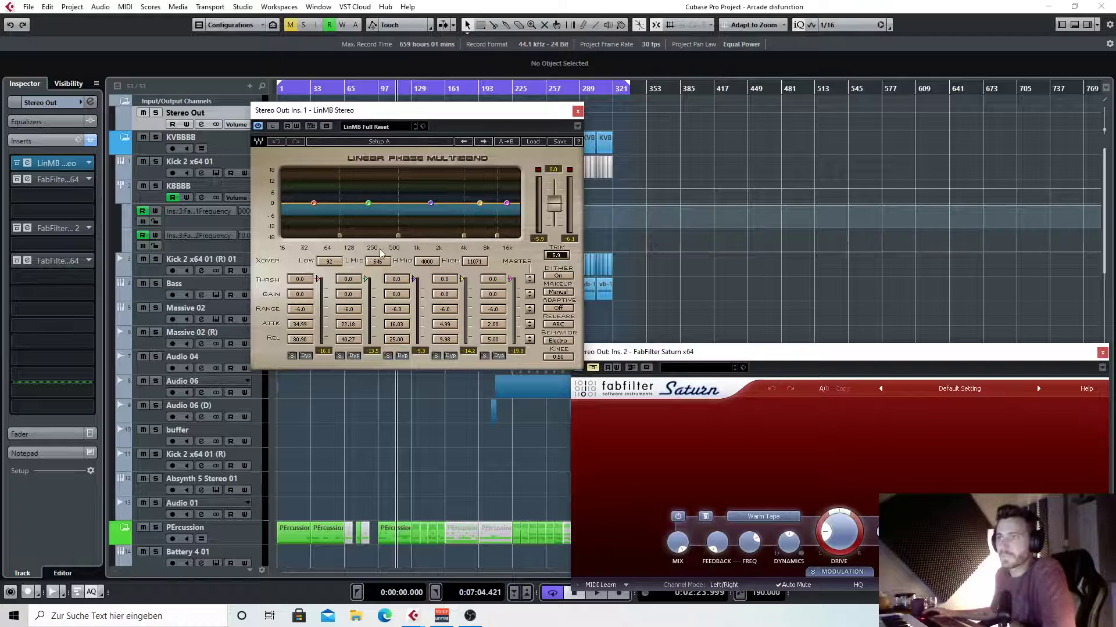
pyautogui.moveTo(366, 280); pyautogui.dragTo(366, 284)
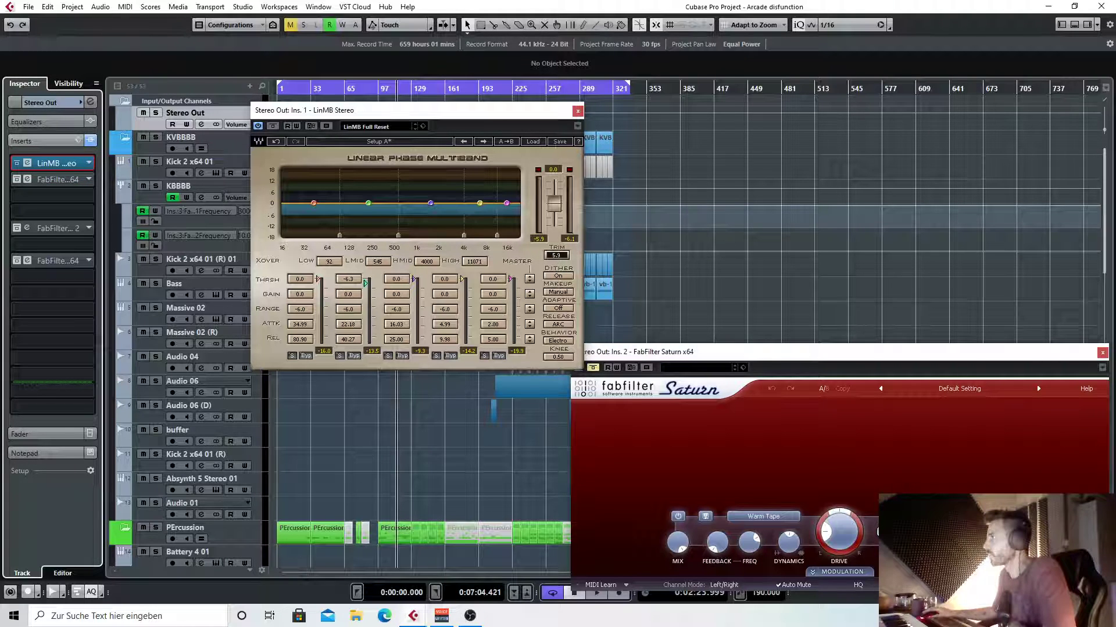
pyautogui.hotkey('alt', 'Tab')
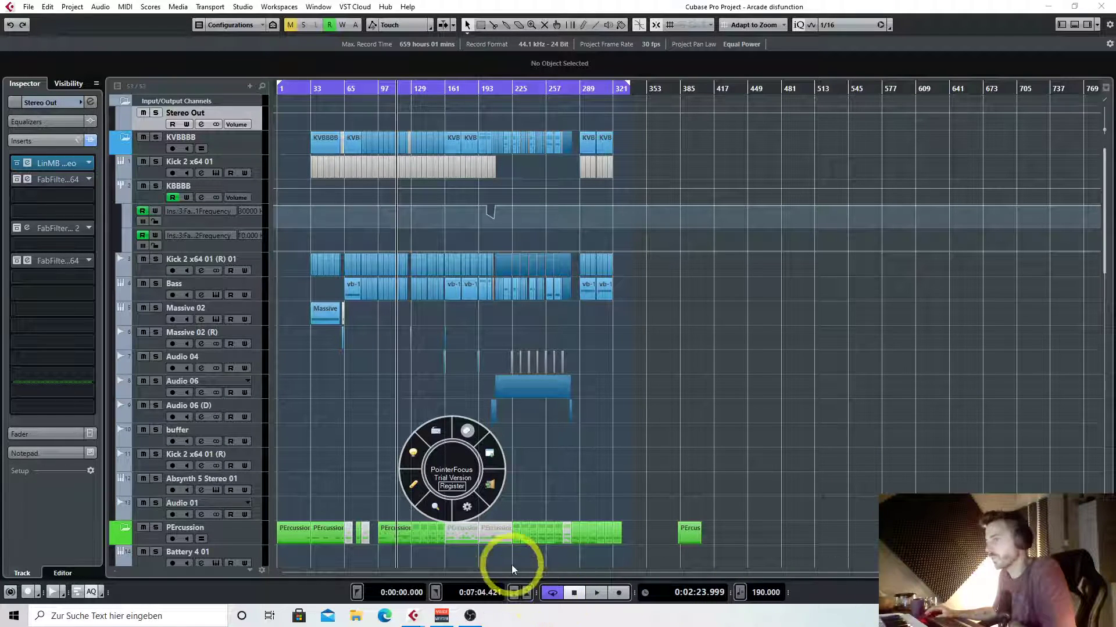
pyautogui.moveTo(412, 619)
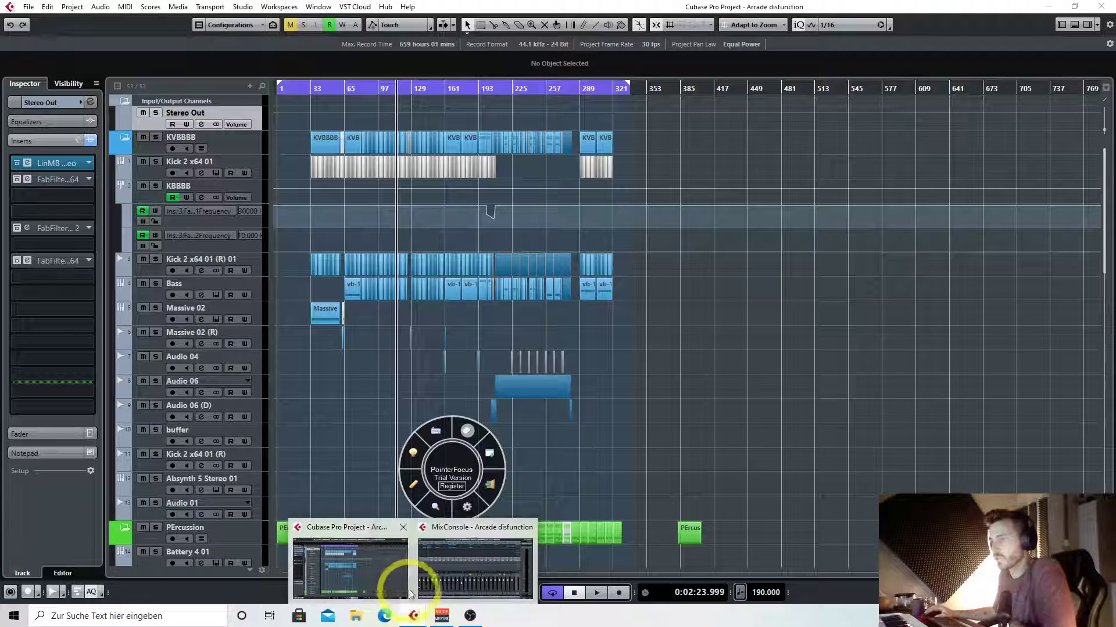
pyautogui.click(448, 574)
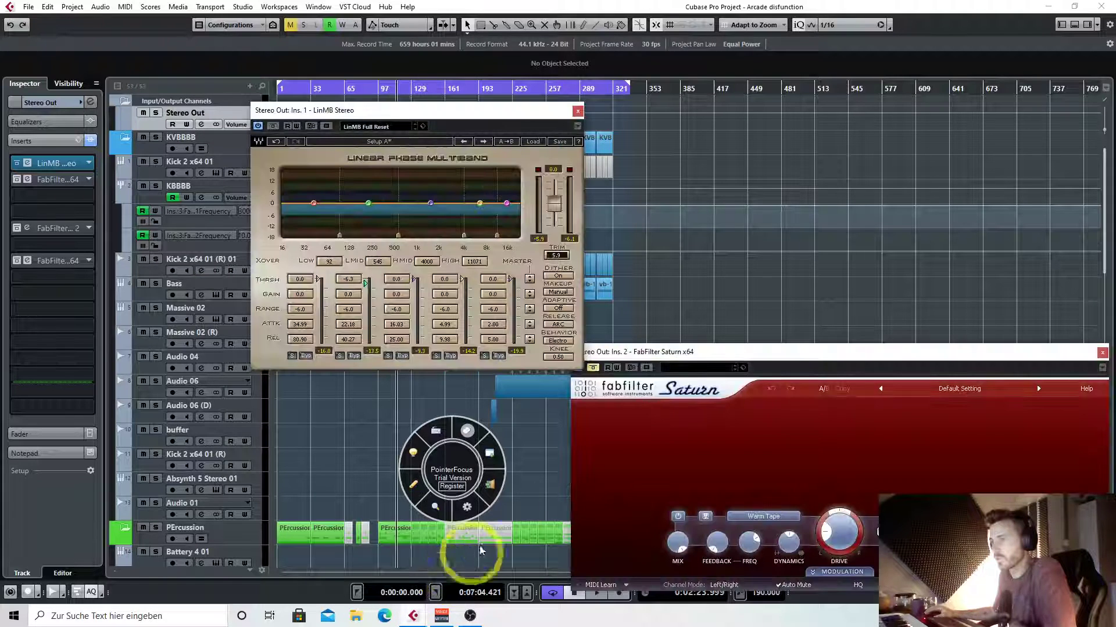
pyautogui.click(453, 438)
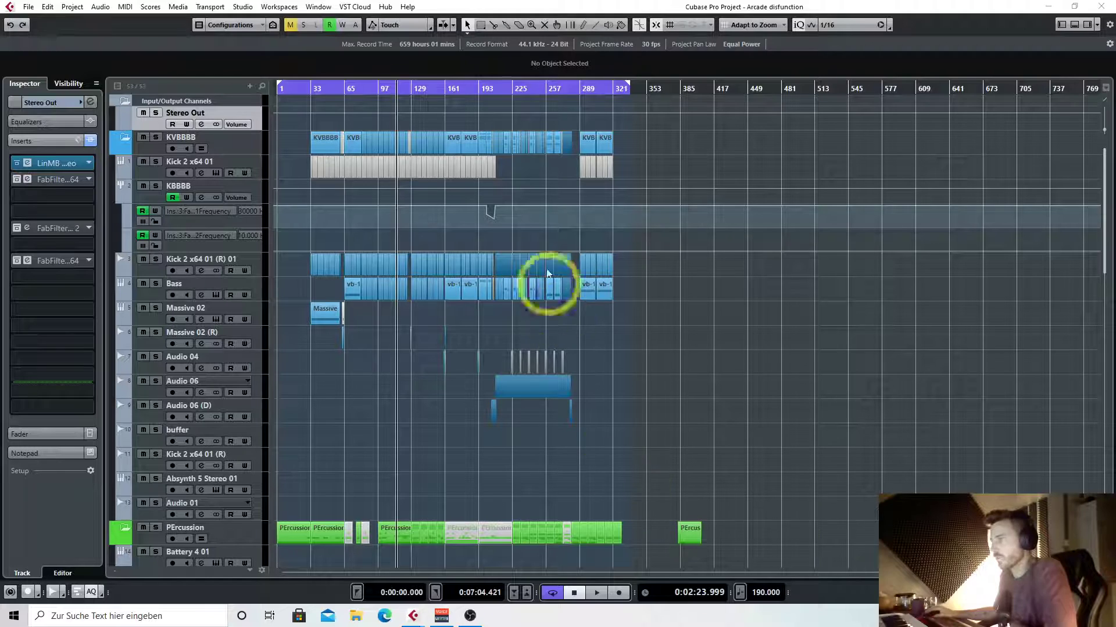
# Play the passages from bars 191 and 181 with the LinMB window moved clear of the timeline ruler
pyautogui.click(475, 88)
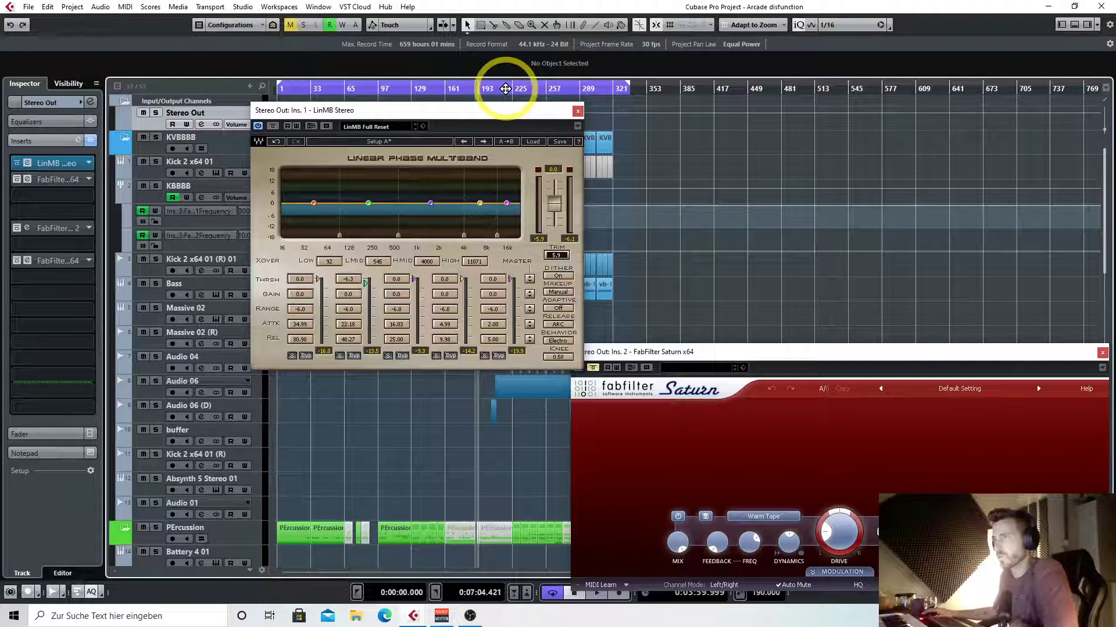
pyautogui.moveTo(509, 110); pyautogui.dragTo(498, 226)
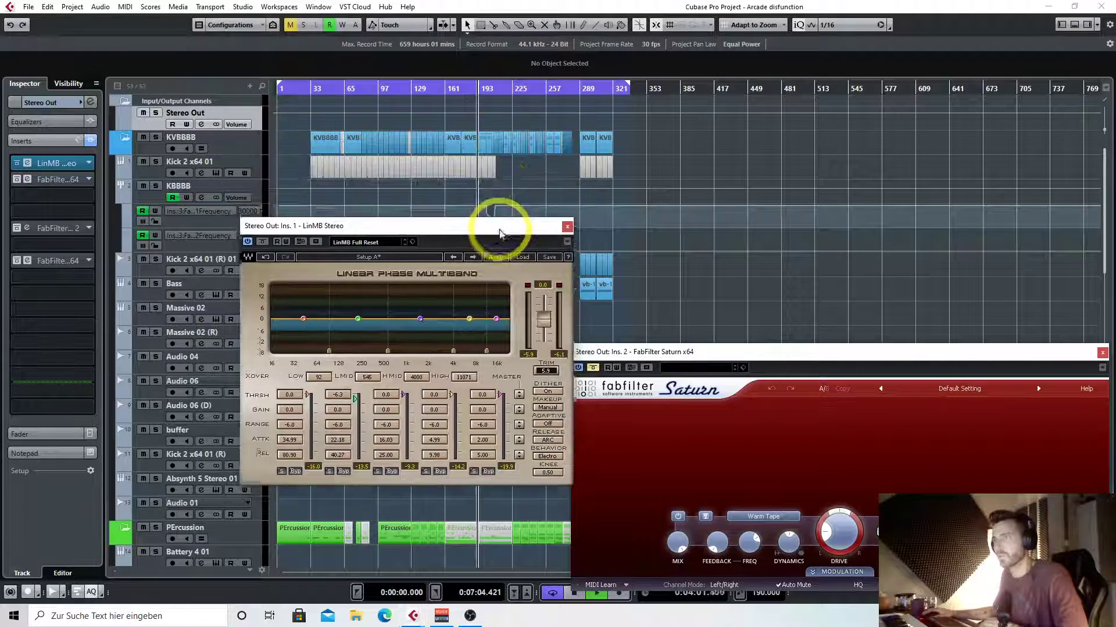
pyautogui.click(465, 90)
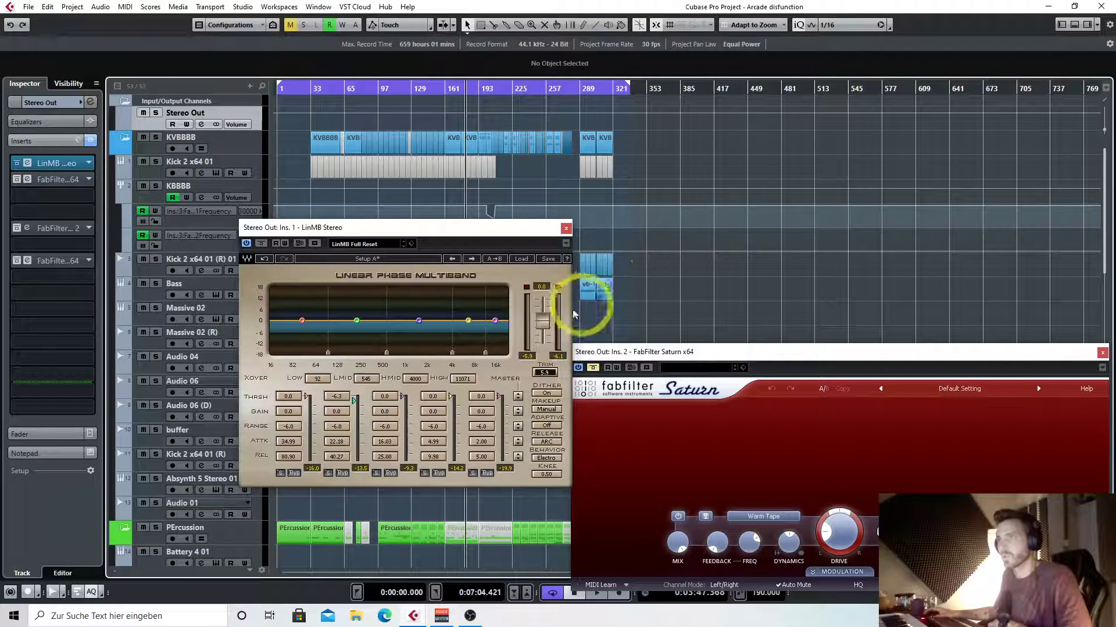
pyautogui.press('space')
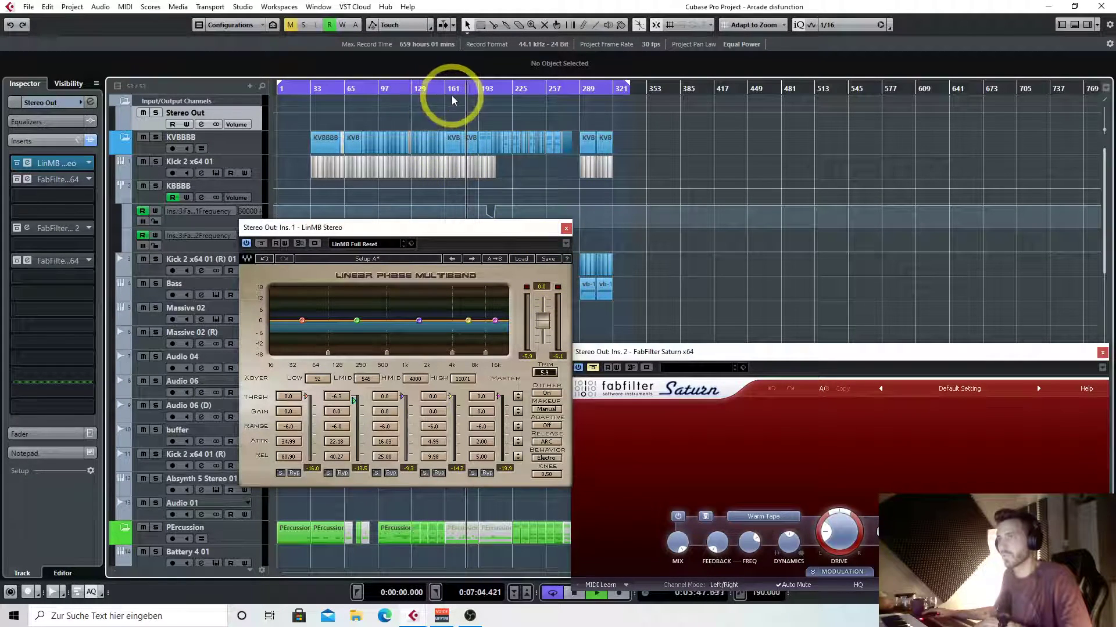
# Close the LinMB and Saturn windows and play the song from around bar 118
pyautogui.click(566, 228)
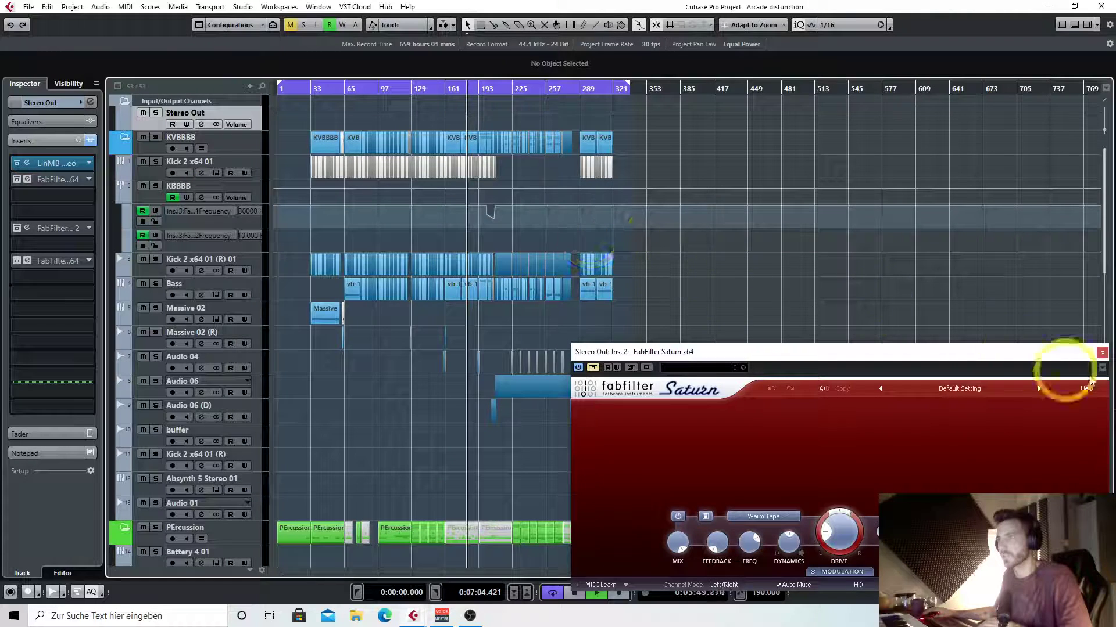
pyautogui.click(1101, 352)
pyautogui.press('space')
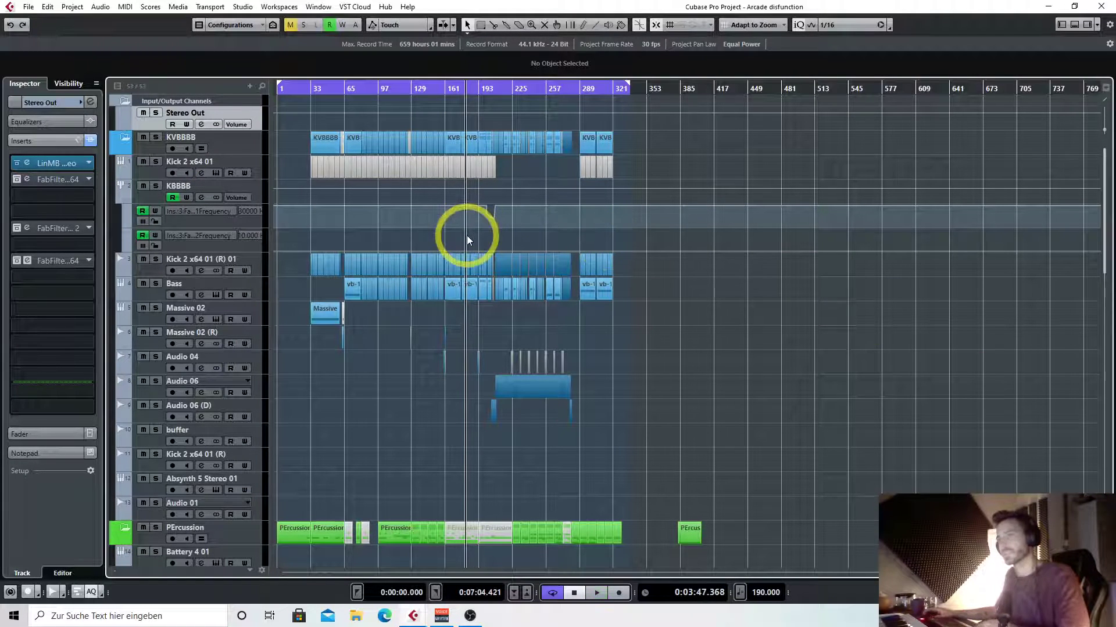
pyautogui.click(401, 88)
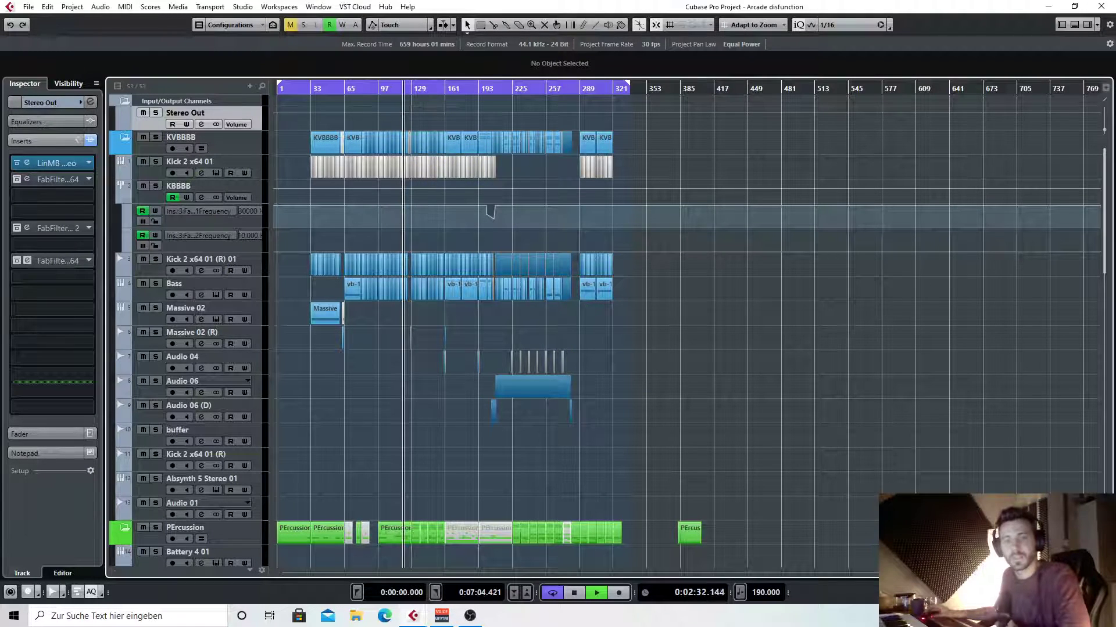
# Play the song from around bar 153, restoring the project window down and maximizing it again
pyautogui.press('space')
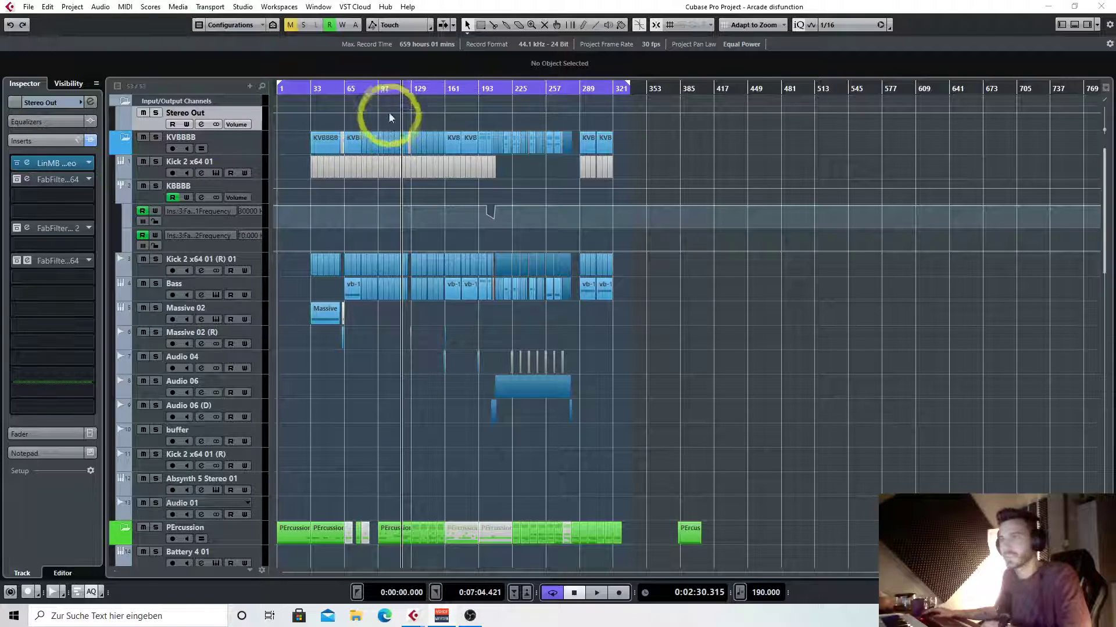
pyautogui.click(437, 94)
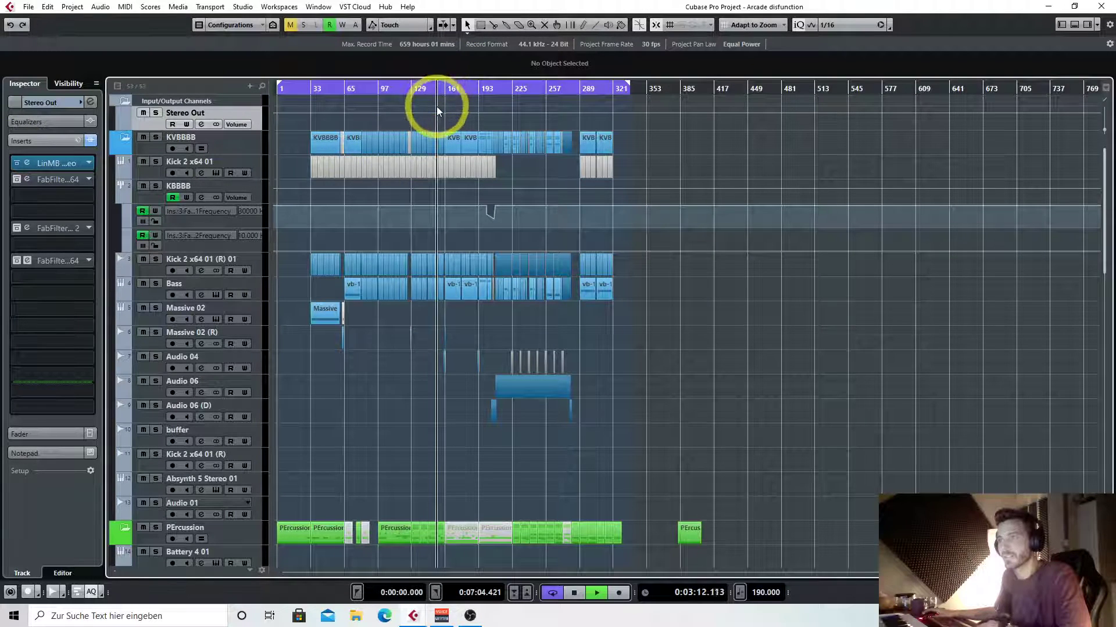
pyautogui.click(1068, 35)
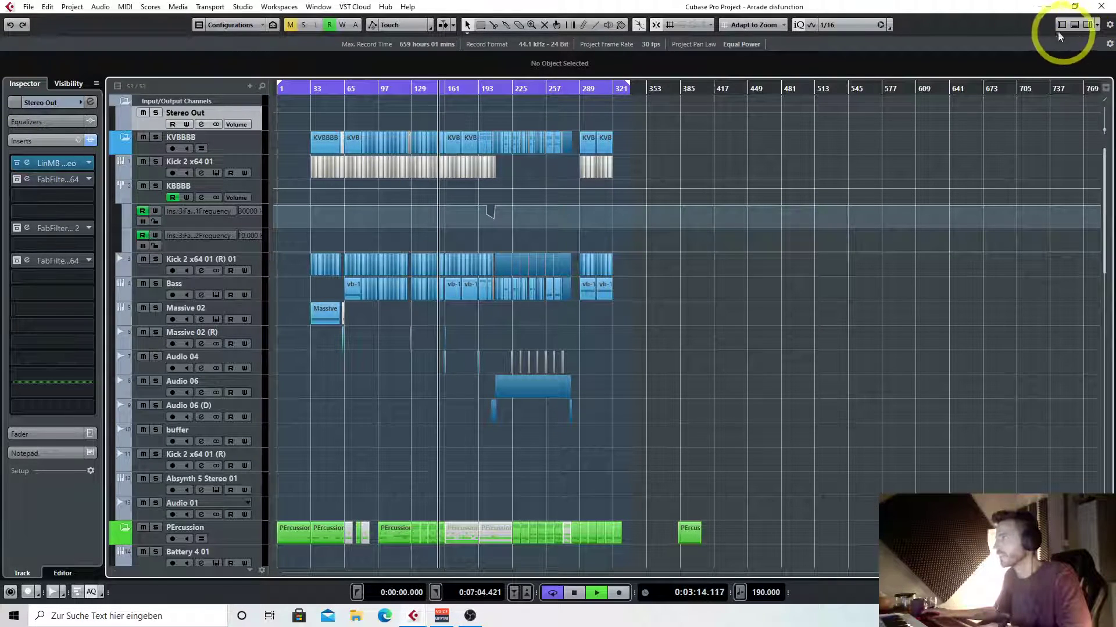
pyautogui.doubleClick(972, 11)
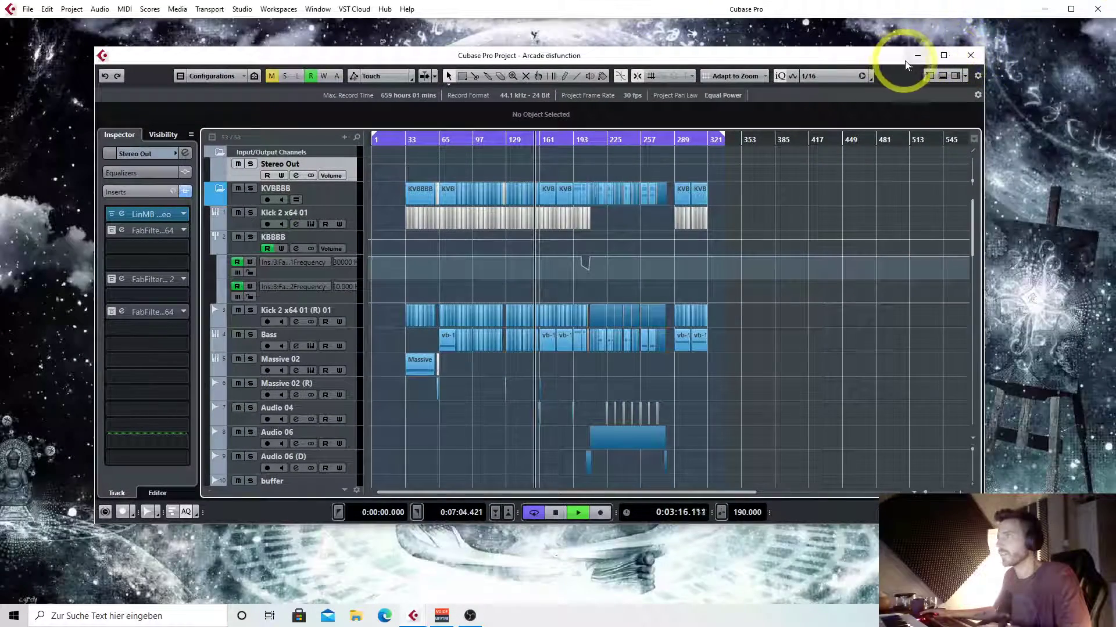
pyautogui.click(942, 56)
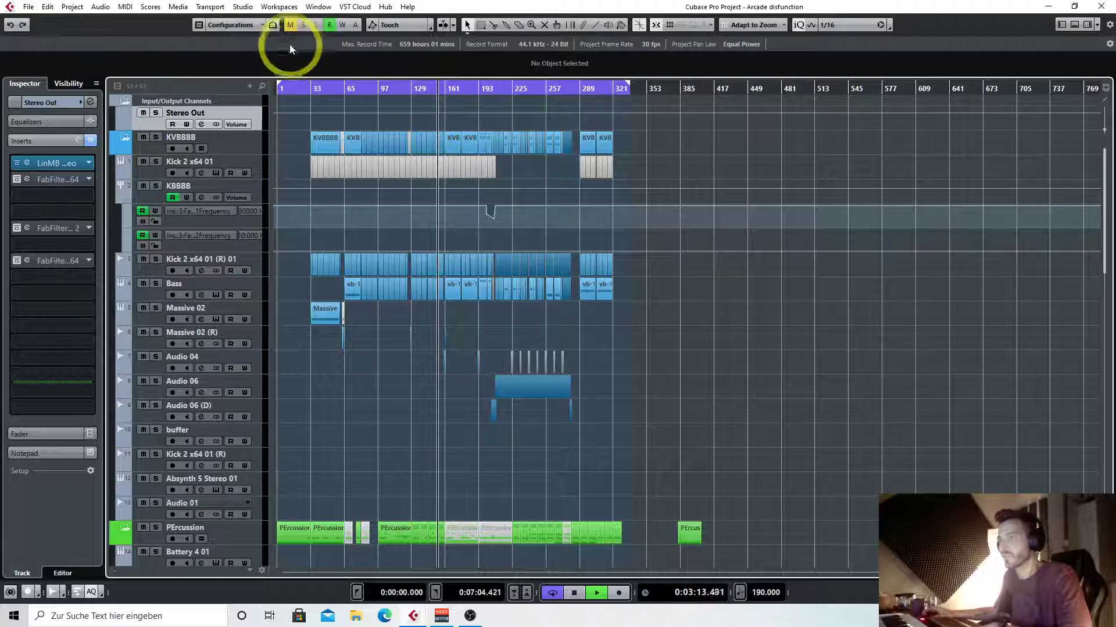
# Stop playback and reset the audio driver by switching it to Yamaha Steinberg USB ASIO and back to Voicemeeter Virtual ASIO
pyautogui.press('space')
pyautogui.click(243, 7)
pyautogui.click(266, 187)
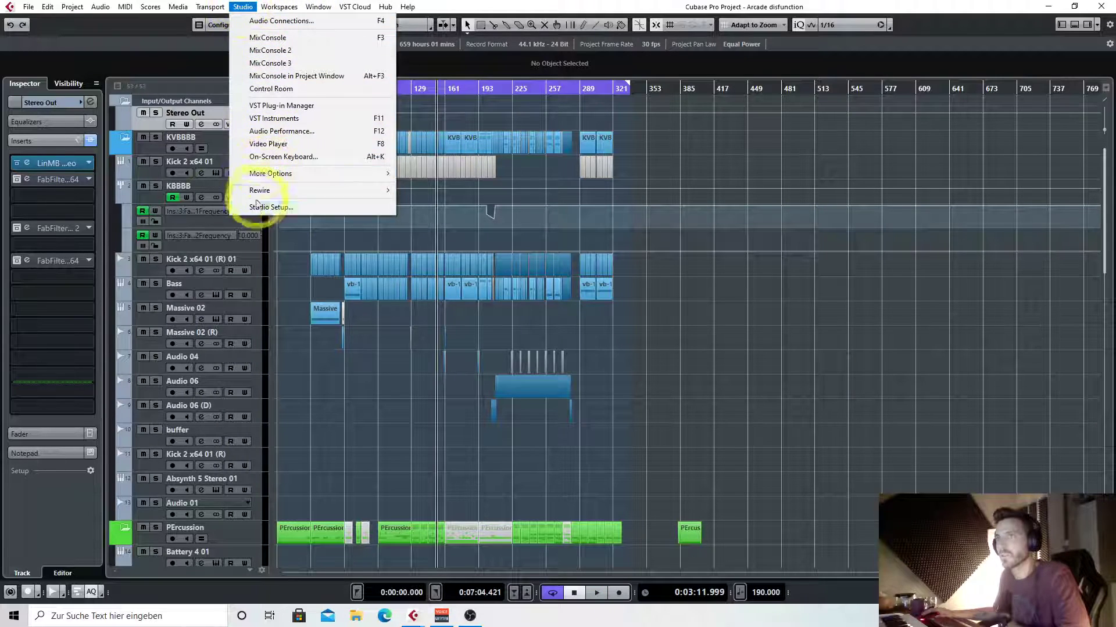
pyautogui.click(605, 203)
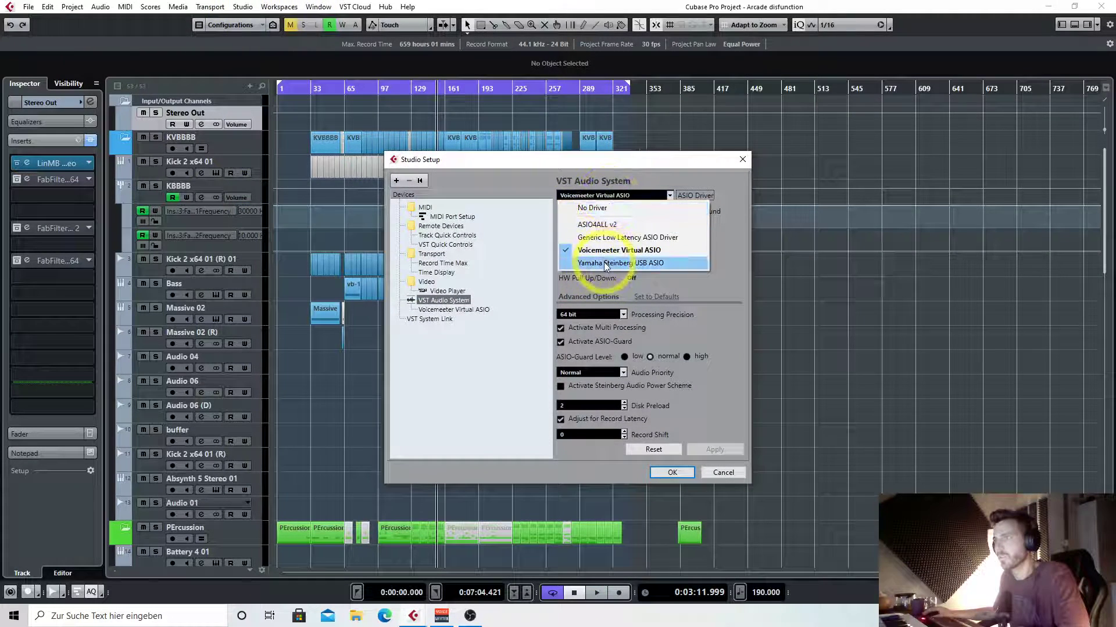
pyautogui.click(604, 264)
pyautogui.click(532, 337)
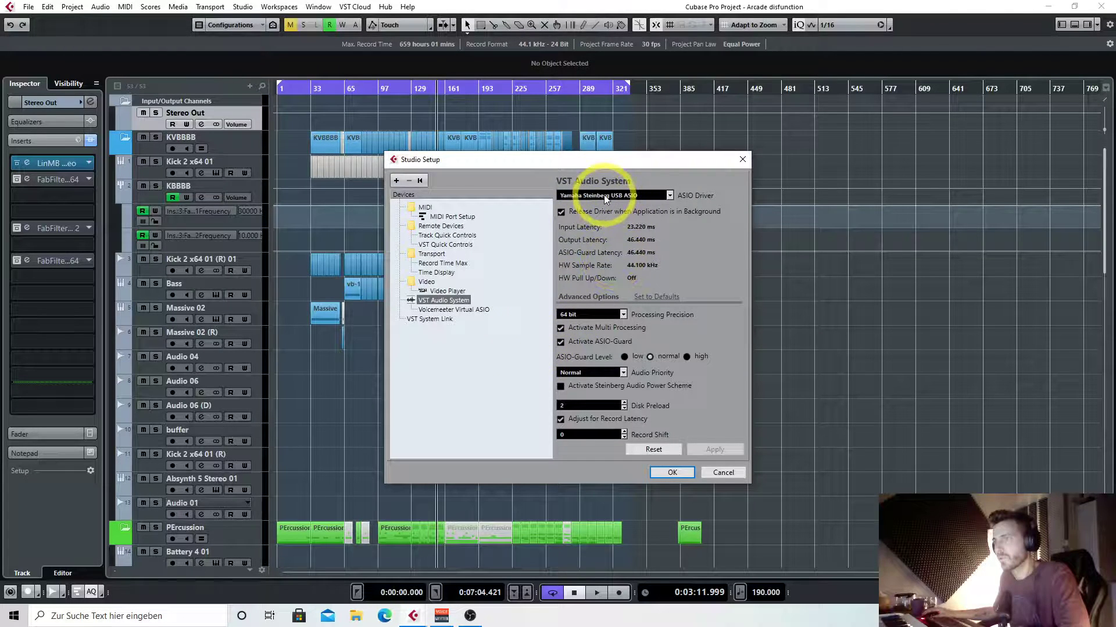
pyautogui.click(604, 195)
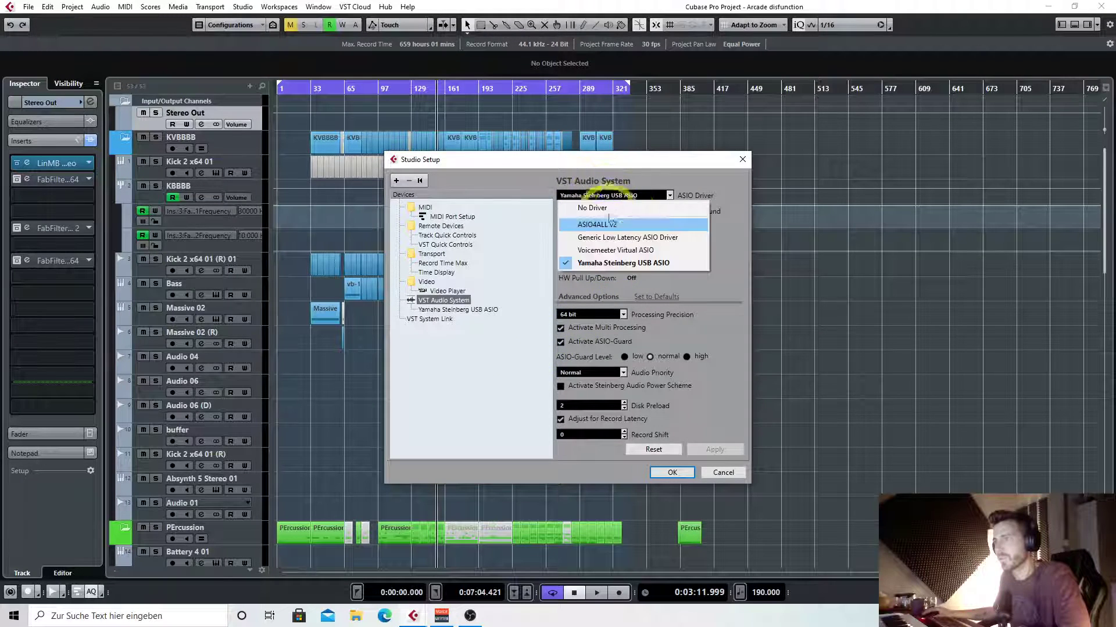
pyautogui.click(629, 250)
pyautogui.click(531, 337)
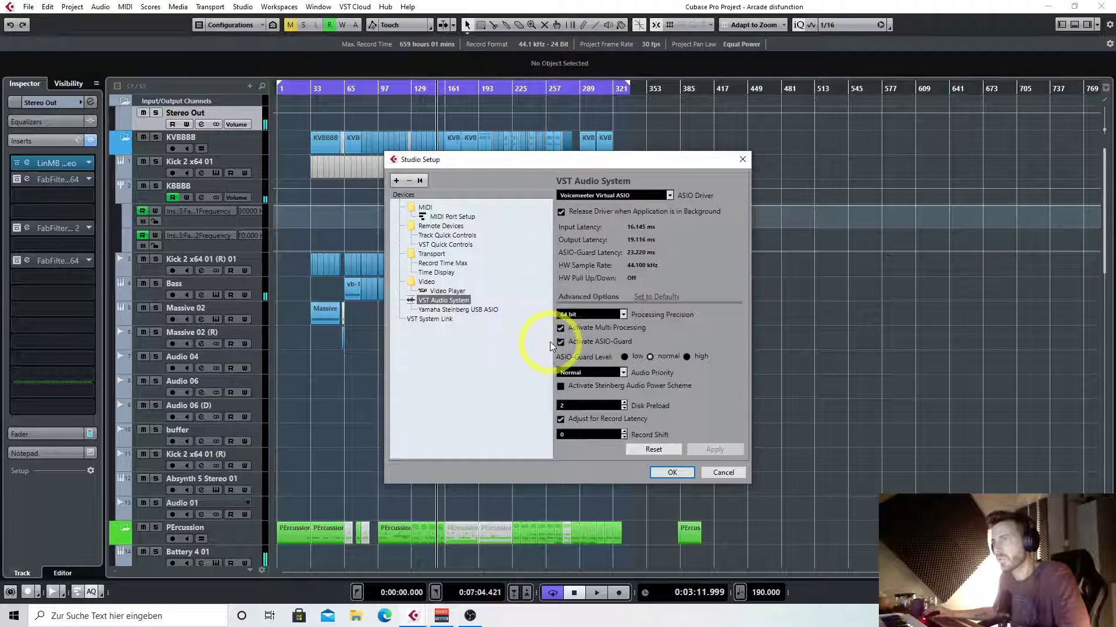
pyautogui.click(674, 473)
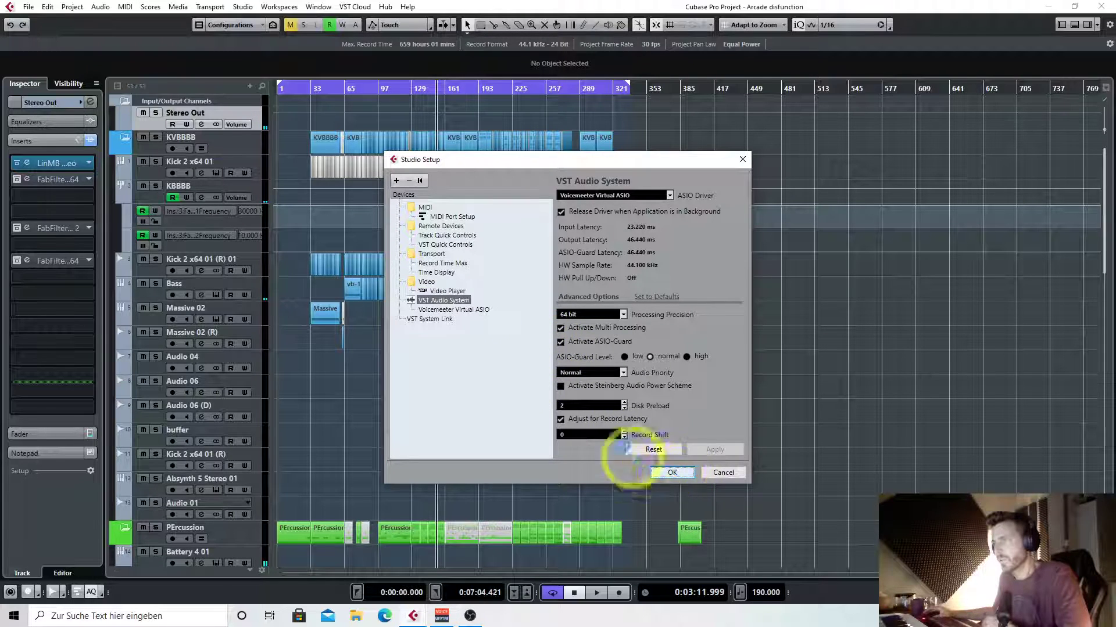
# Test playback from around bar 158 and check the recording application running alongside the project
pyautogui.click(440, 98)
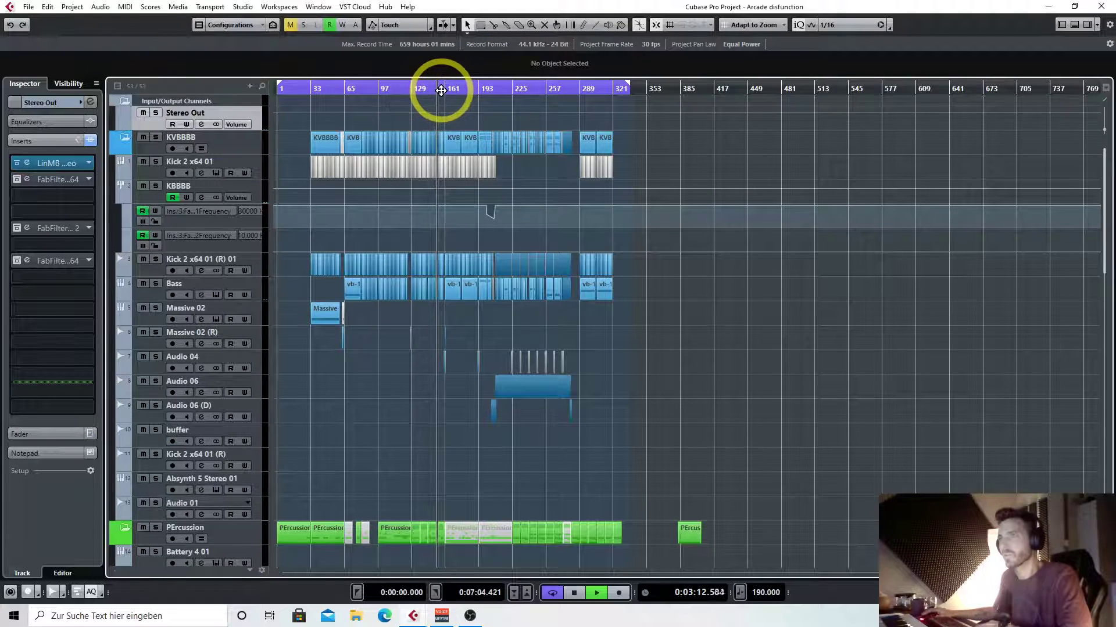
pyautogui.press('space')
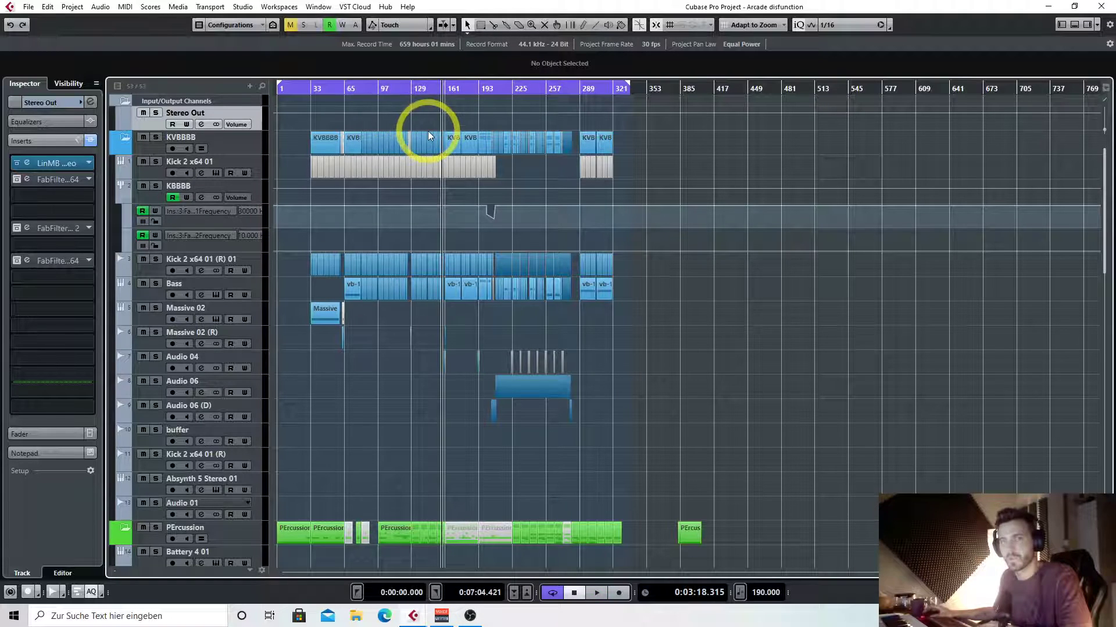
pyautogui.press('space')
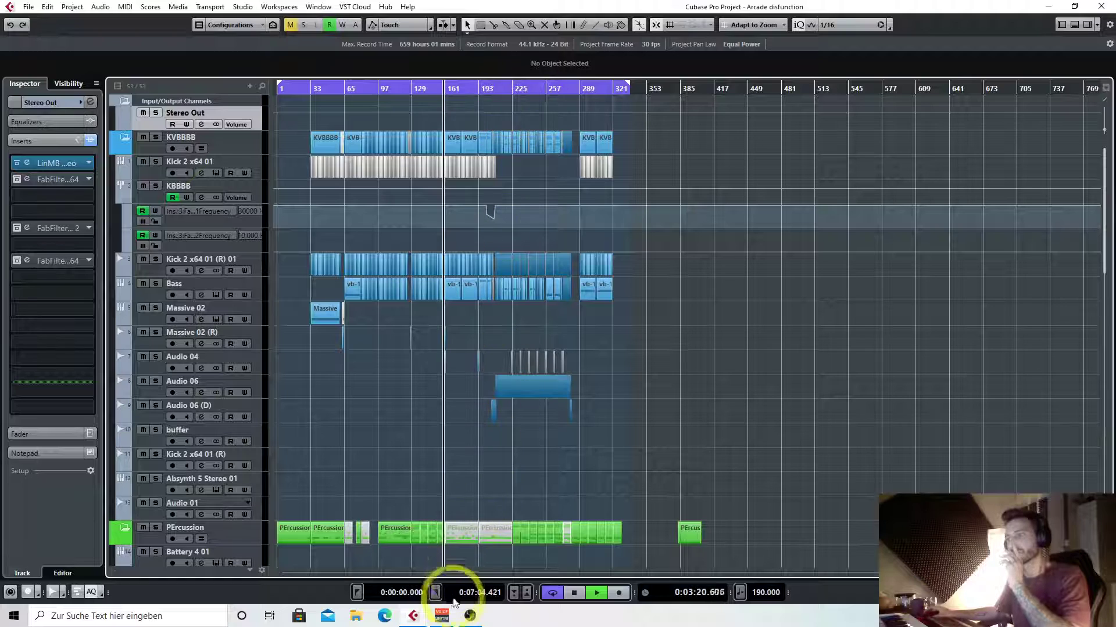
pyautogui.click(471, 617)
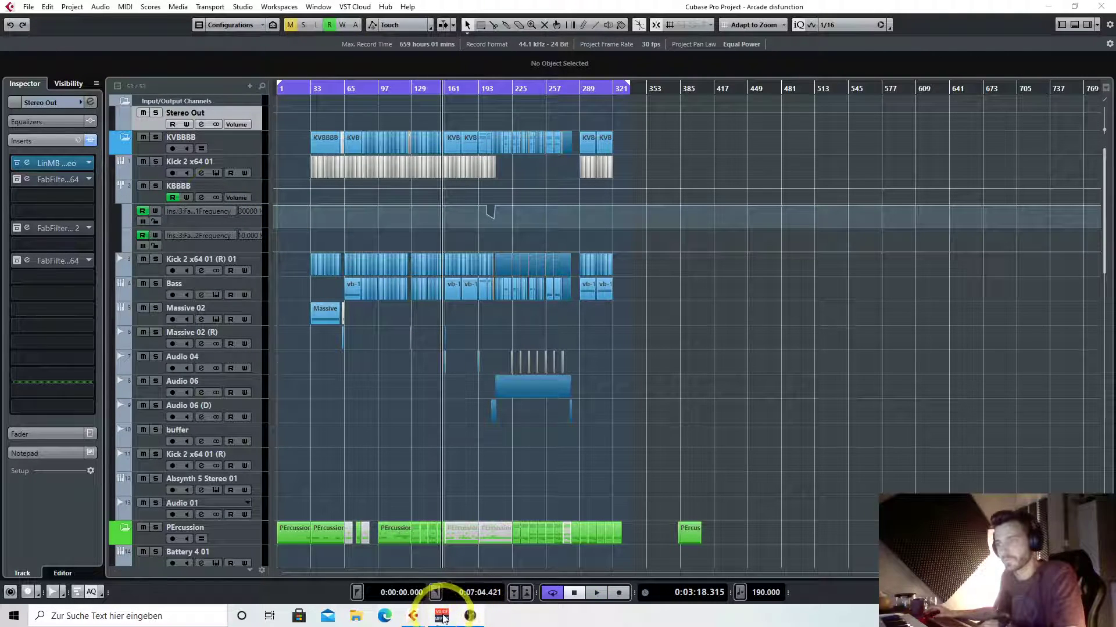
pyautogui.moveTo(418, 621)
pyautogui.click(361, 576)
pyautogui.press('space')
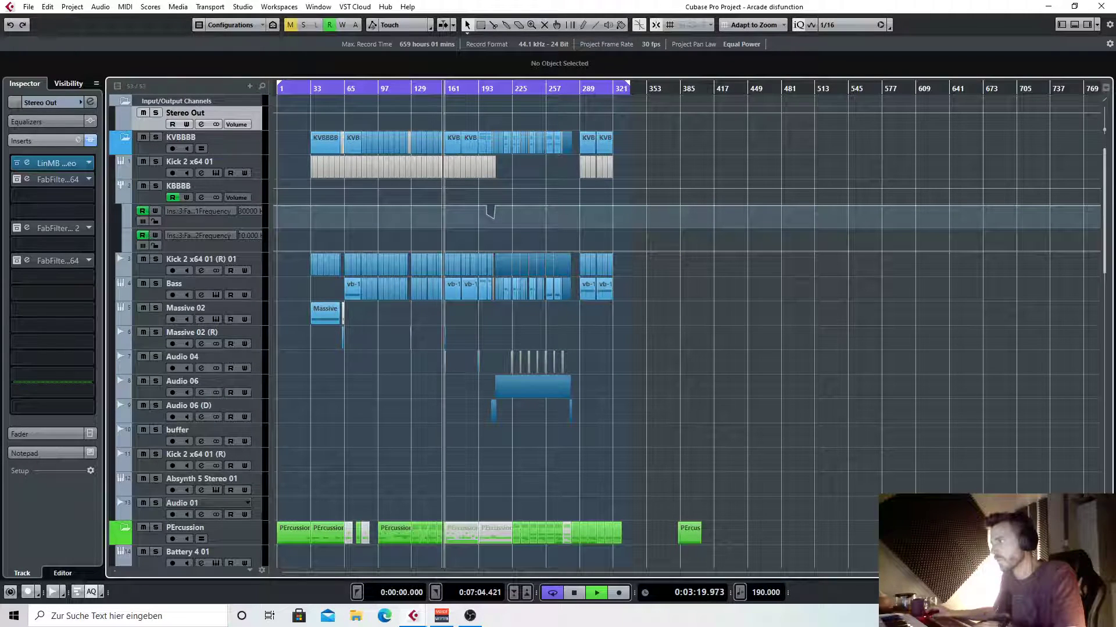
pyautogui.press('space')
pyautogui.click(527, 127)
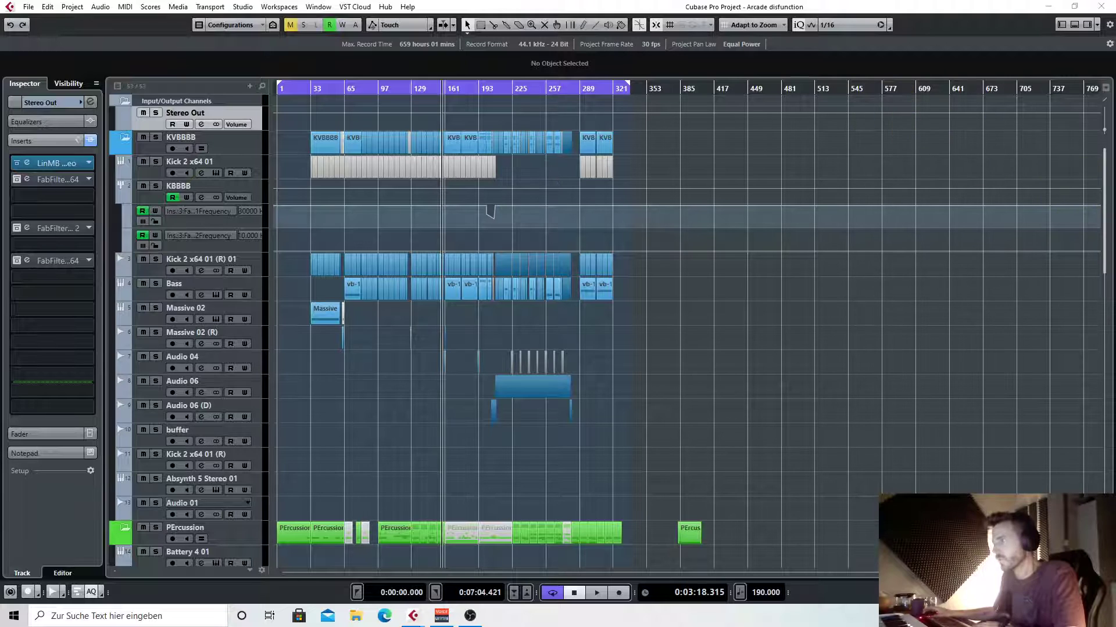
# Reopen LinMB on the Stereo Out and set its third band to threshold -7.0 and gain 1.2, with the low-mid crossover at 553
pyautogui.click(490, 88)
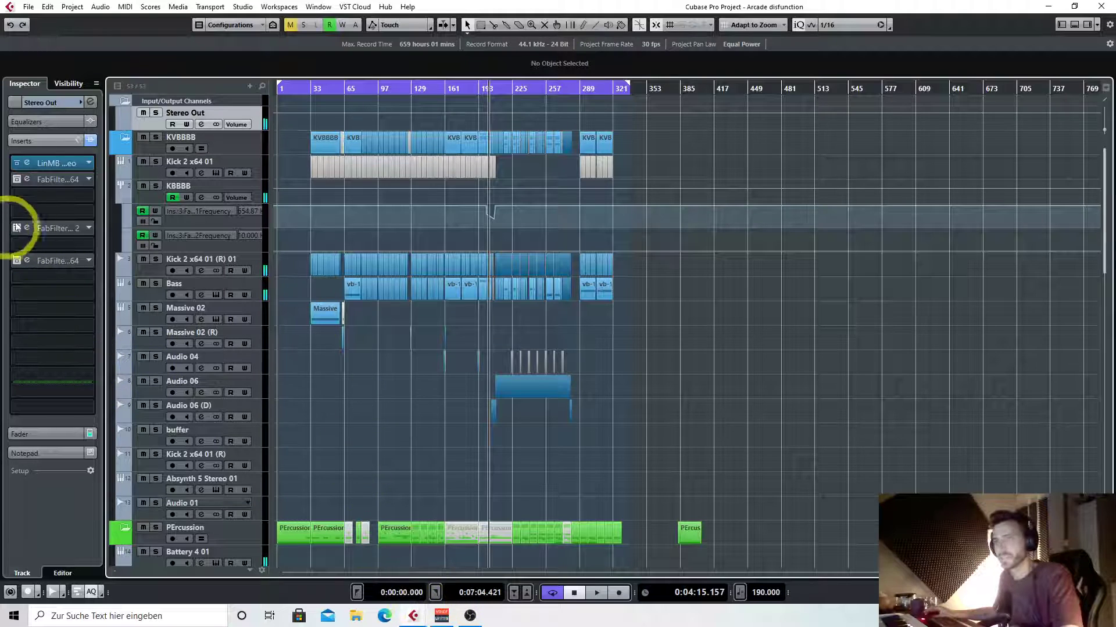
pyautogui.click(28, 166)
pyautogui.moveTo(440, 232); pyautogui.dragTo(758, 156)
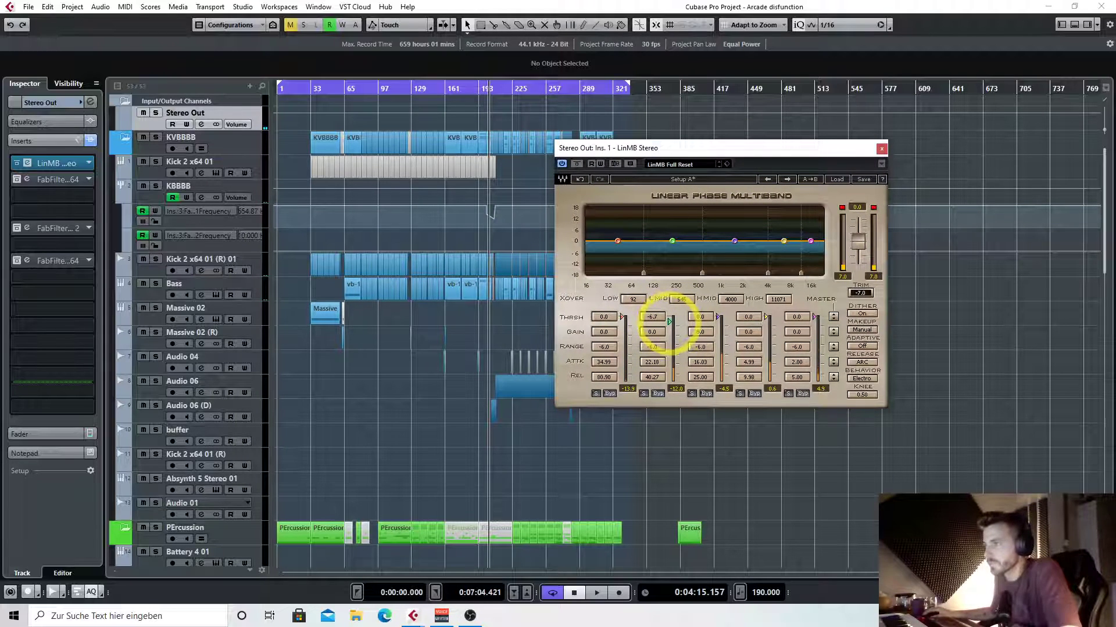
pyautogui.moveTo(718, 318)
pyautogui.mouseDown()
pyautogui.moveTo(727, 348)
pyautogui.moveTo(694, 268)
pyautogui.moveTo(728, 306)
pyautogui.moveTo(717, 322)
pyautogui.mouseUp()
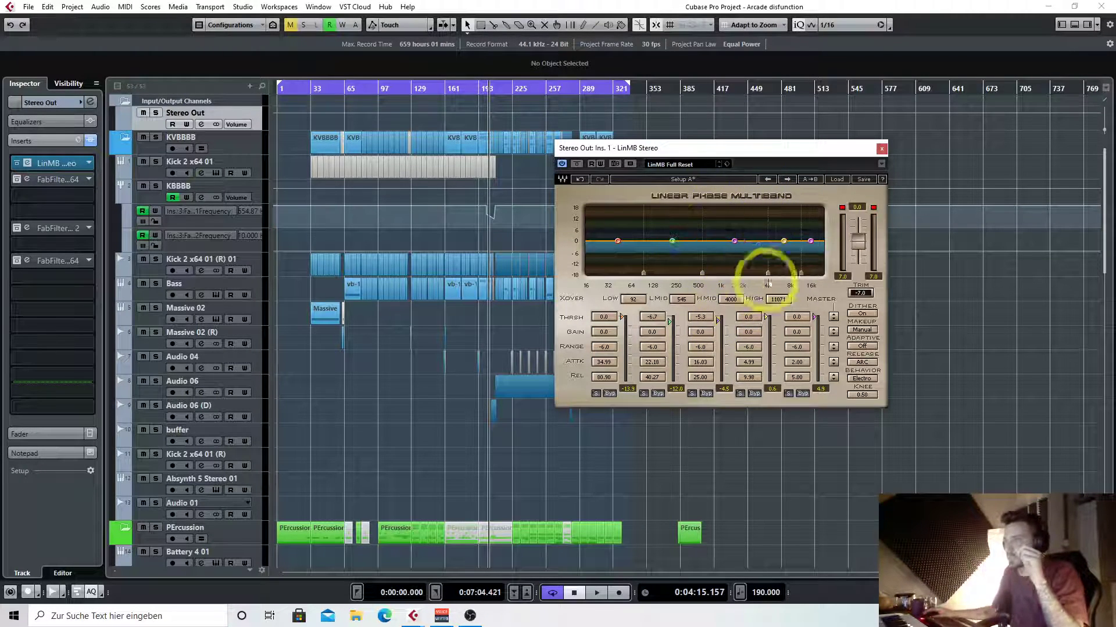
pyautogui.moveTo(701, 284); pyautogui.dragTo(701, 278)
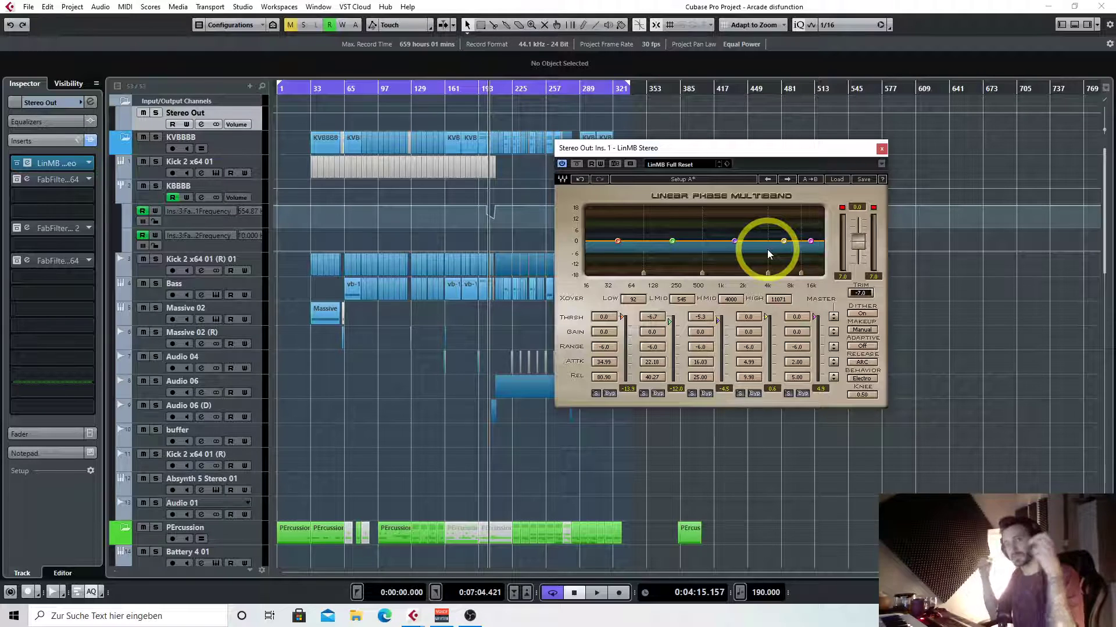
pyautogui.moveTo(730, 242); pyautogui.dragTo(736, 225)
pyautogui.moveTo(718, 320); pyautogui.dragTo(722, 343)
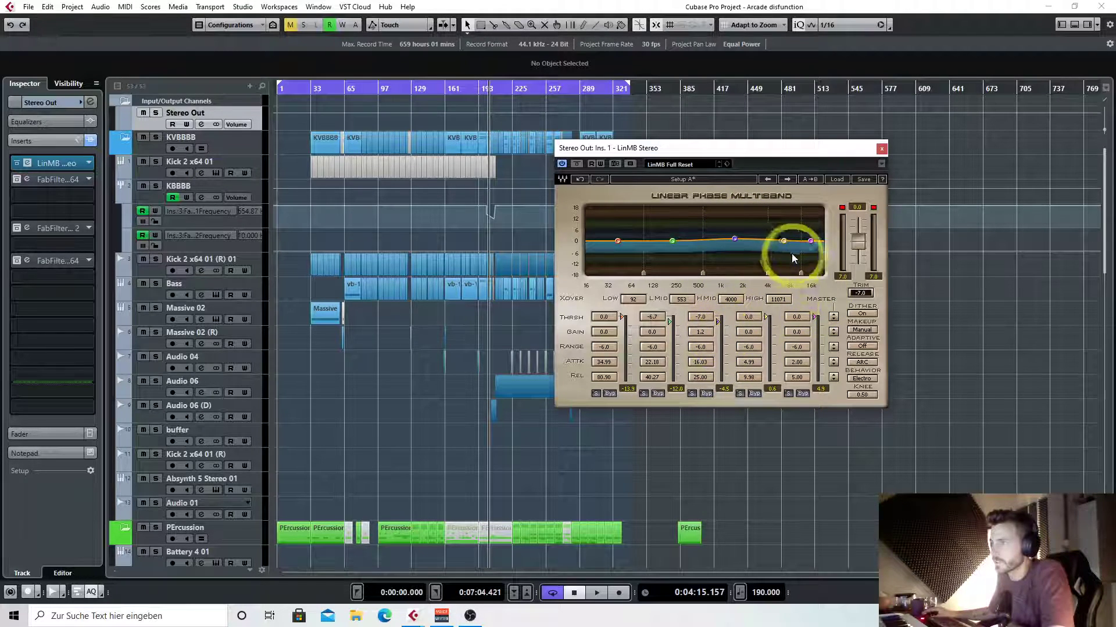
# Play the song from around bar 138 and lower the threshold of LinMB's third band to -9.4
pyautogui.click(410, 89)
pyautogui.press('space')
pyautogui.click(420, 89)
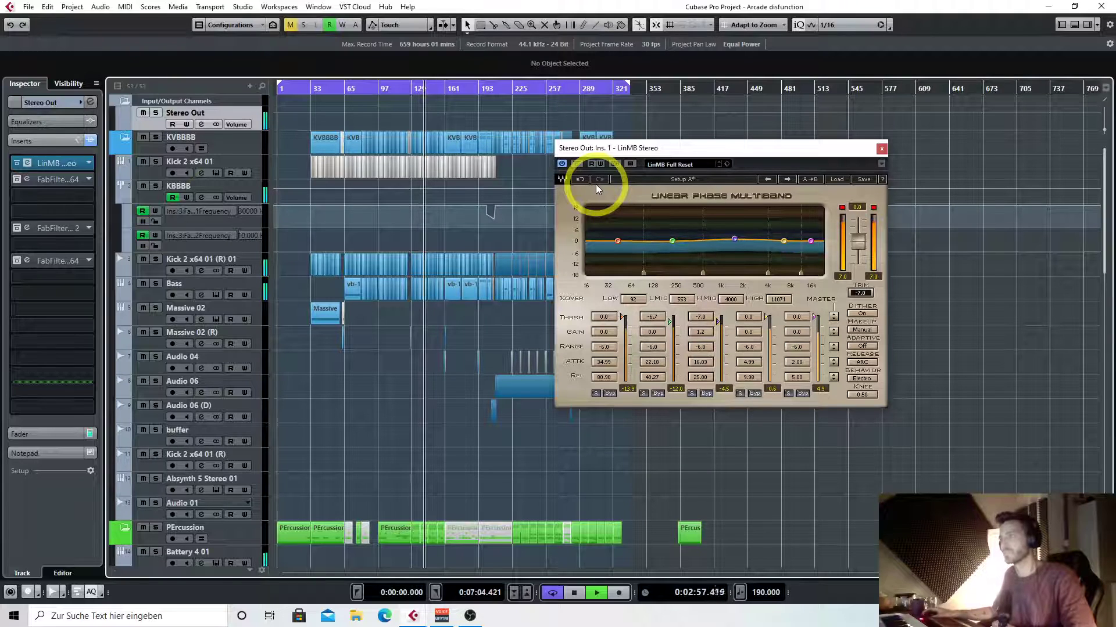
pyautogui.moveTo(719, 323); pyautogui.dragTo(724, 340)
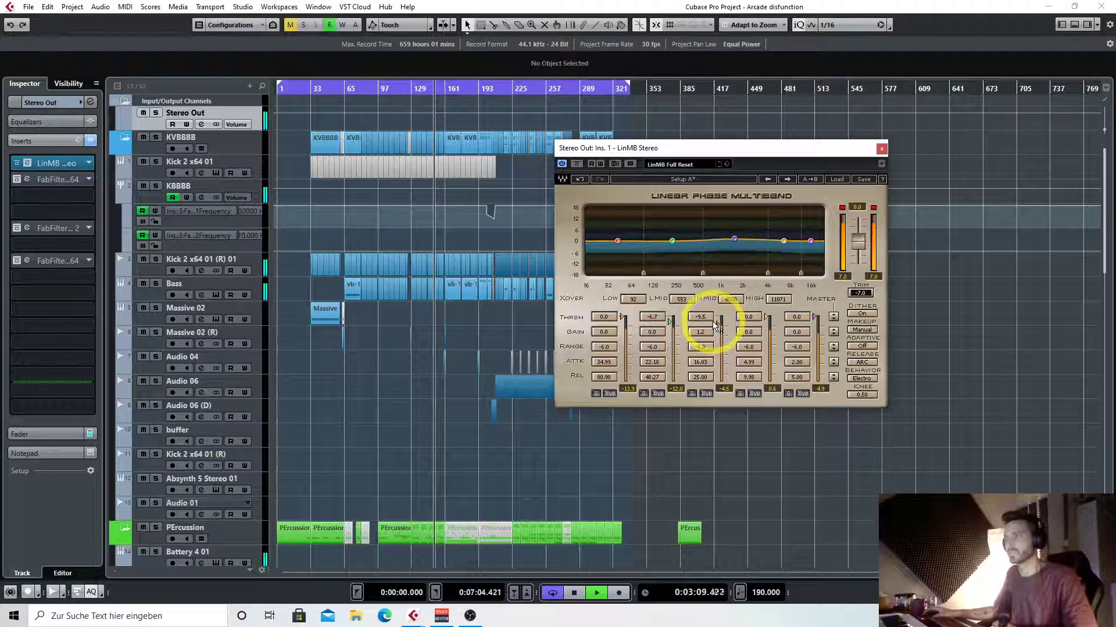
pyautogui.moveTo(716, 335)
pyautogui.mouseDown()
pyautogui.moveTo(716, 347)
pyautogui.moveTo(720, 317)
pyautogui.mouseUp()
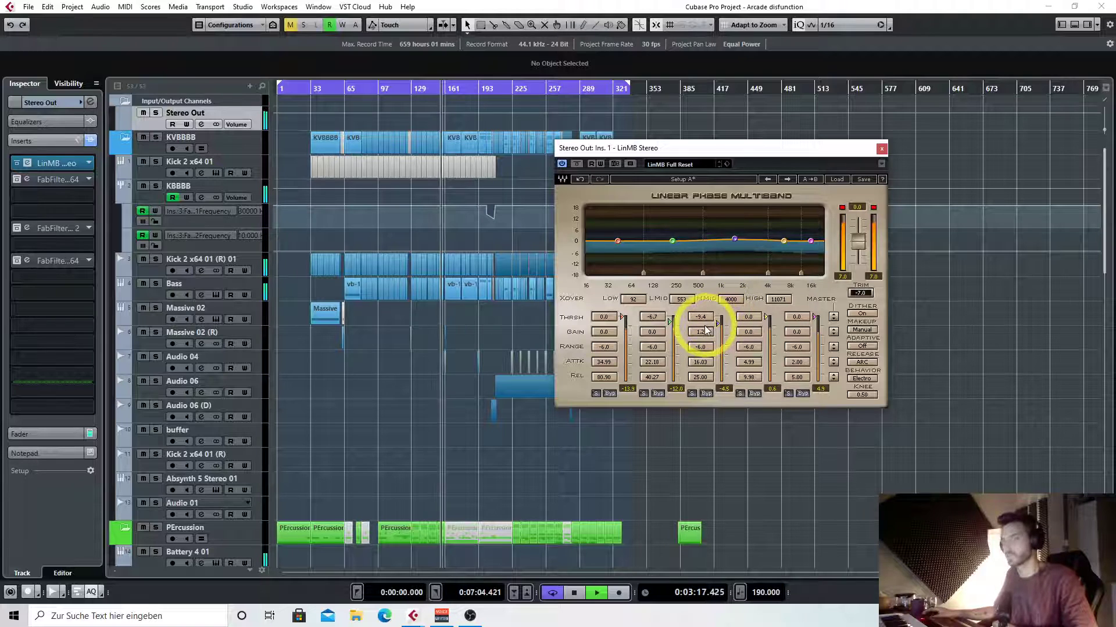
pyautogui.press('space')
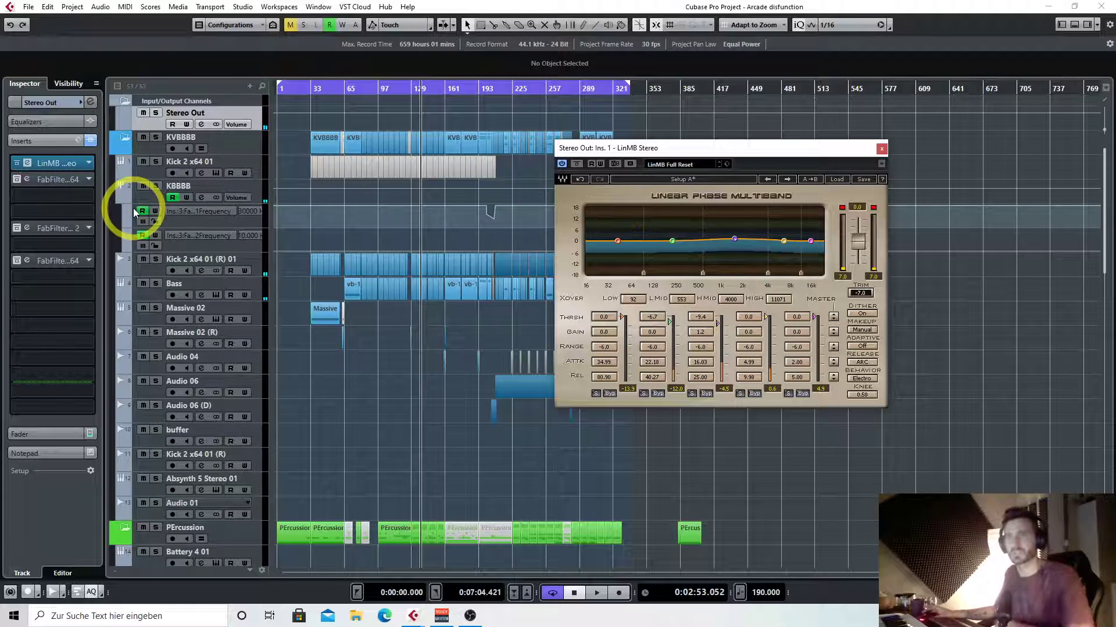
# Open the Saturn insert, take it out of bypass while playing from around bar 113, and reposition its window over the track list
pyautogui.click(27, 180)
pyautogui.moveTo(739, 352); pyautogui.dragTo(525, 343)
pyautogui.click(394, 88)
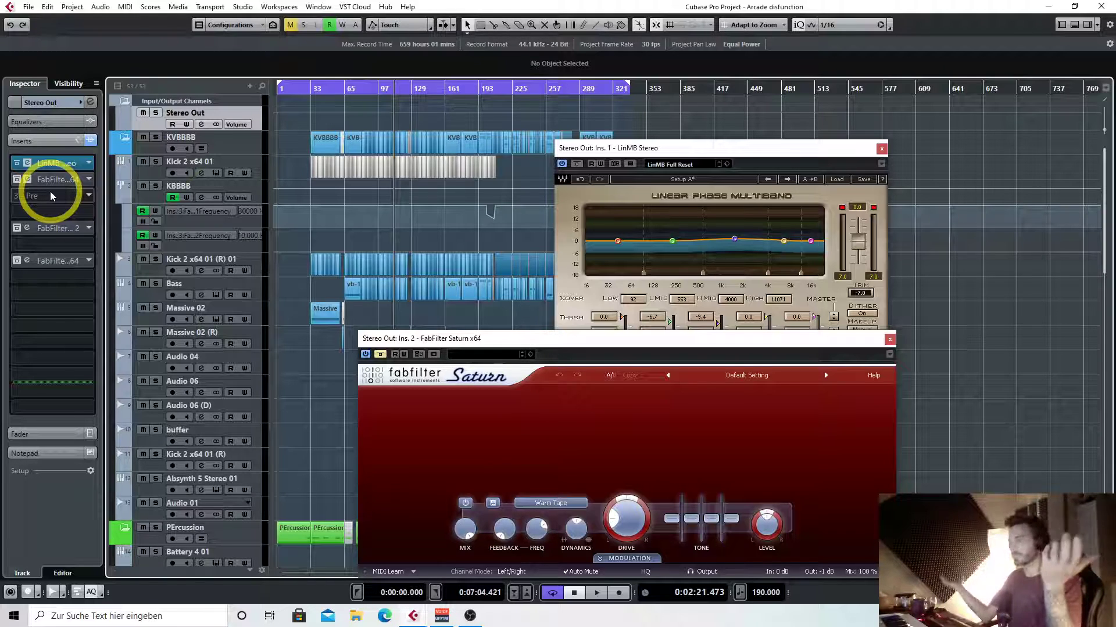
pyautogui.press('space')
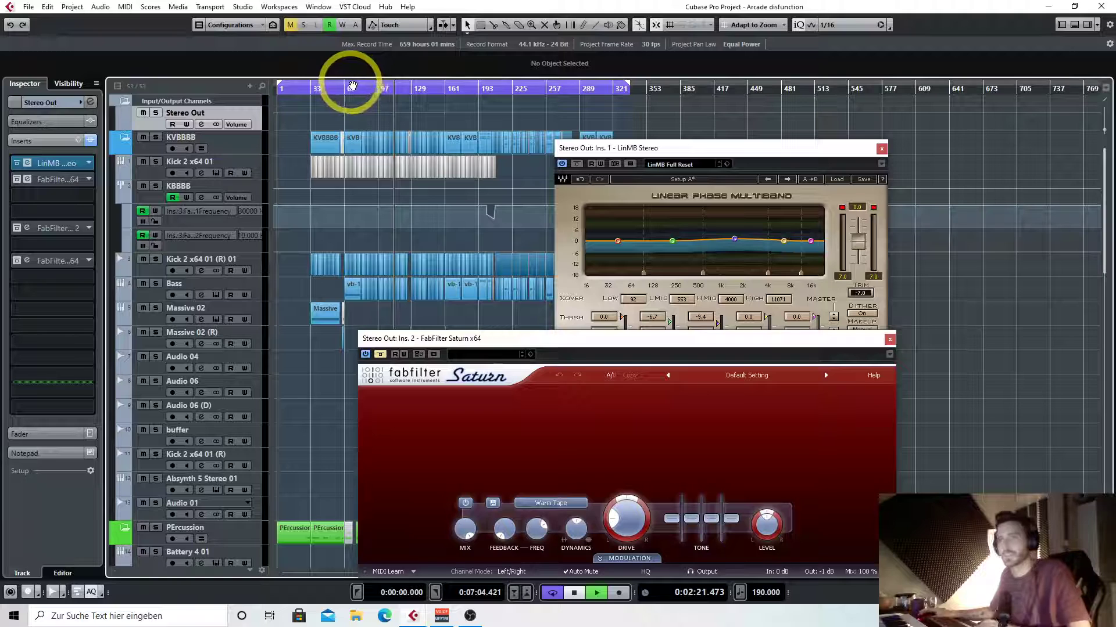
pyautogui.click(17, 180)
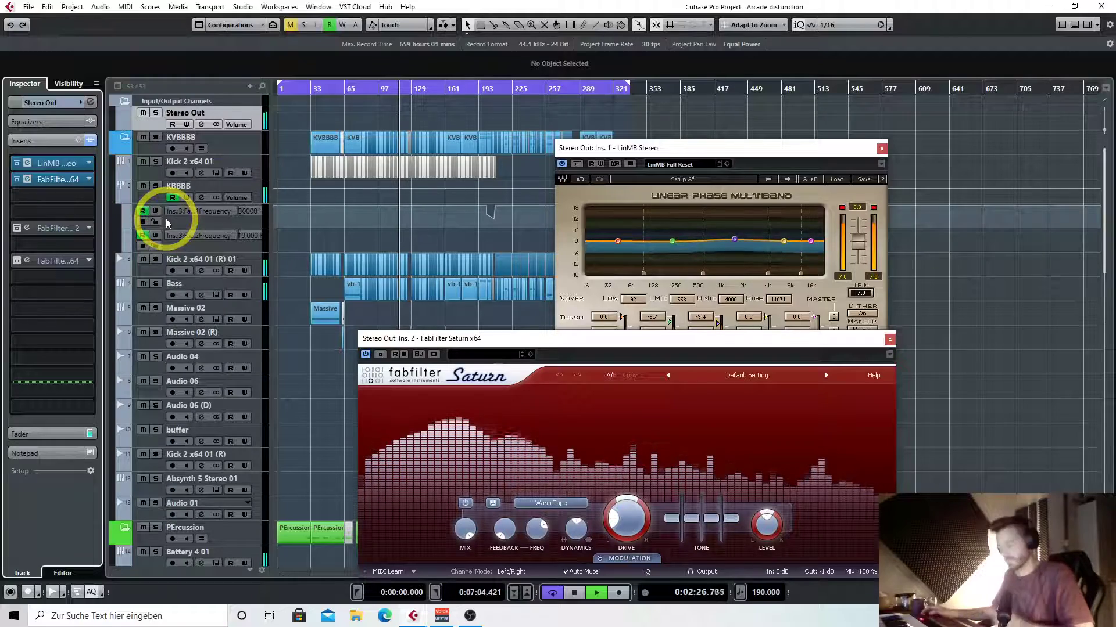
pyautogui.click(514, 360)
pyautogui.moveTo(527, 342); pyautogui.dragTo(322, 217)
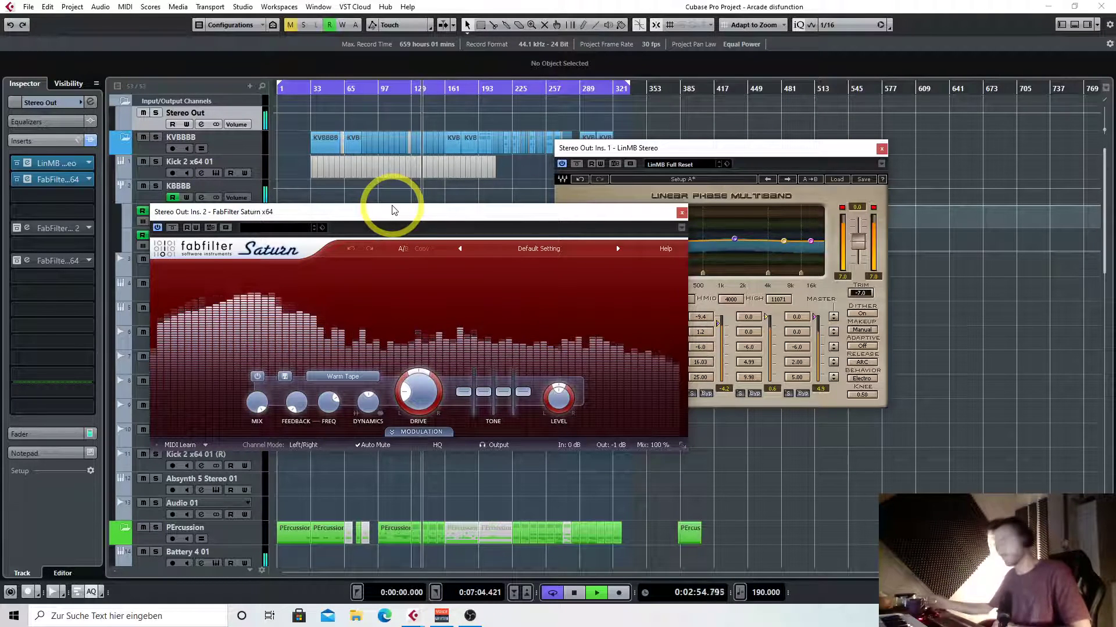
pyautogui.press('space')
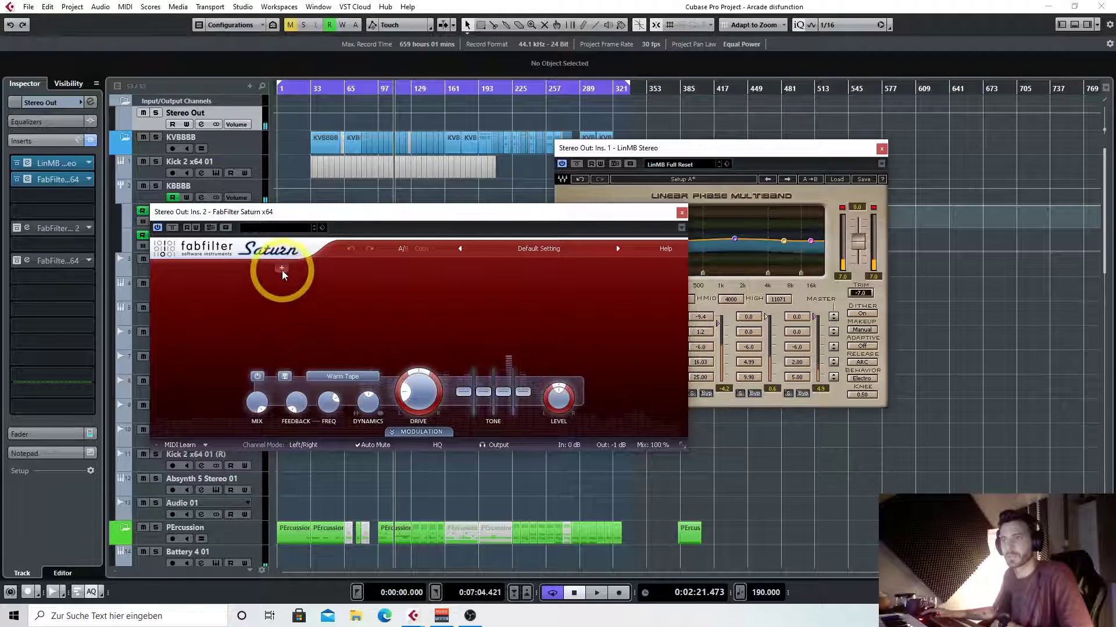
# Split Saturn into three bands, shift both crossover frequencies slightly higher, and play the song through them
pyautogui.click(281, 269)
pyautogui.click(516, 267)
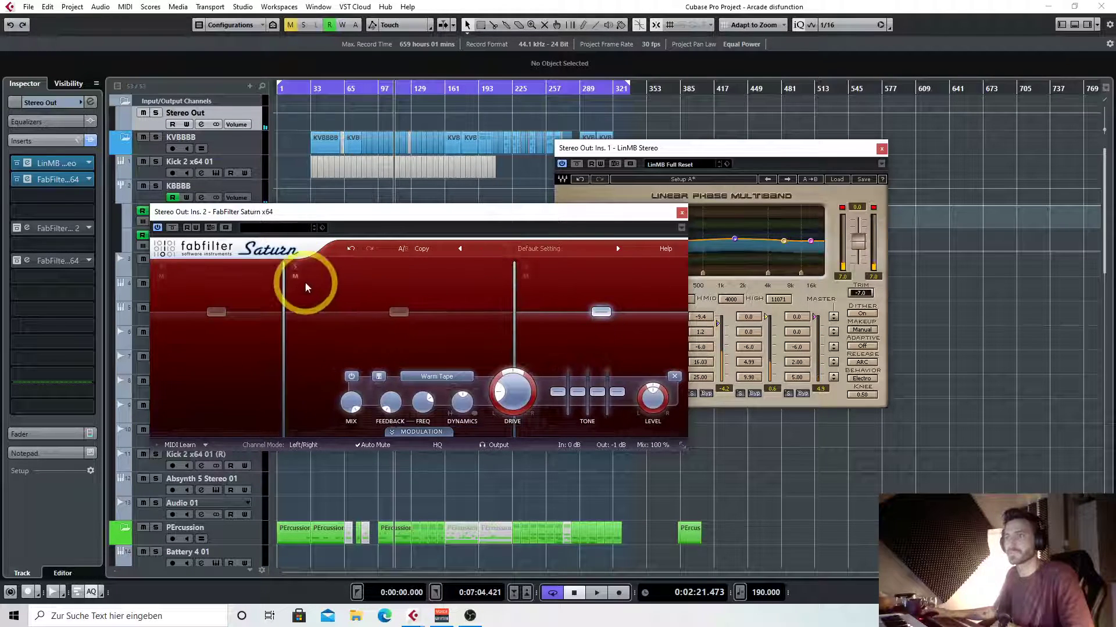
pyautogui.moveTo(285, 278); pyautogui.dragTo(291, 281)
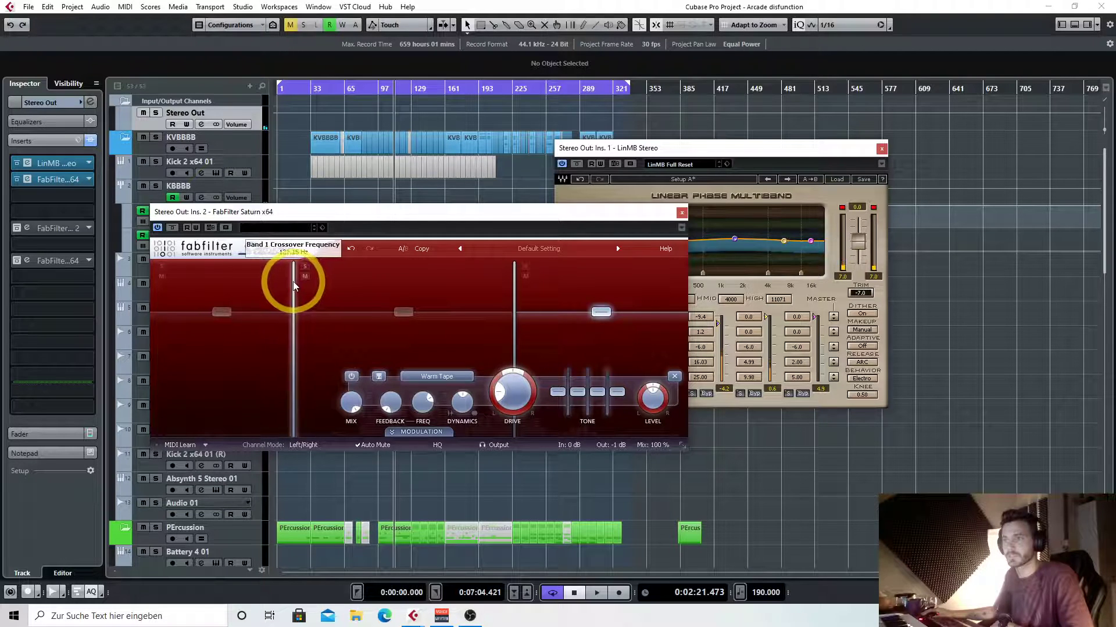
pyautogui.click(516, 280)
pyautogui.moveTo(517, 282); pyautogui.dragTo(540, 301)
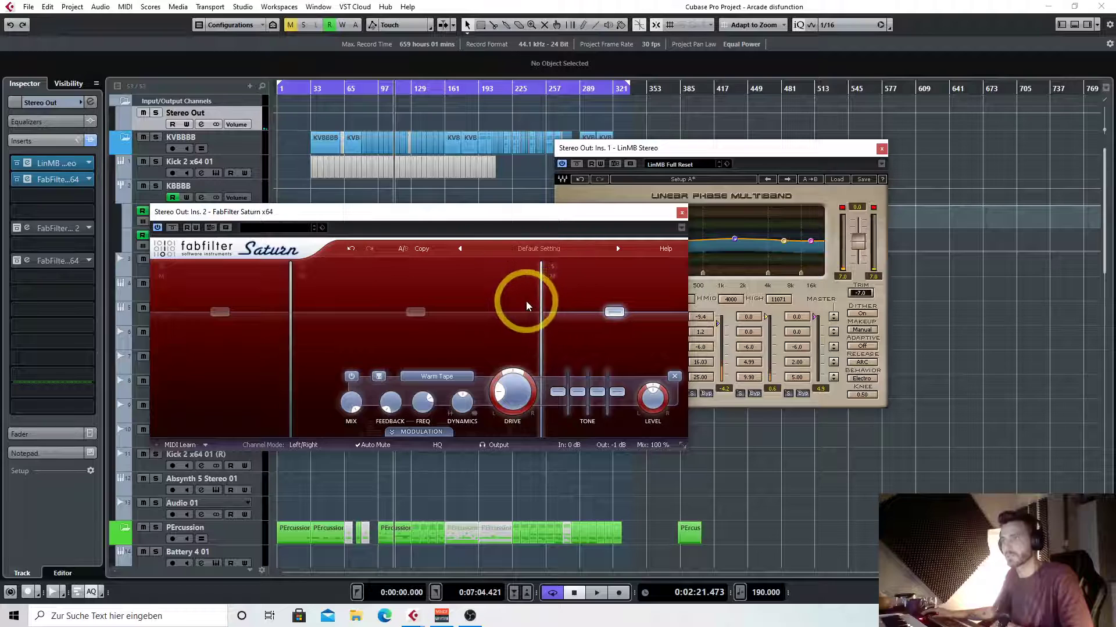
pyautogui.press('space')
pyautogui.click(289, 348)
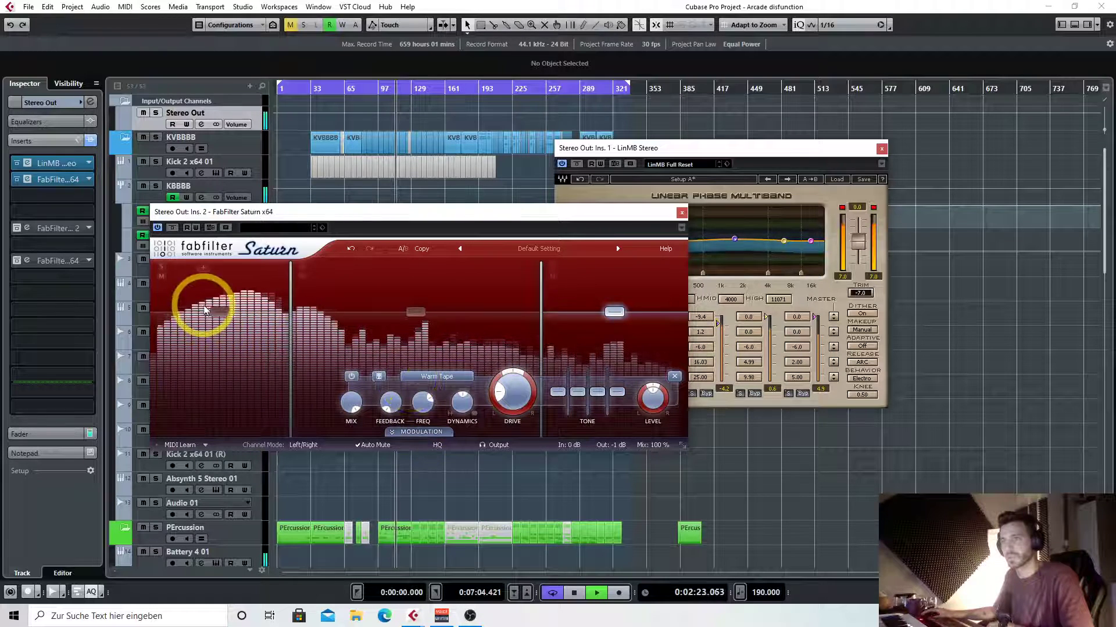
# Raise the drive of Saturn's second band to 32.15 % and of its third band to 32.31 %, then stop playback
pyautogui.click(407, 328)
pyautogui.moveTo(427, 398); pyautogui.dragTo(420, 368)
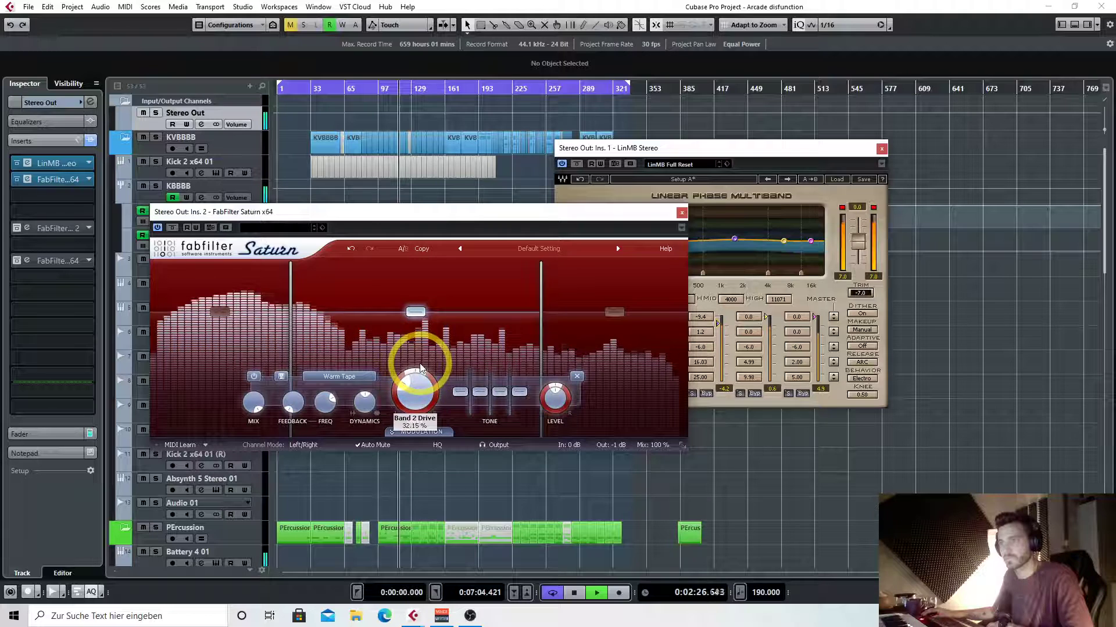
pyautogui.click(617, 311)
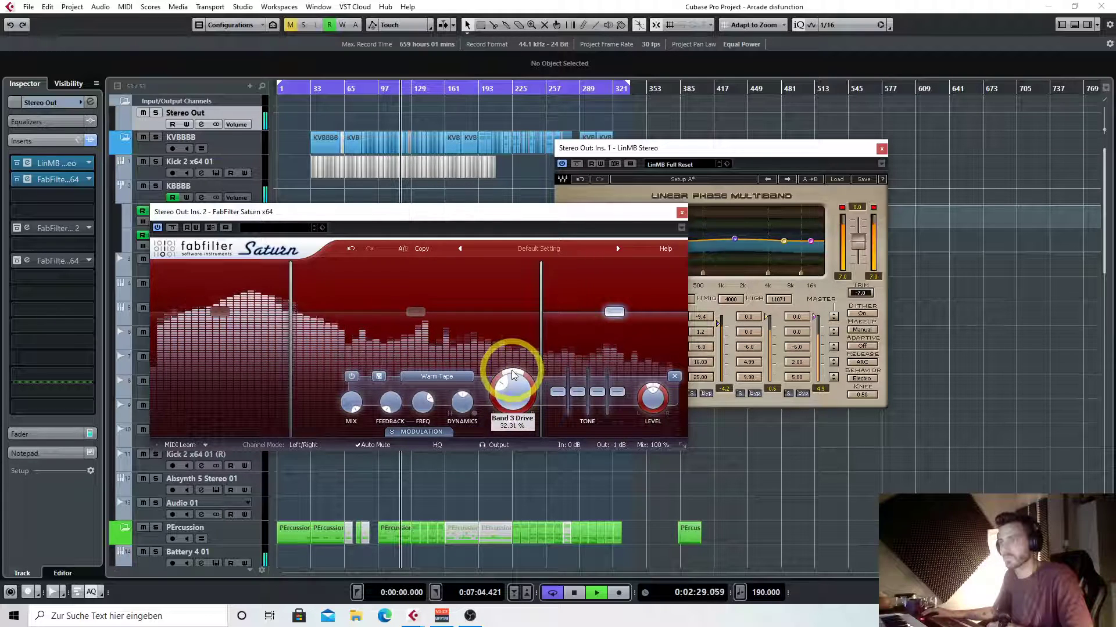
pyautogui.press('space')
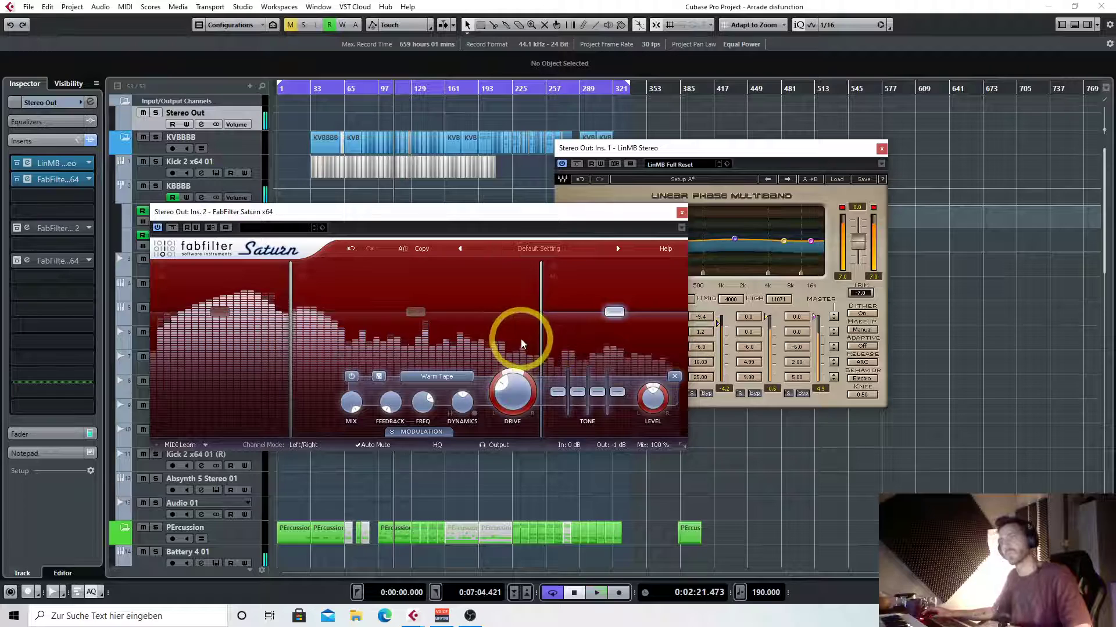
# Move the Saturn window and clear the OBS Studio window off the arrangement, and play briefly from around bar 169
pyautogui.moveTo(422, 222); pyautogui.dragTo(461, 211)
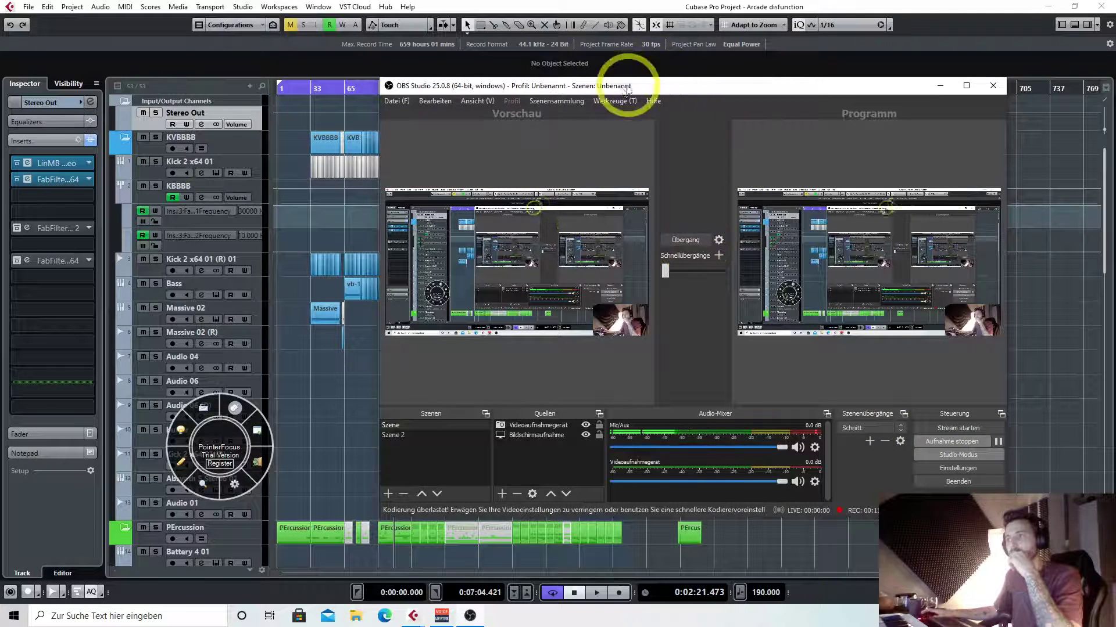
pyautogui.moveTo(633, 87); pyautogui.dragTo(3, 267)
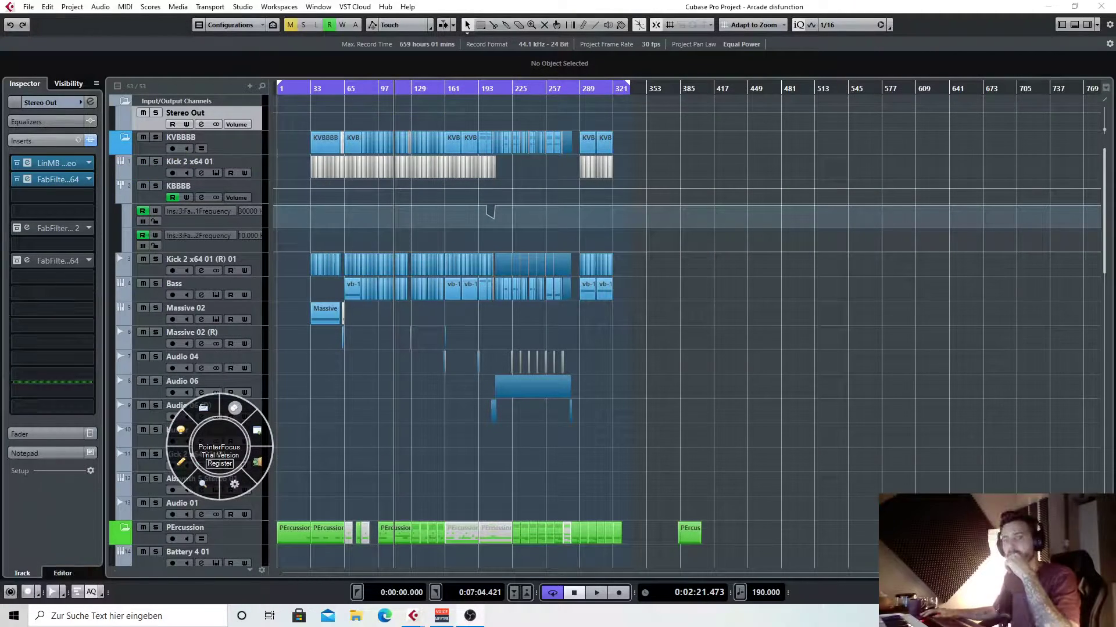
pyautogui.click(453, 88)
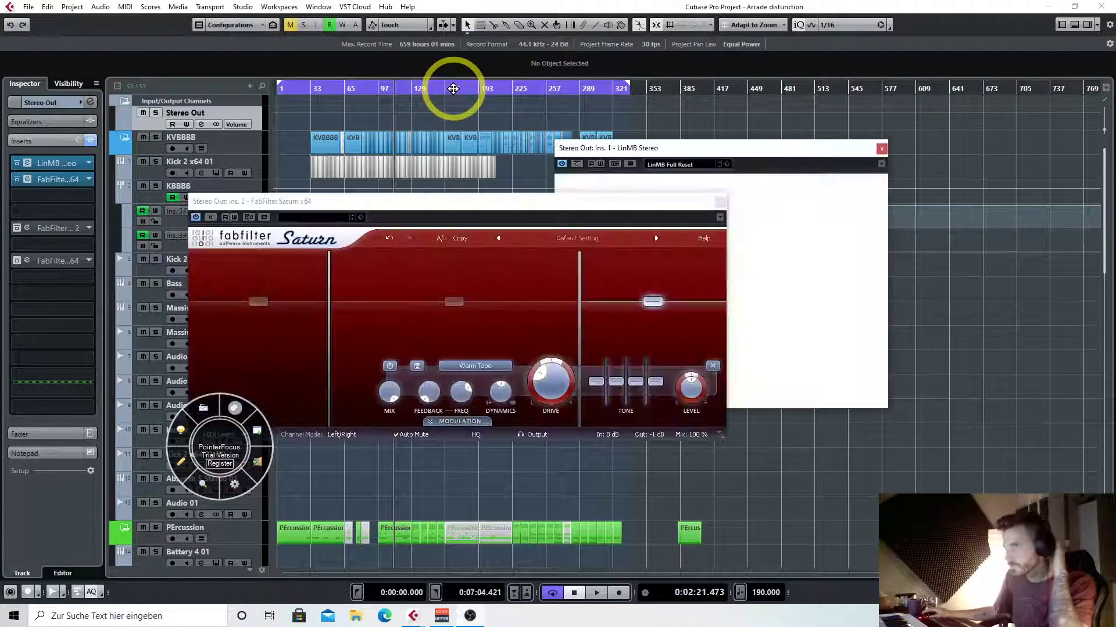
pyautogui.press('space')
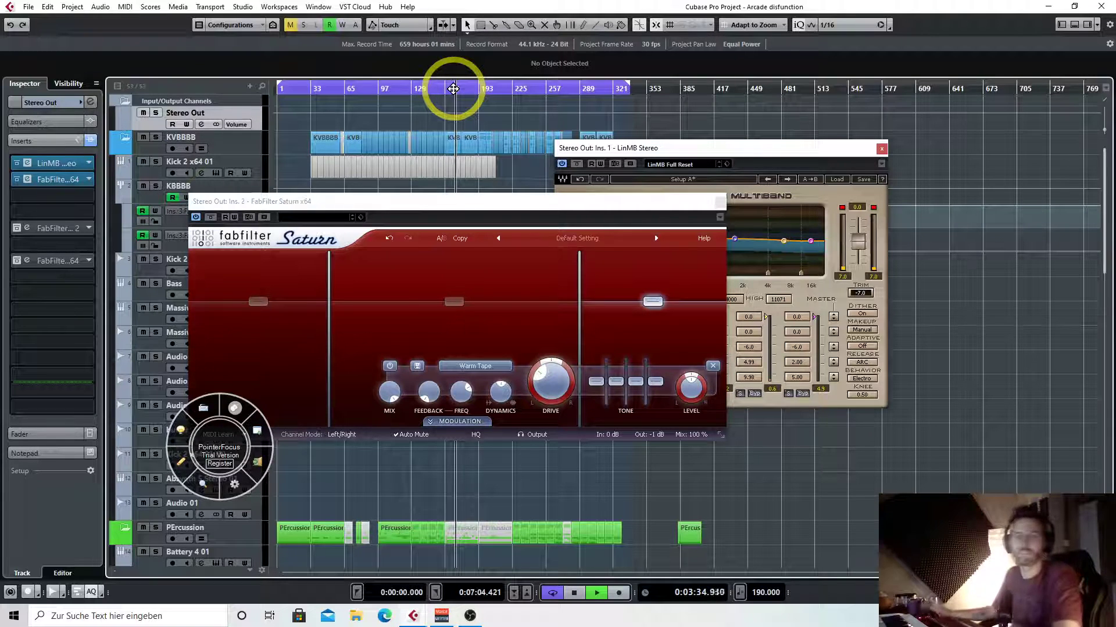
pyautogui.press('space')
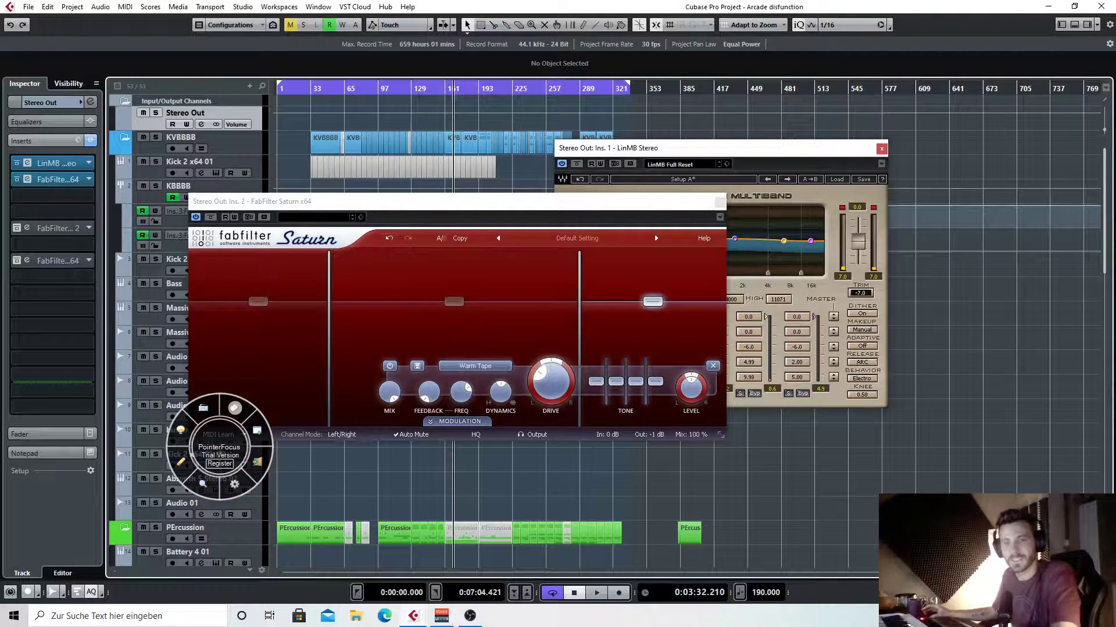
# Switch to the project's MixConsole to check the channels and inserts, and return to the project window
pyautogui.hotkey('alt', 'Tab')
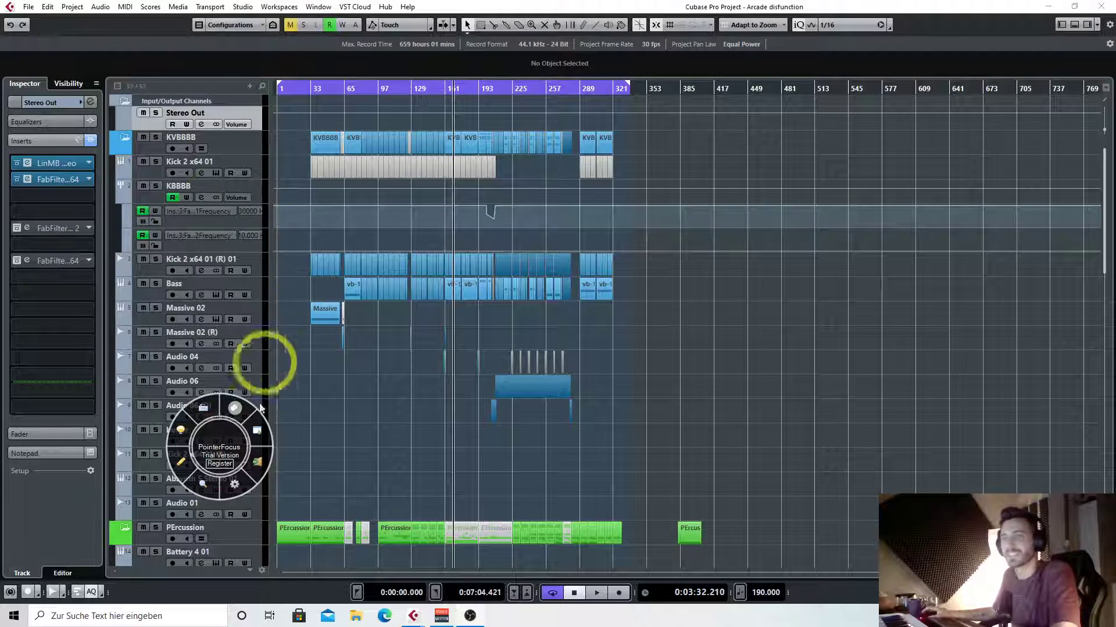
pyautogui.click(221, 418)
pyautogui.moveTo(417, 619)
pyautogui.click(458, 571)
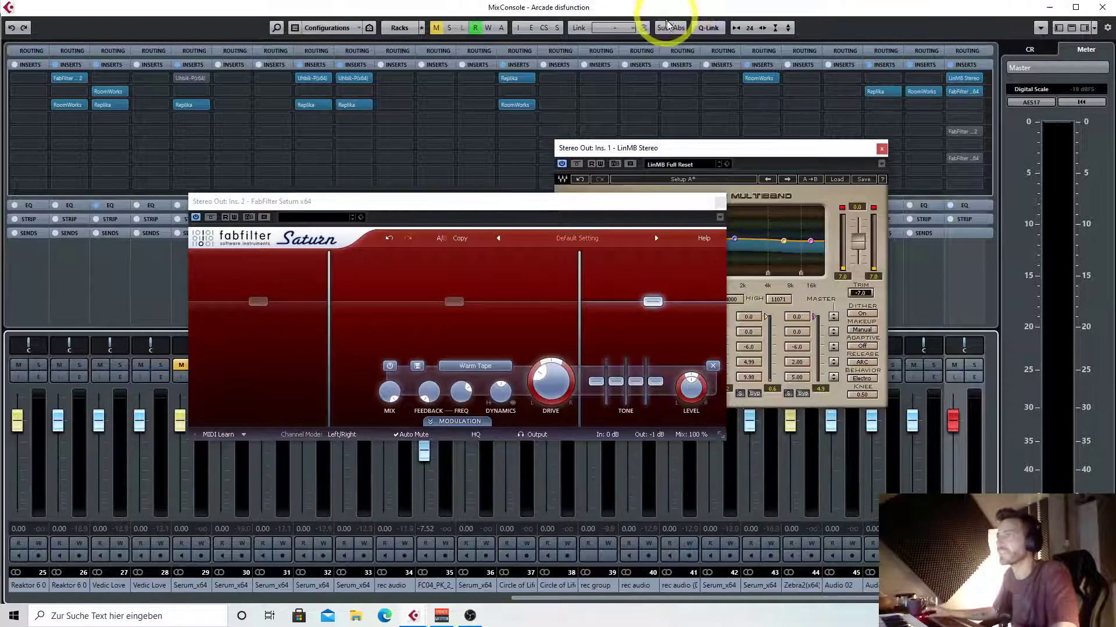
pyautogui.press('F3')
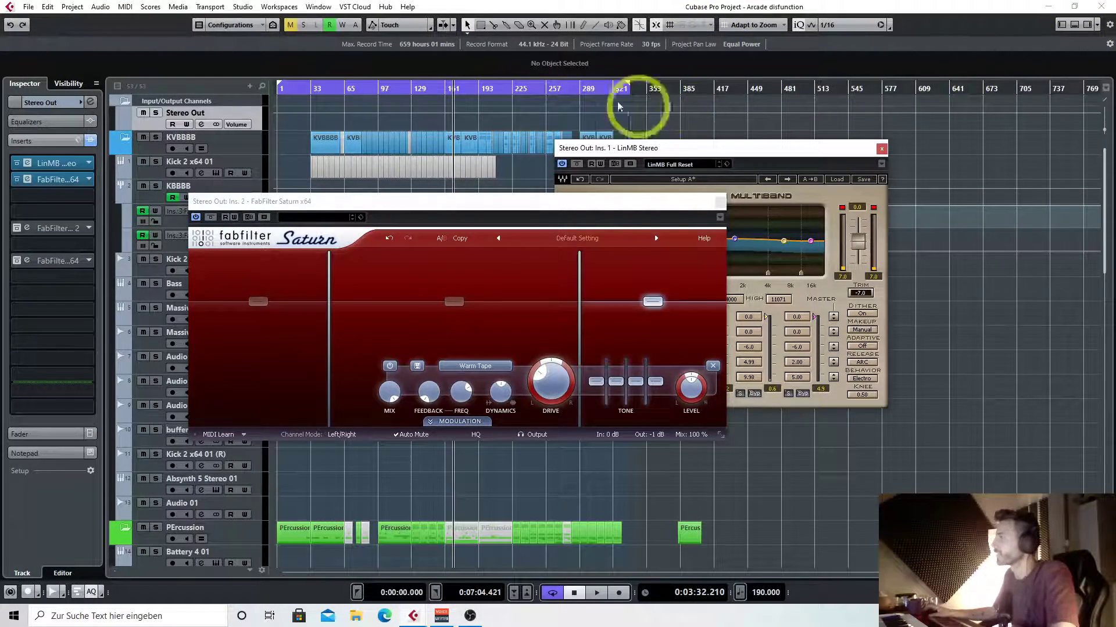
# Arrange the LinMB and Saturn windows so both plug-ins are fully visible, and set the playback position to around bar 158
pyautogui.moveTo(540, 211); pyautogui.dragTo(882, 354)
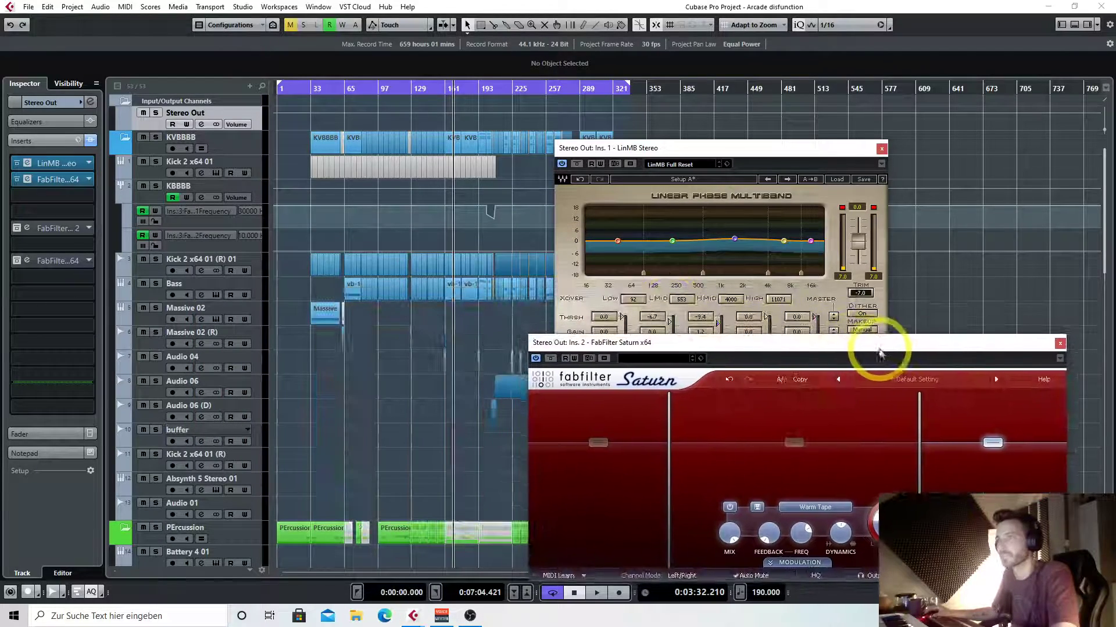
pyautogui.moveTo(733, 147); pyautogui.dragTo(797, 82)
pyautogui.moveTo(459, 87)
pyautogui.mouseDown()
pyautogui.moveTo(428, 92)
pyautogui.moveTo(442, 92)
pyautogui.mouseUp()
pyautogui.click(598, 444)
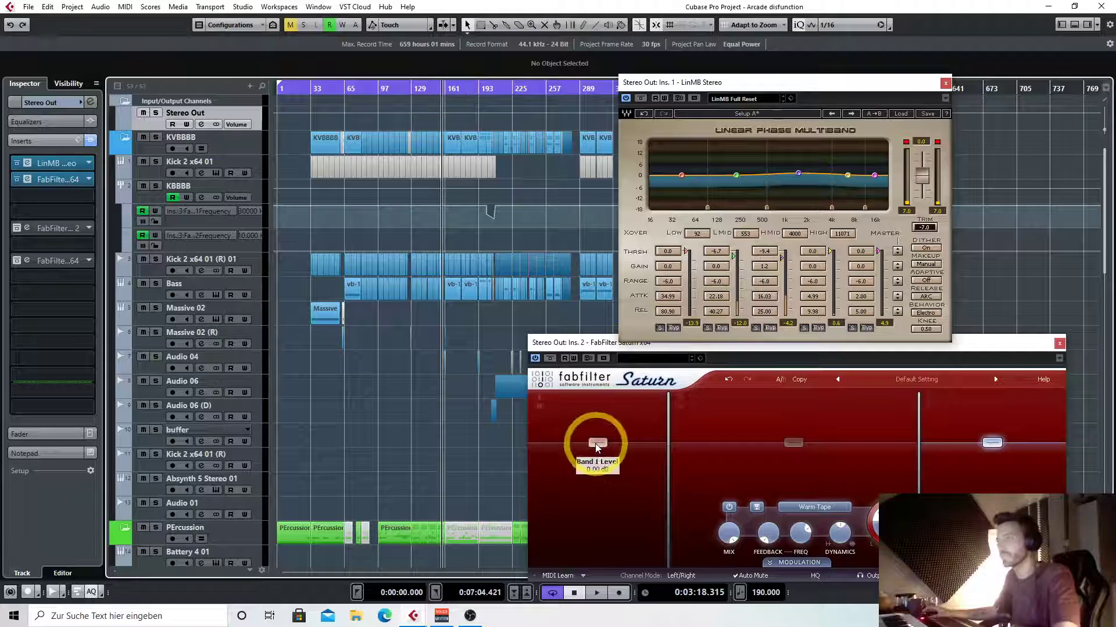
pyautogui.click(635, 347)
pyautogui.moveTo(960, 345); pyautogui.dragTo(469, 320)
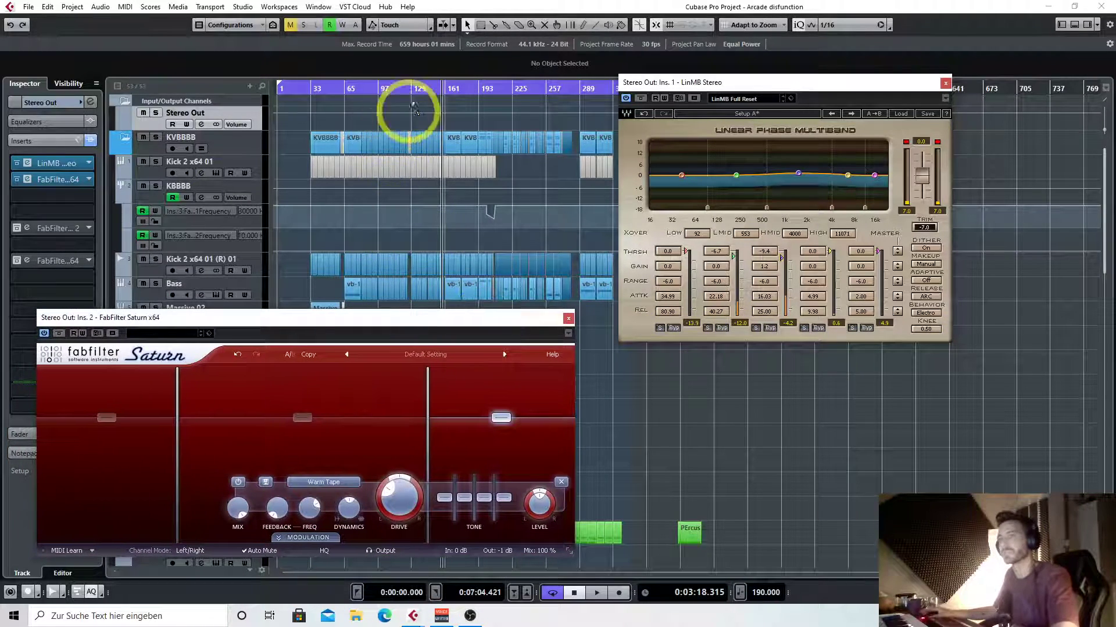
# Play short passages from around bar 148 and around bar 170 with the LinMB and Saturn windows open
pyautogui.doubleClick(430, 90)
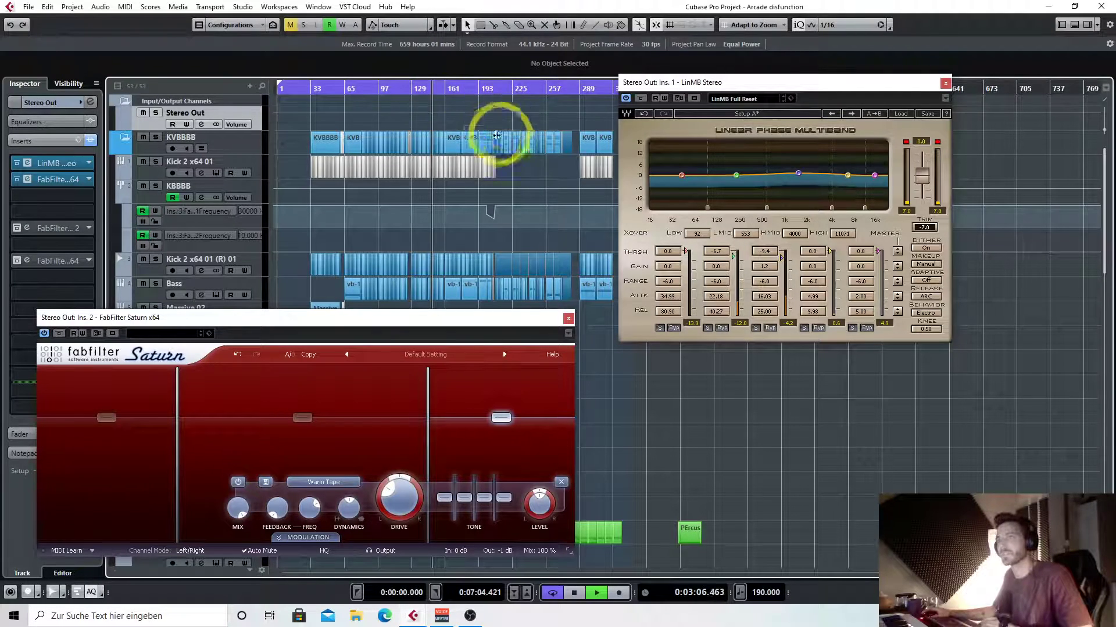
pyautogui.press('space')
pyautogui.click(468, 617)
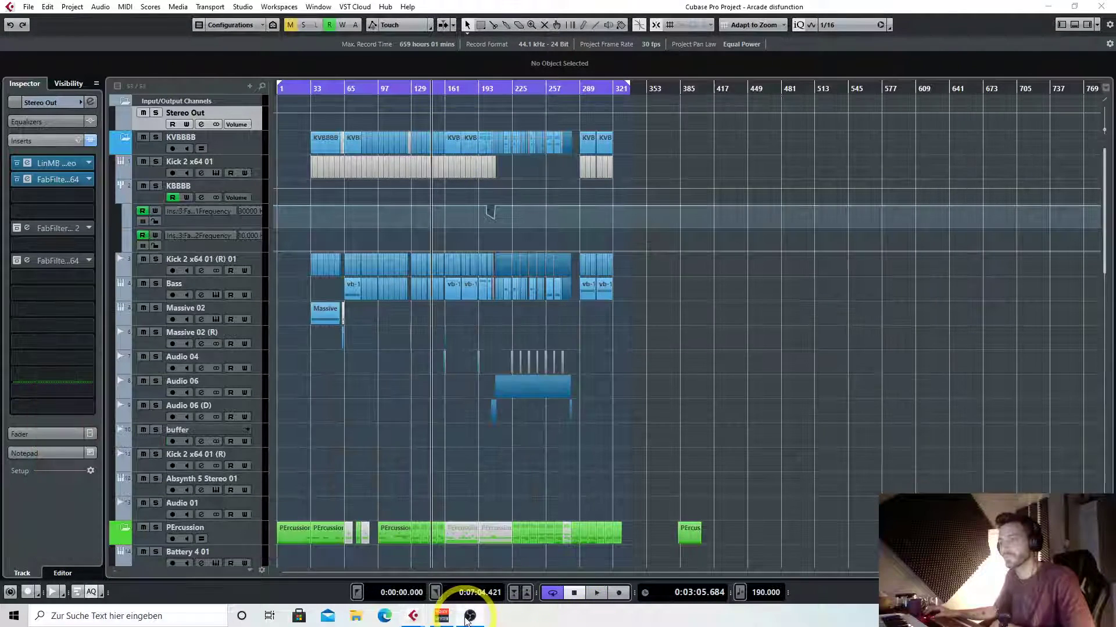
pyautogui.click(375, 587)
pyautogui.click(459, 141)
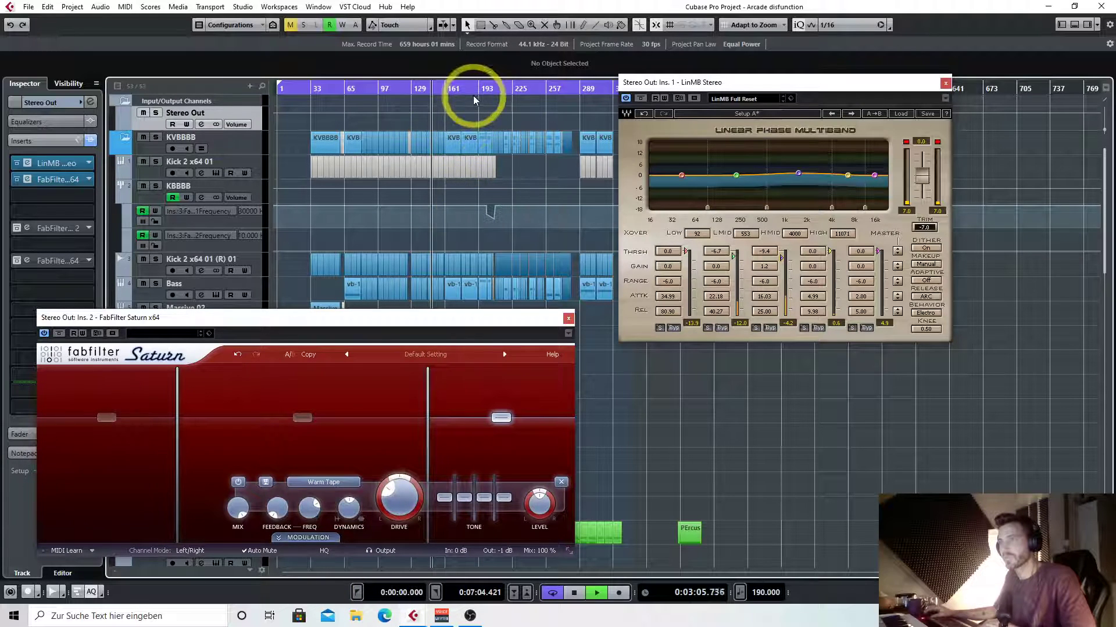
pyautogui.doubleClick(454, 93)
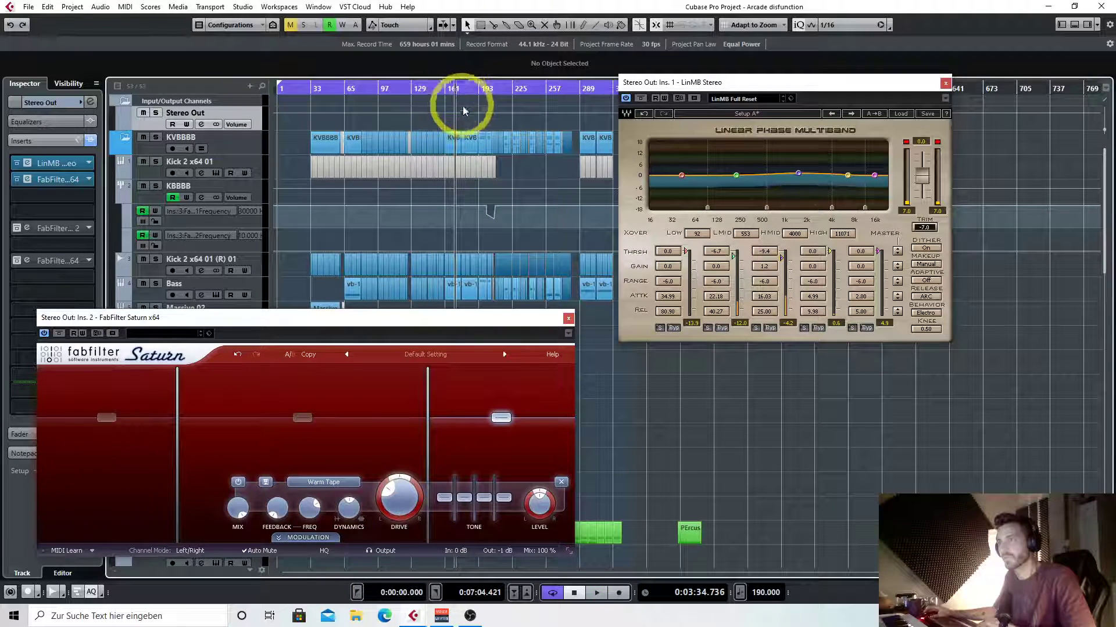
pyautogui.press('space')
pyautogui.press('space')
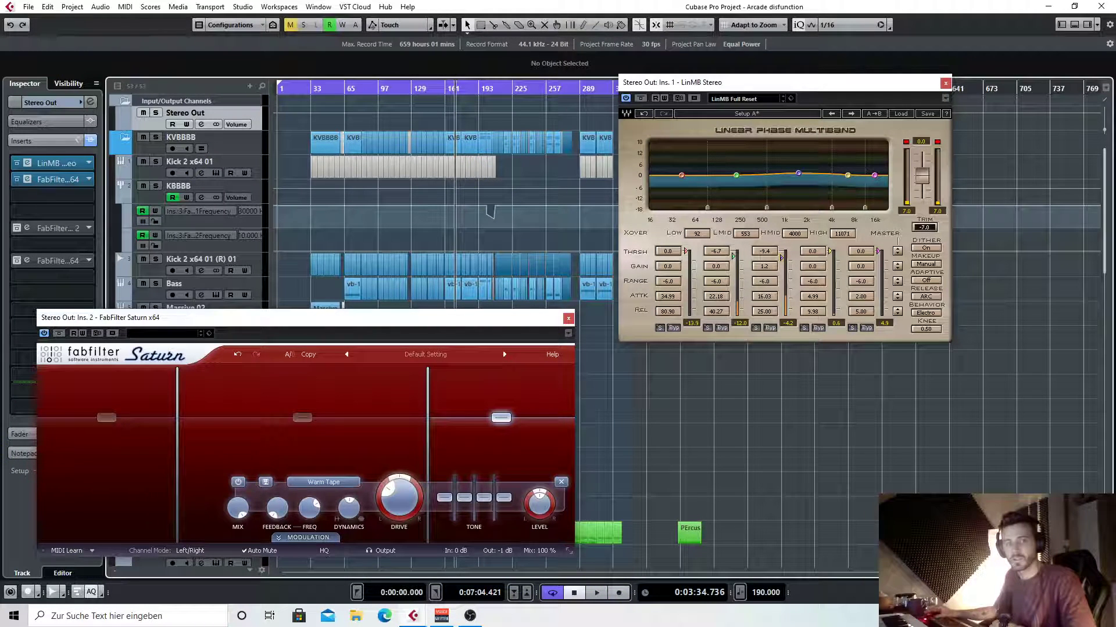
# Bring up the audio interface's mixer and play the song from around bar 187
pyautogui.hotkey('alt', 'Tab')
pyautogui.hotkey('alt', 'Tab')
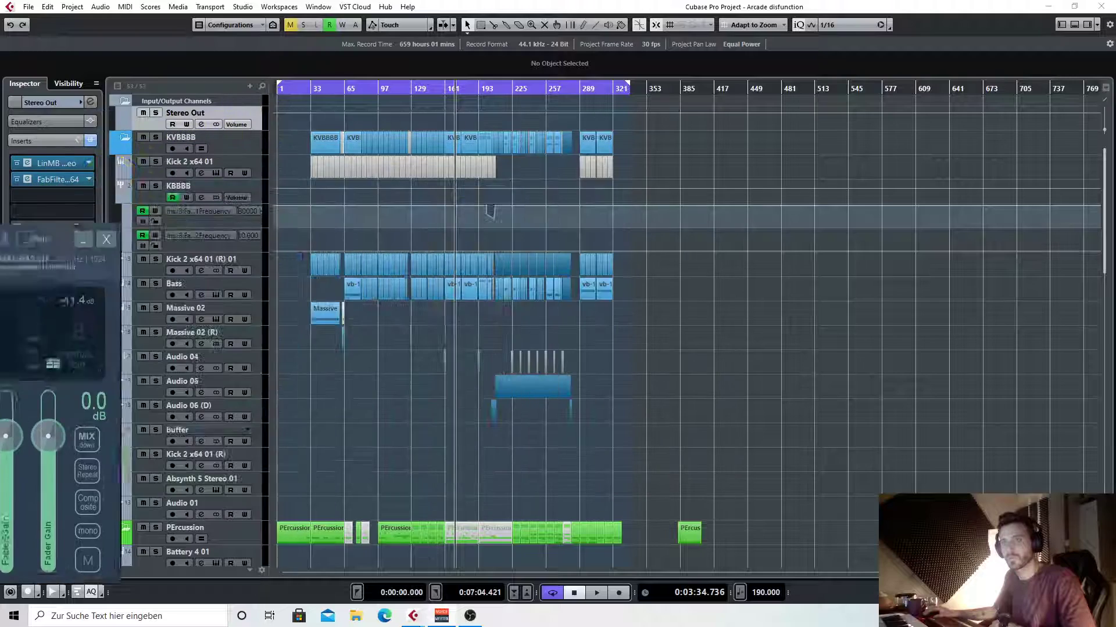
pyautogui.doubleClick(472, 93)
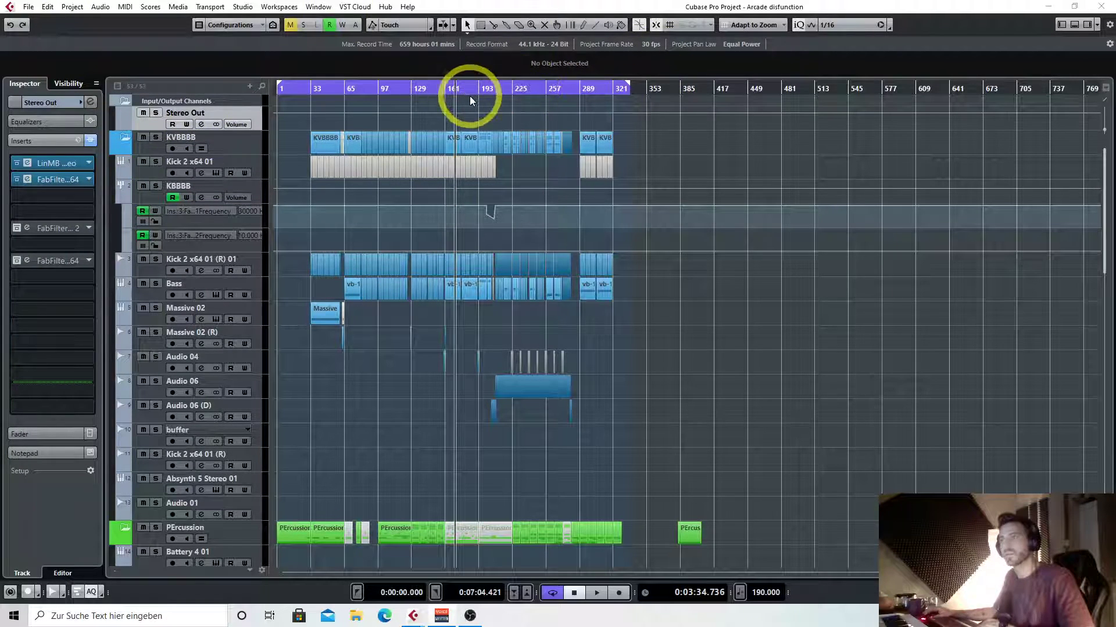
pyautogui.click(442, 617)
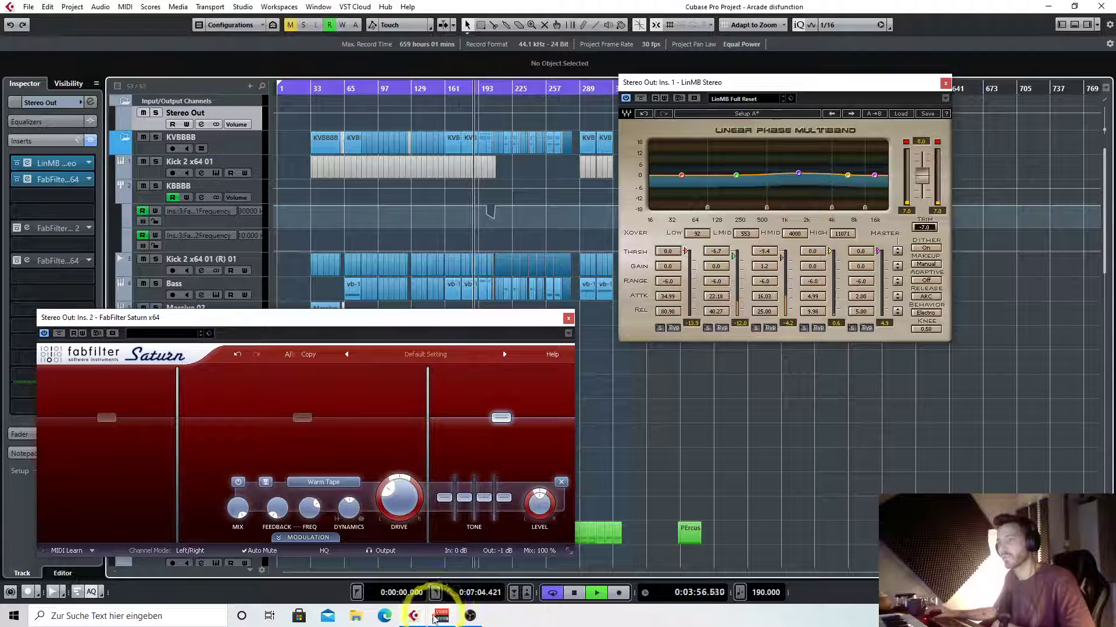
# Close the LinMB and Saturn windows and stop playback
pyautogui.click(945, 83)
pyautogui.click(568, 318)
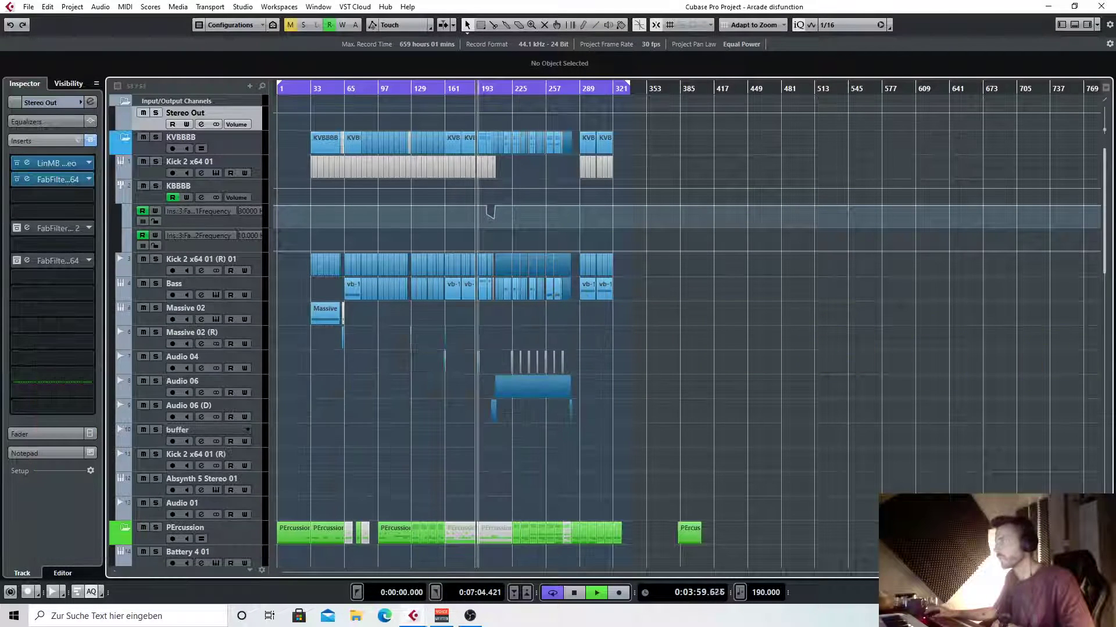
pyautogui.press('space')
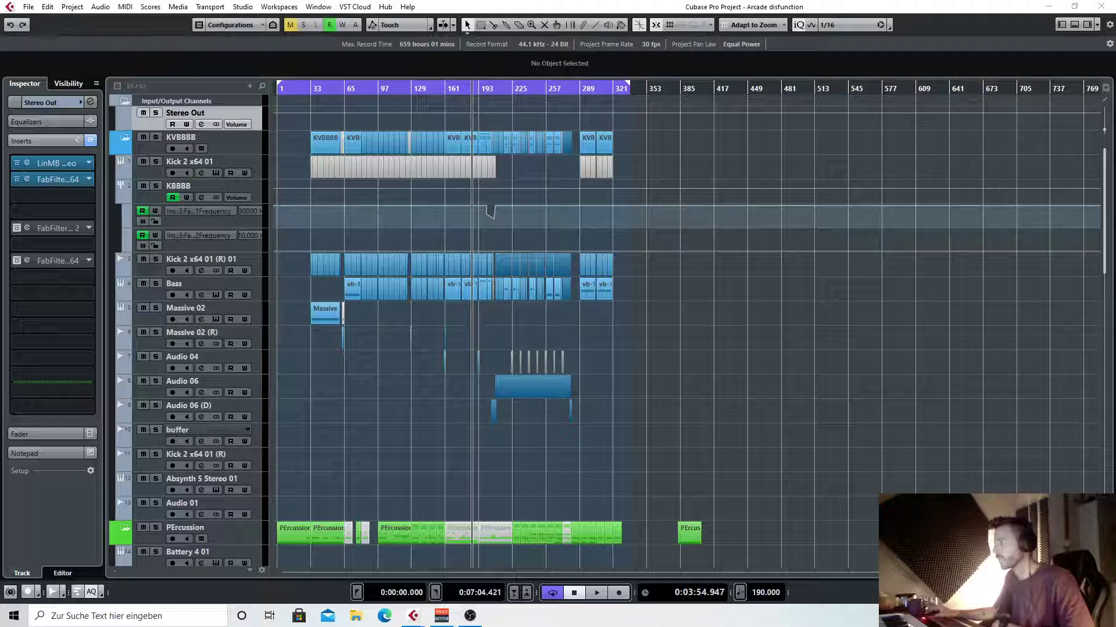
pyautogui.press('space')
# Start playback from around bar 122, reopen the Saturn insert on the Stereo Out, and place its window over the arrangement
pyautogui.click(422, 88)
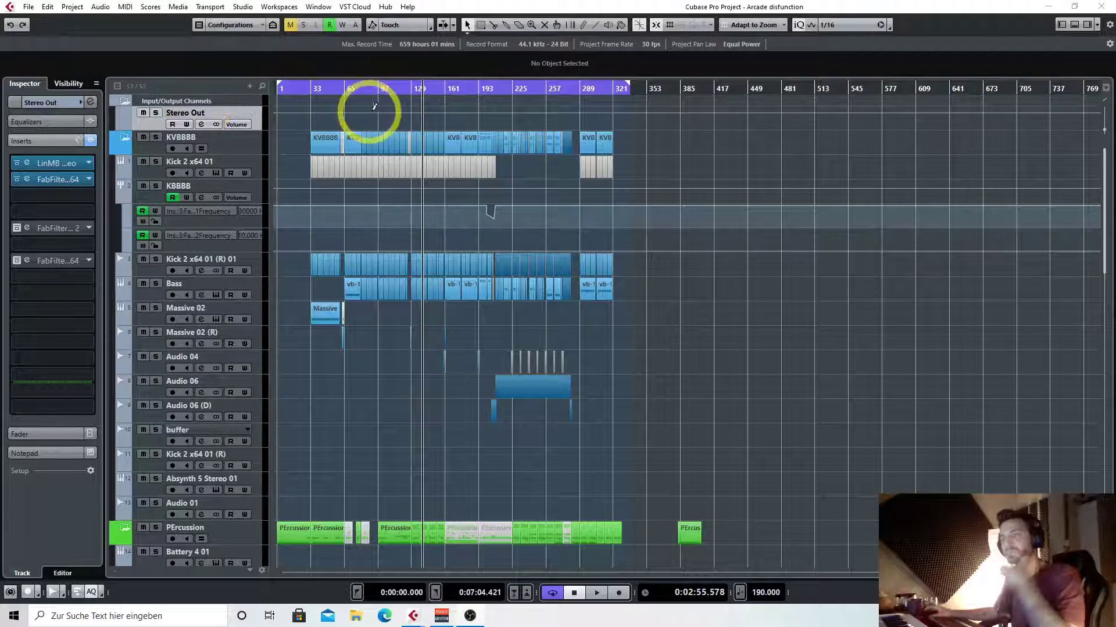
pyautogui.moveTo(416, 88); pyautogui.dragTo(405, 89)
pyautogui.press('space')
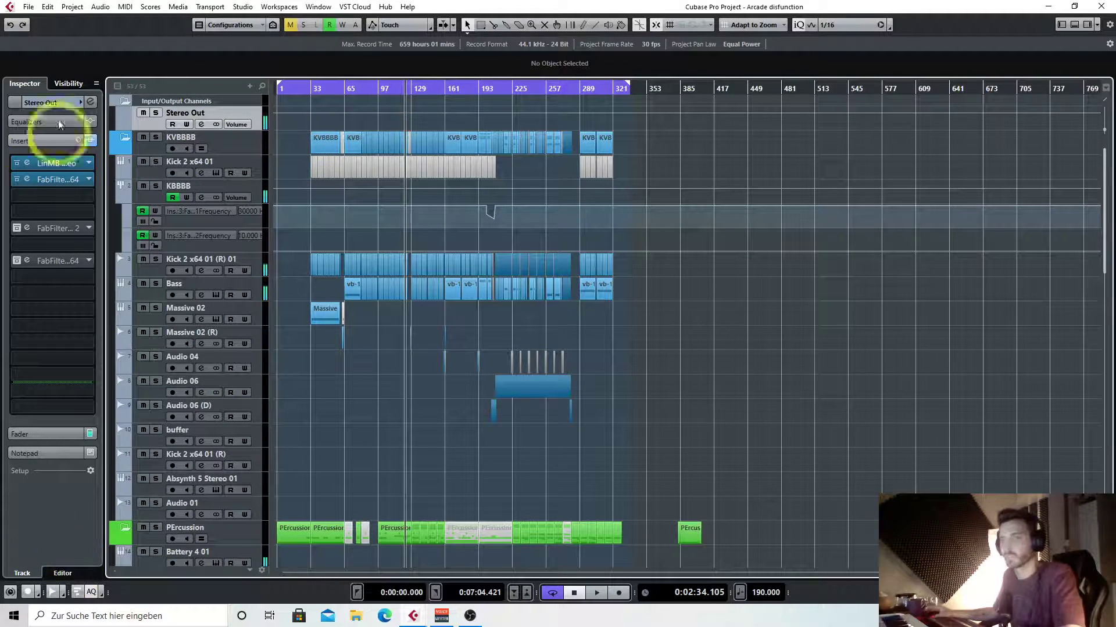
pyautogui.click(28, 179)
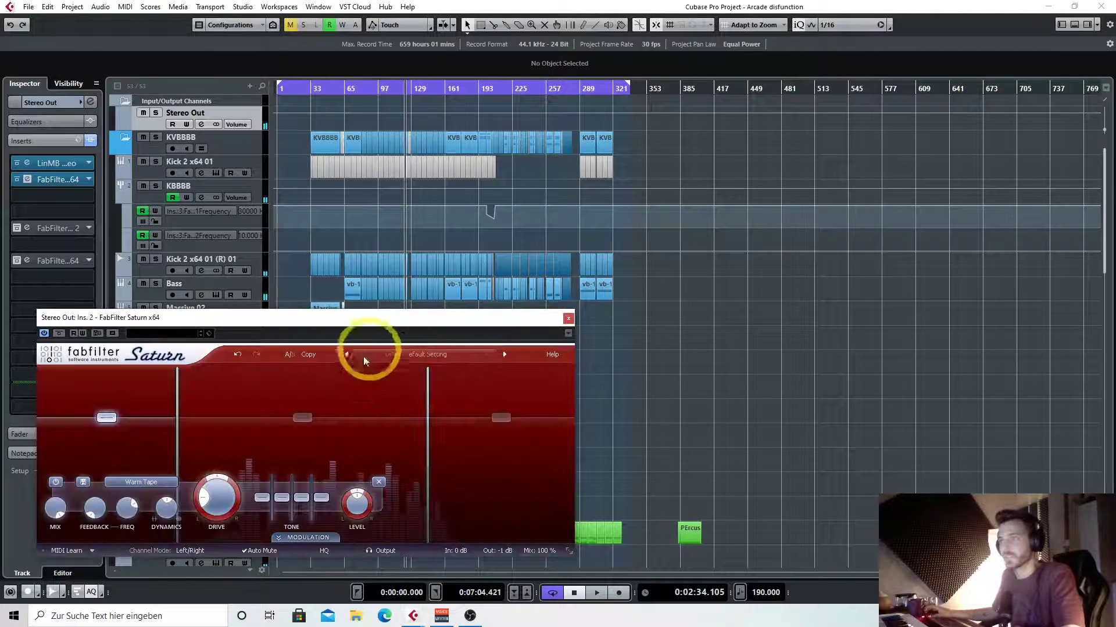
pyautogui.moveTo(308, 330); pyautogui.dragTo(509, 228)
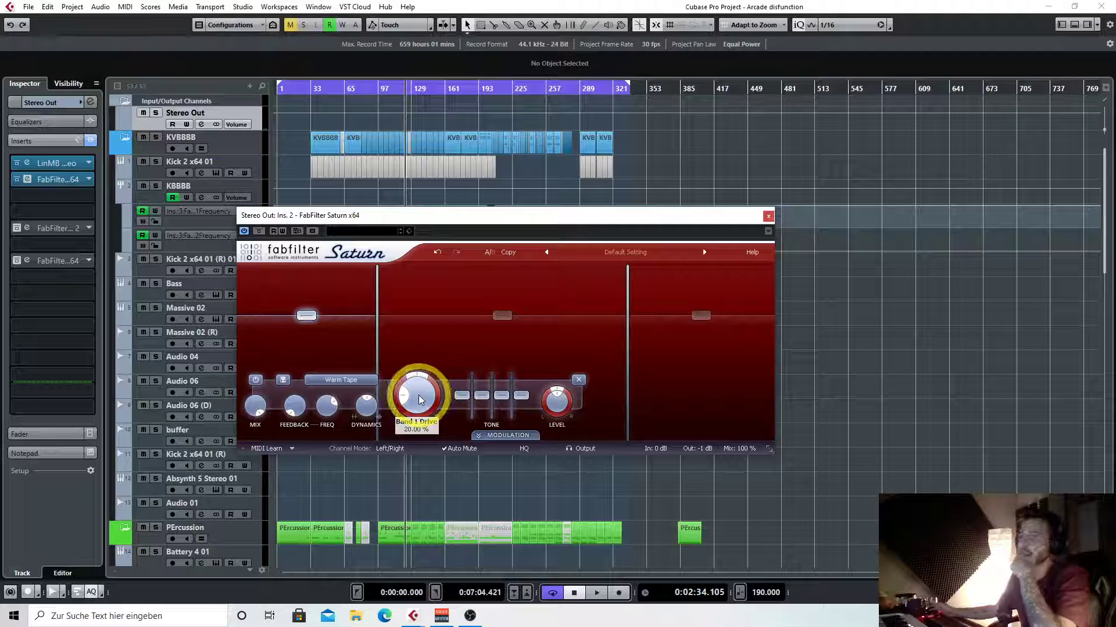
pyautogui.moveTo(421, 399)
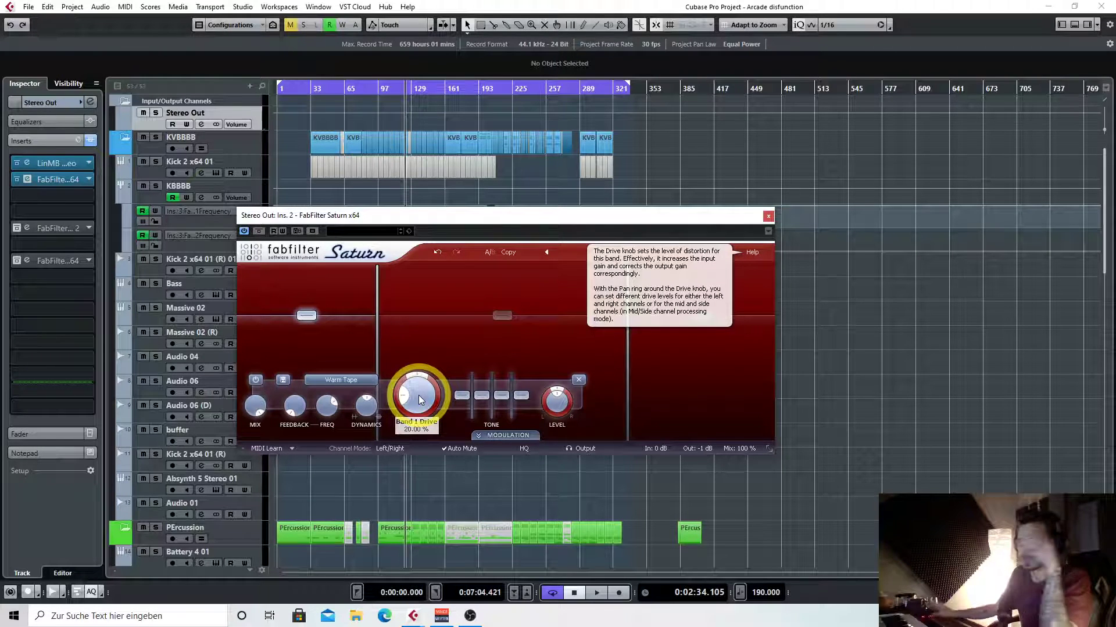
pyautogui.moveTo(471, 217); pyautogui.dragTo(548, 219)
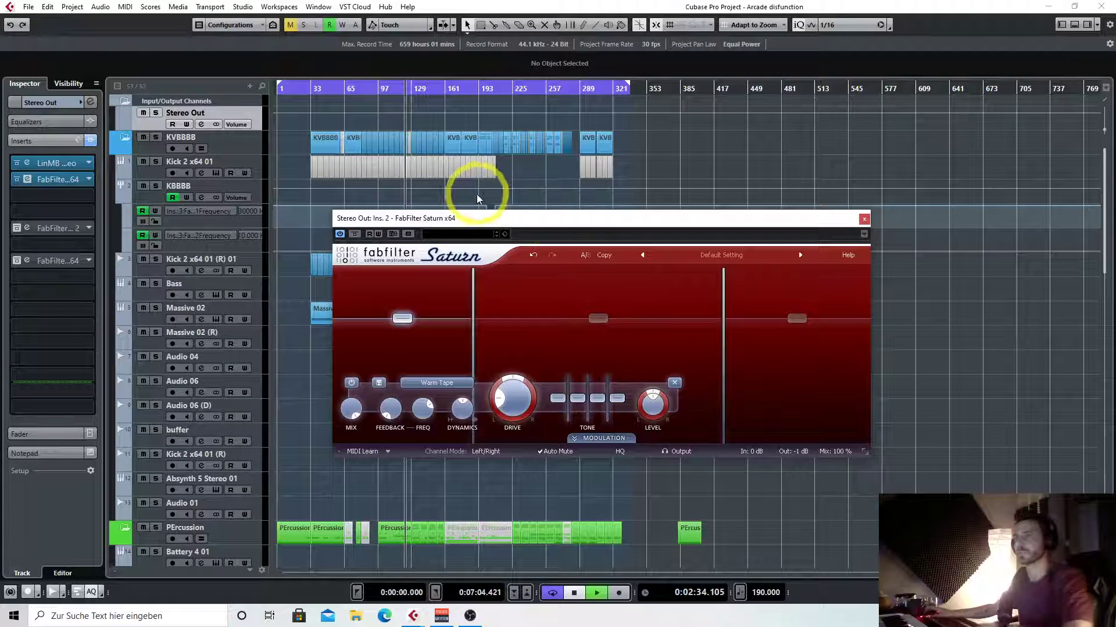
# Turn the drive of Saturn's first band far up and raise the band's third tone slider slightly
pyautogui.moveTo(505, 399); pyautogui.dragTo(539, 299)
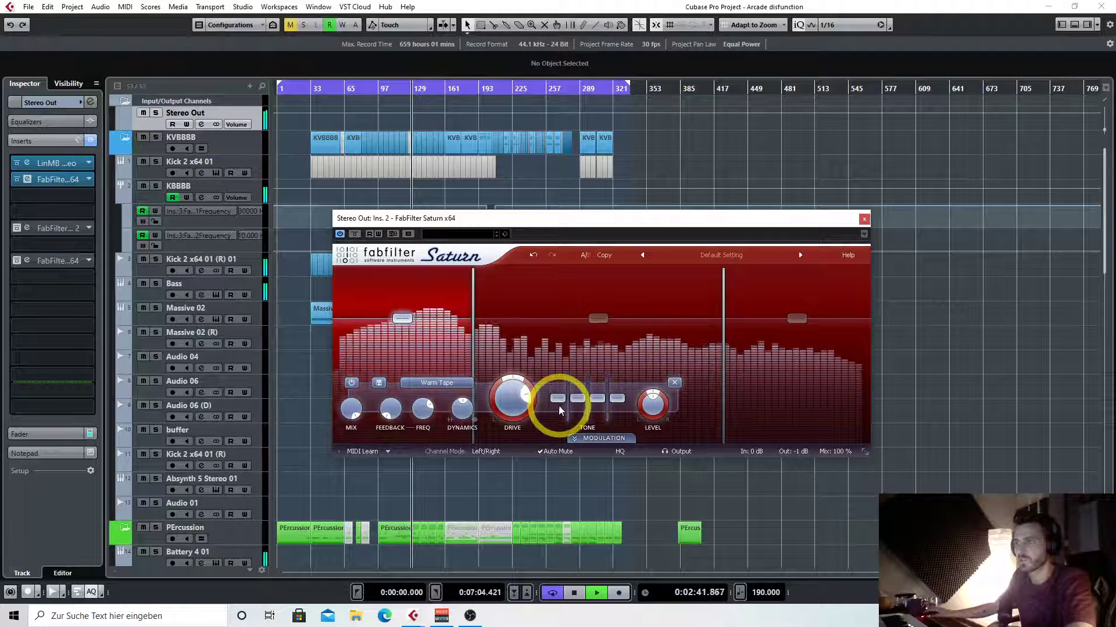
pyautogui.moveTo(562, 400); pyautogui.dragTo(599, 398)
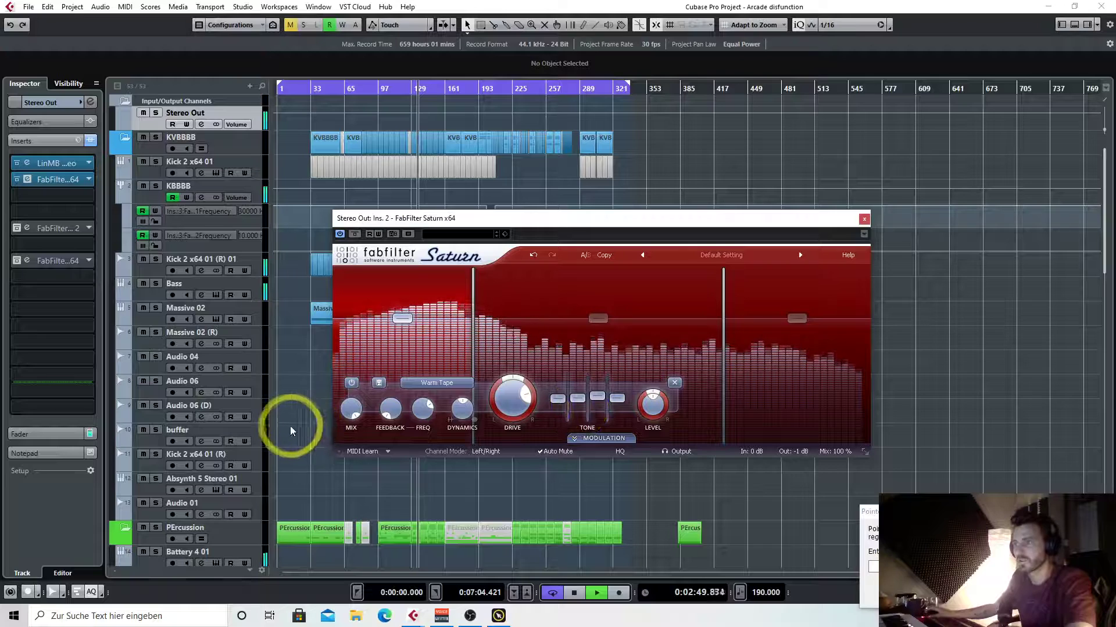
# Show and hide Saturn's modulation section, and reduce the first band's drive while the song plays
pyautogui.click(580, 439)
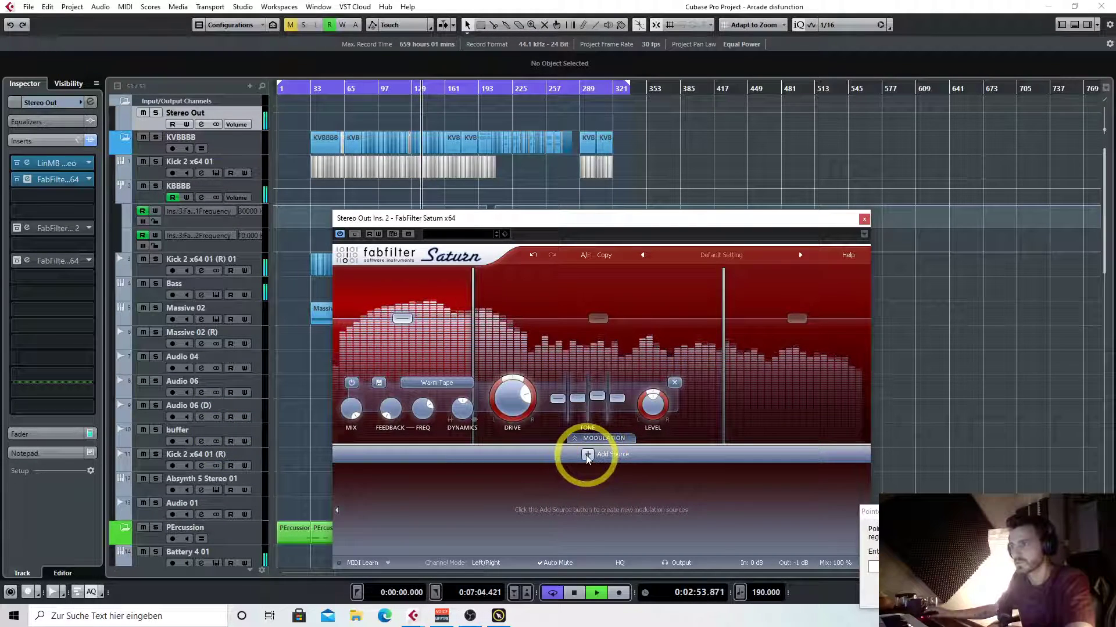
pyautogui.click(587, 455)
pyautogui.click(599, 440)
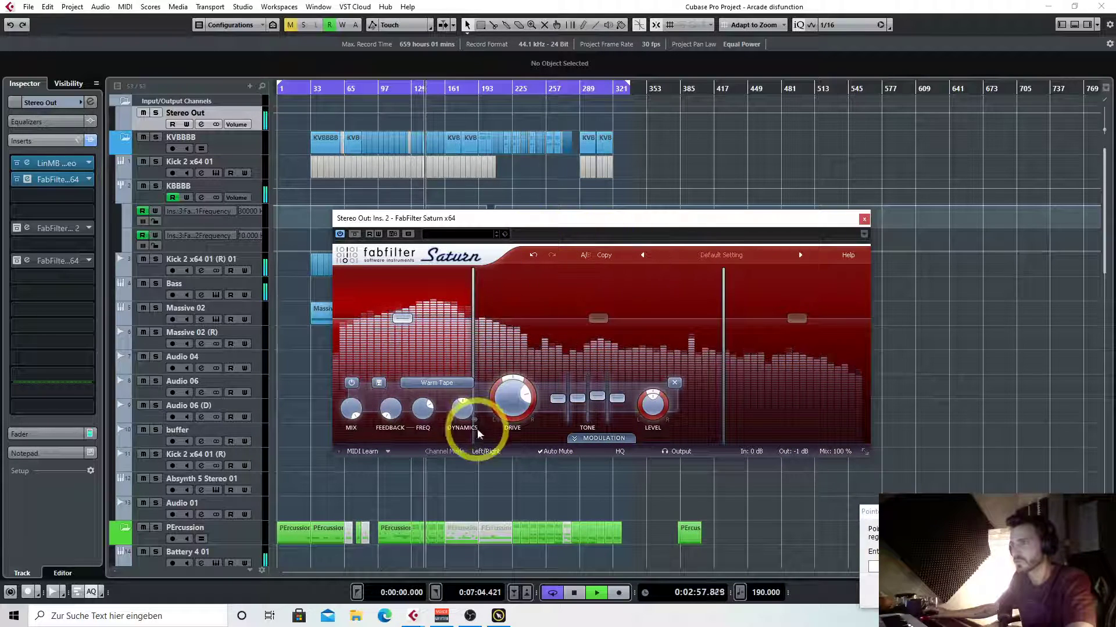
pyautogui.moveTo(511, 403); pyautogui.dragTo(516, 467)
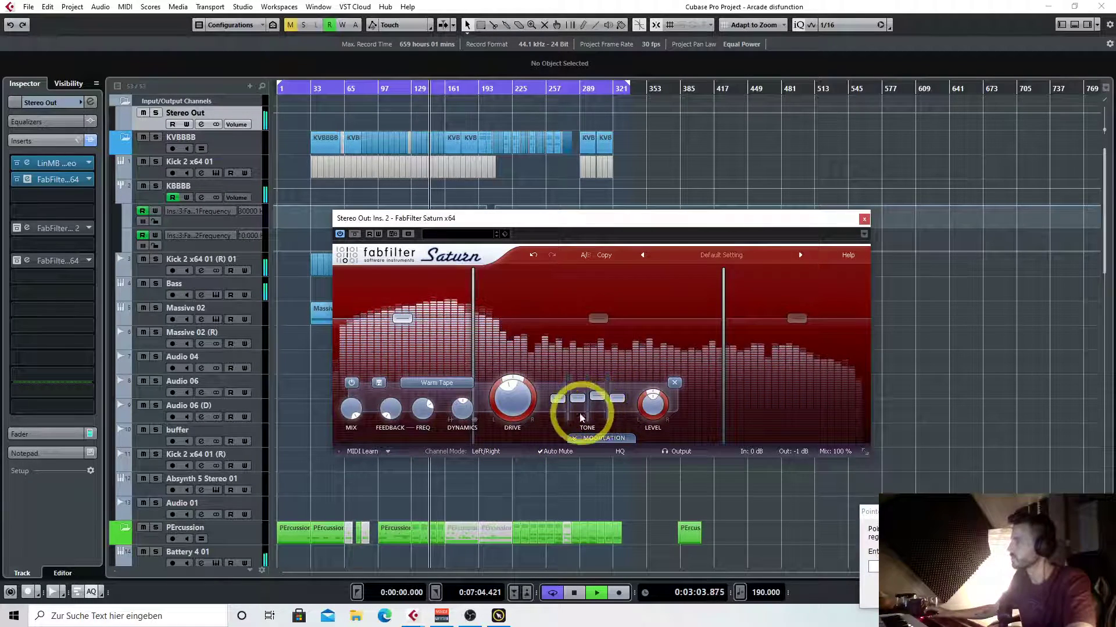
# Switch on the Pro-Q 2 insert on the Stereo Out, check the spectrum in its window during playback, and clear the window away
pyautogui.moveTo(513, 401)
pyautogui.press('space')
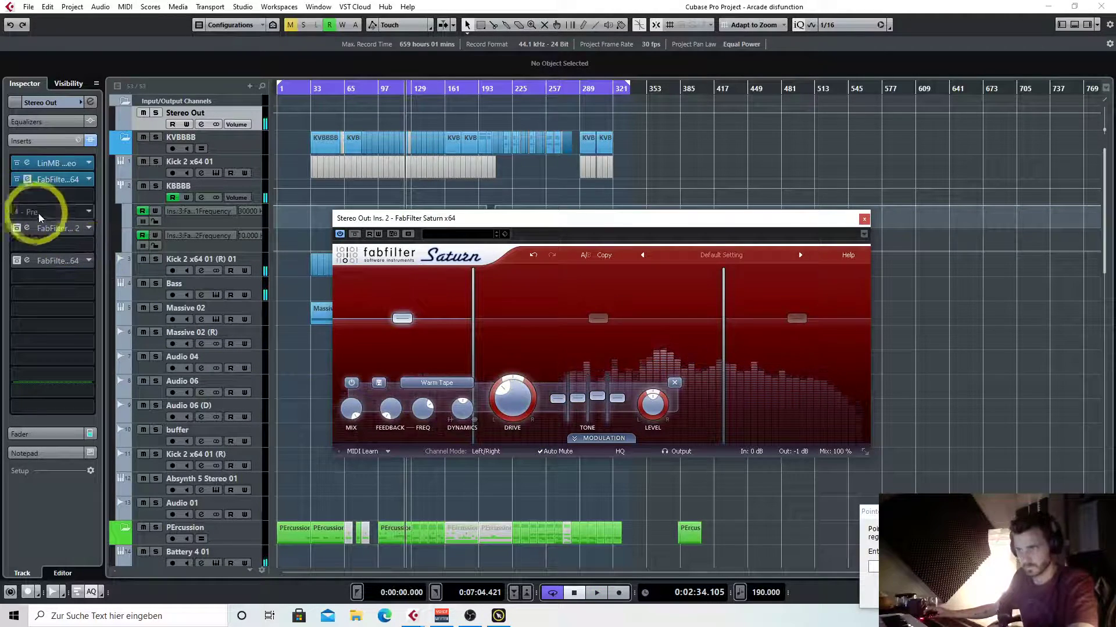
pyautogui.click(27, 232)
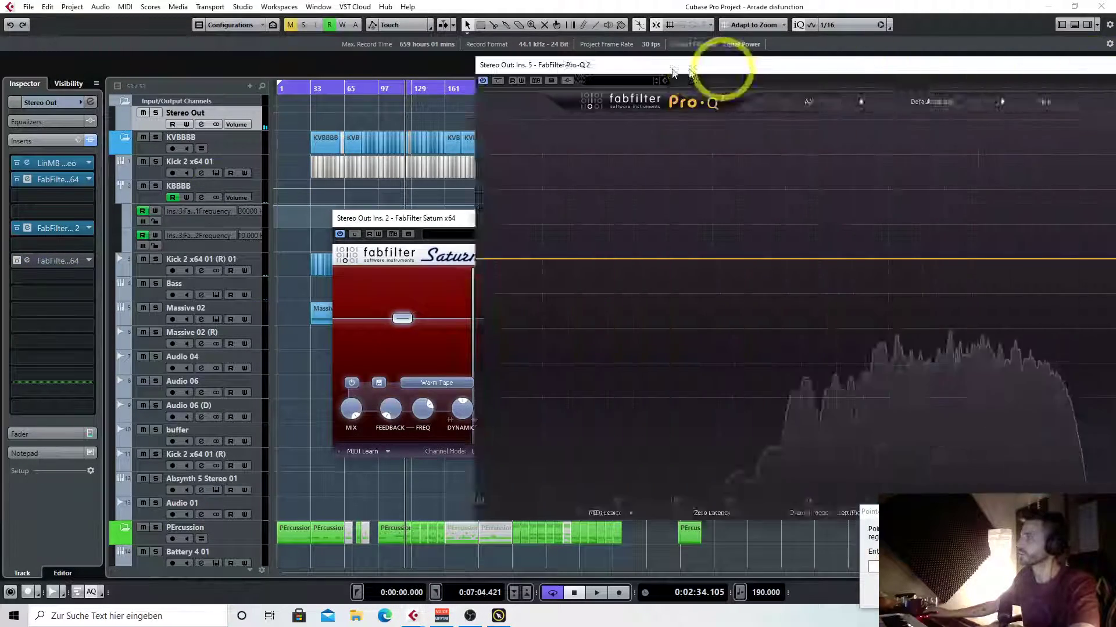
pyautogui.moveTo(717, 70); pyautogui.dragTo(420, 91)
pyautogui.press('space')
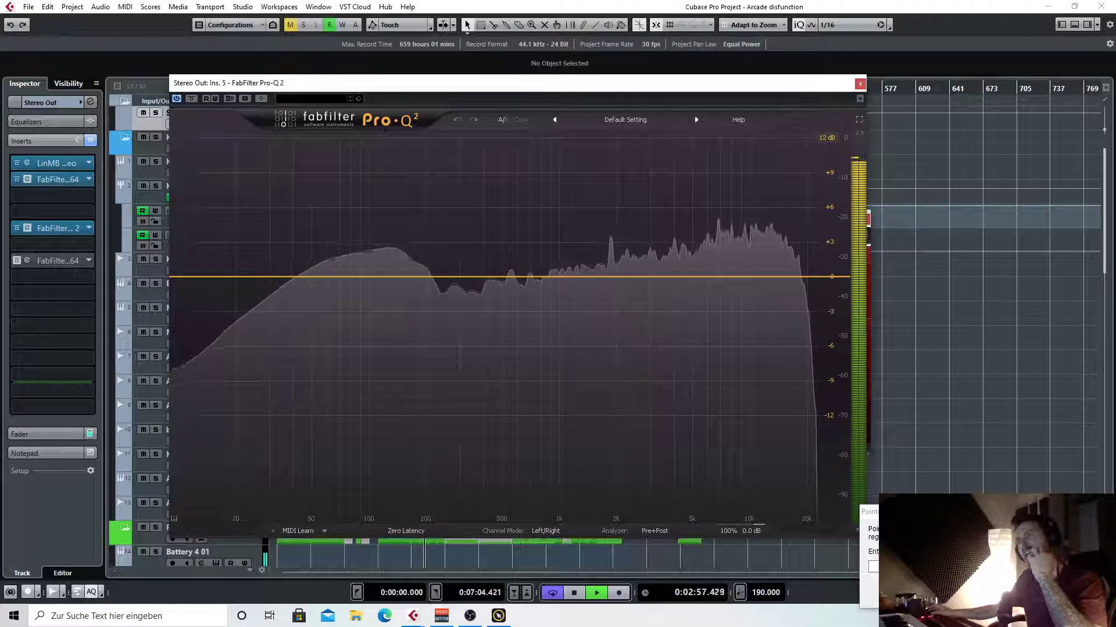
pyautogui.press('space')
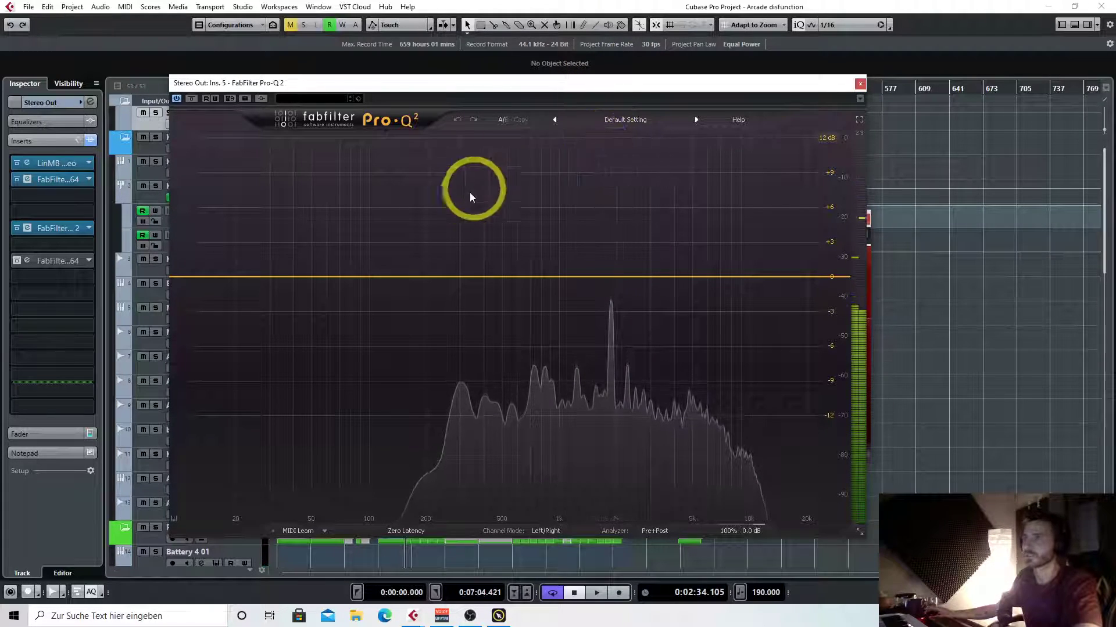
pyautogui.moveTo(573, 88); pyautogui.dragTo(1115, 133)
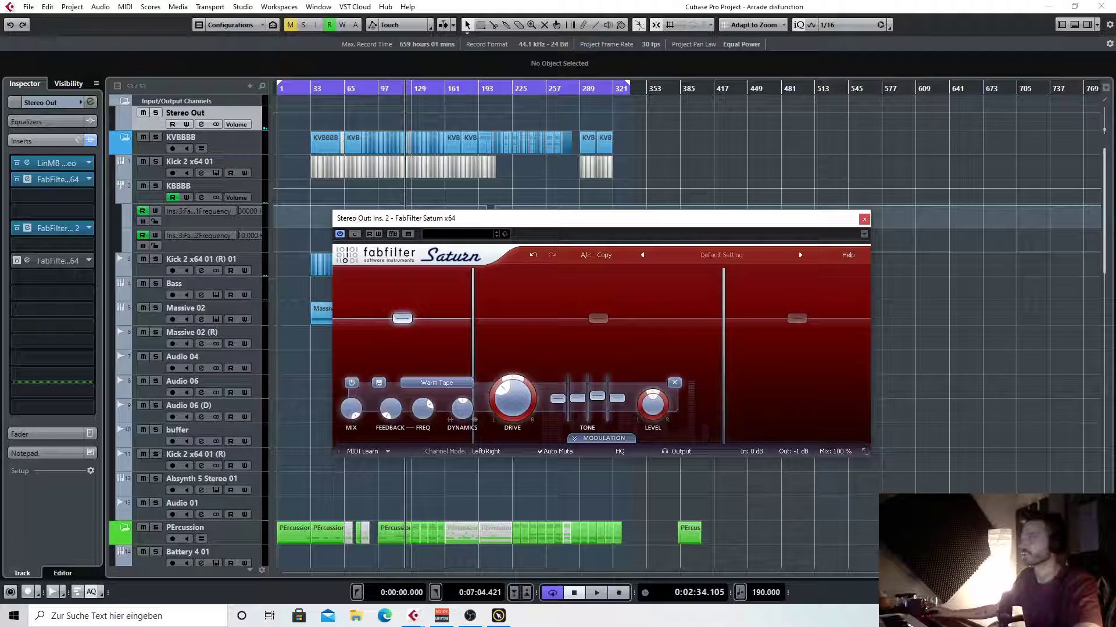
# Activate the Pro-L insert on the Stereo Out, lower its gain to +0.0 dB, and place its window over the arrangement
pyautogui.click(17, 261)
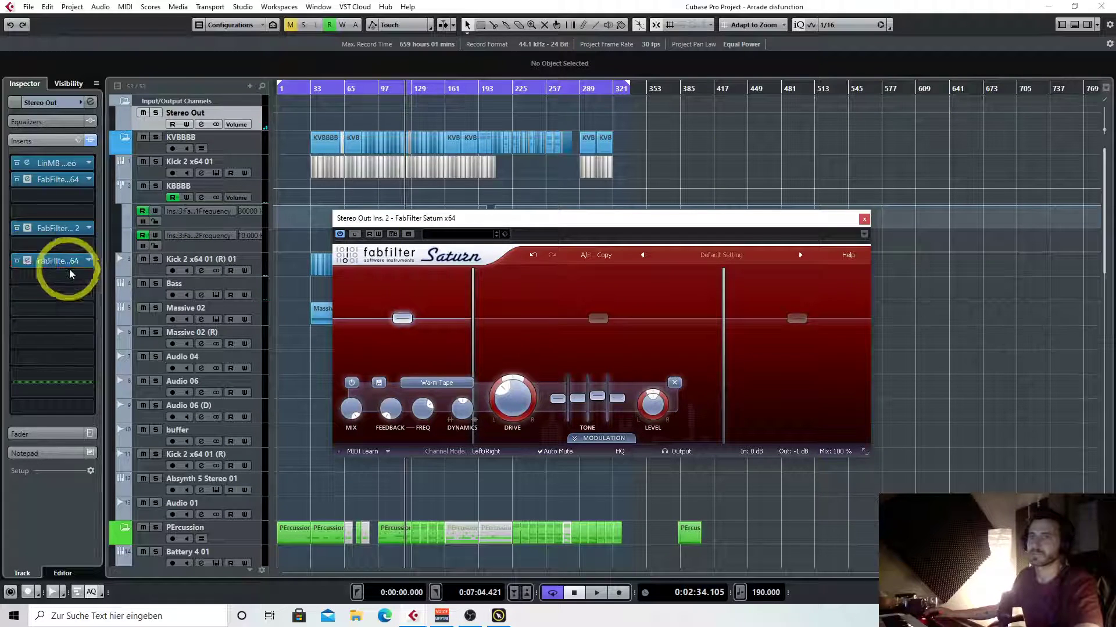
pyautogui.moveTo(1014, 194); pyautogui.dragTo(437, 102)
pyautogui.moveTo(181, 242); pyautogui.dragTo(180, 311)
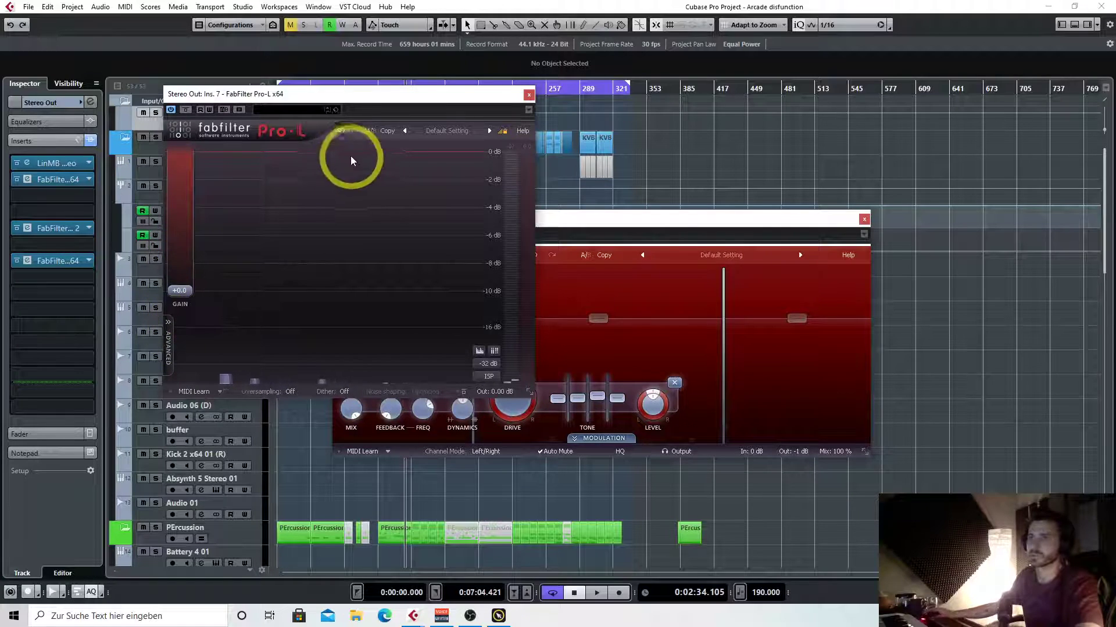
pyautogui.moveTo(328, 99); pyautogui.dragTo(570, 239)
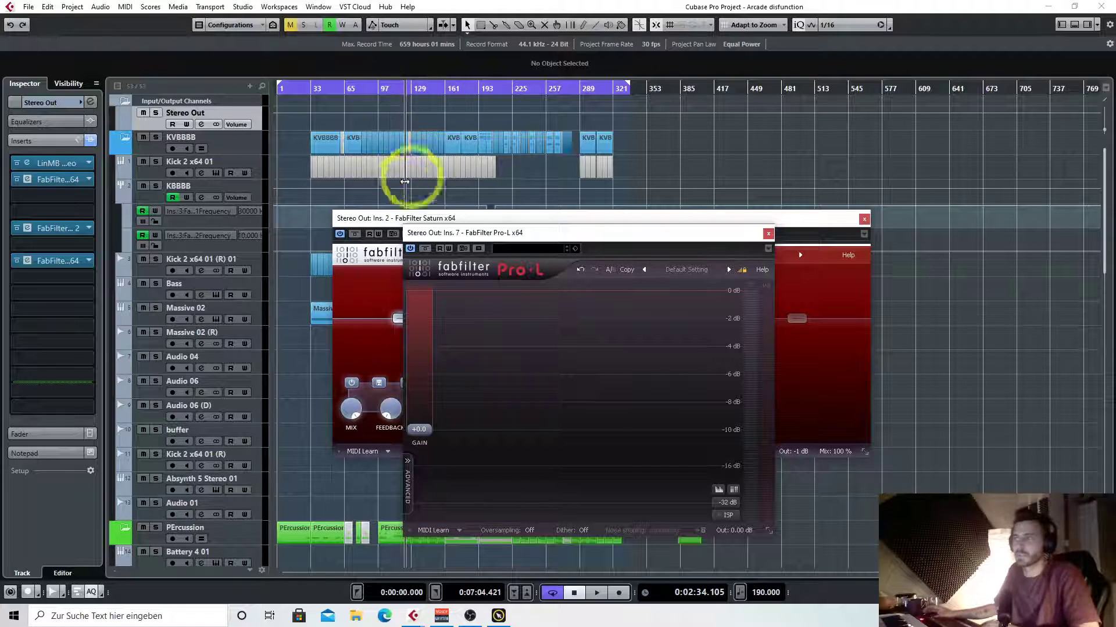
# Audition the song through Pro-L and raise its gain to about +7.1 dB during playback
pyautogui.press('space')
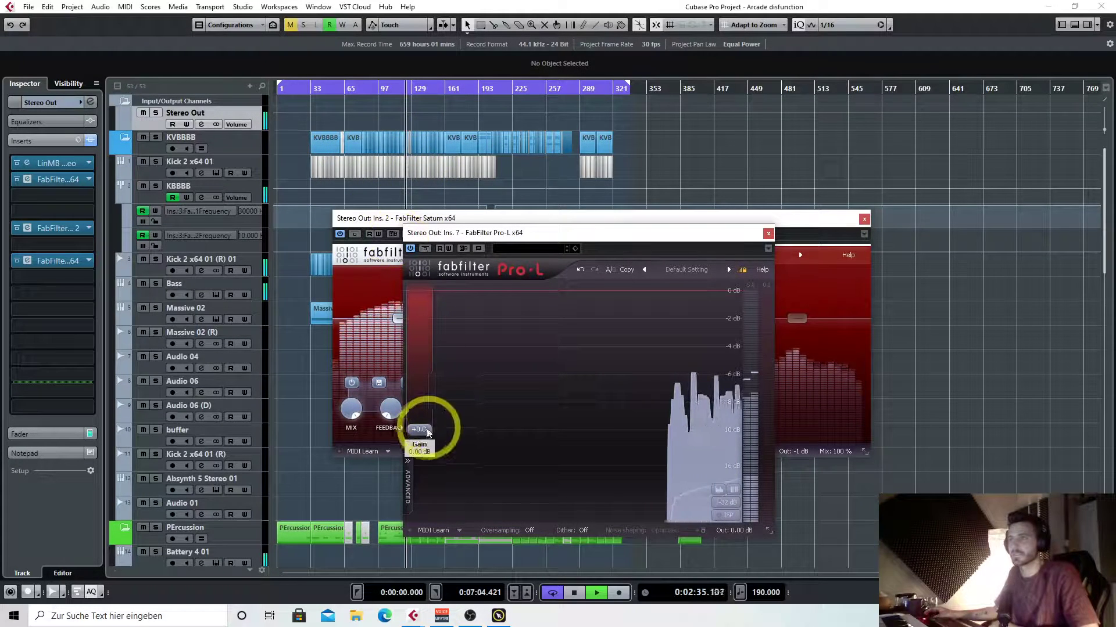
pyautogui.press('space')
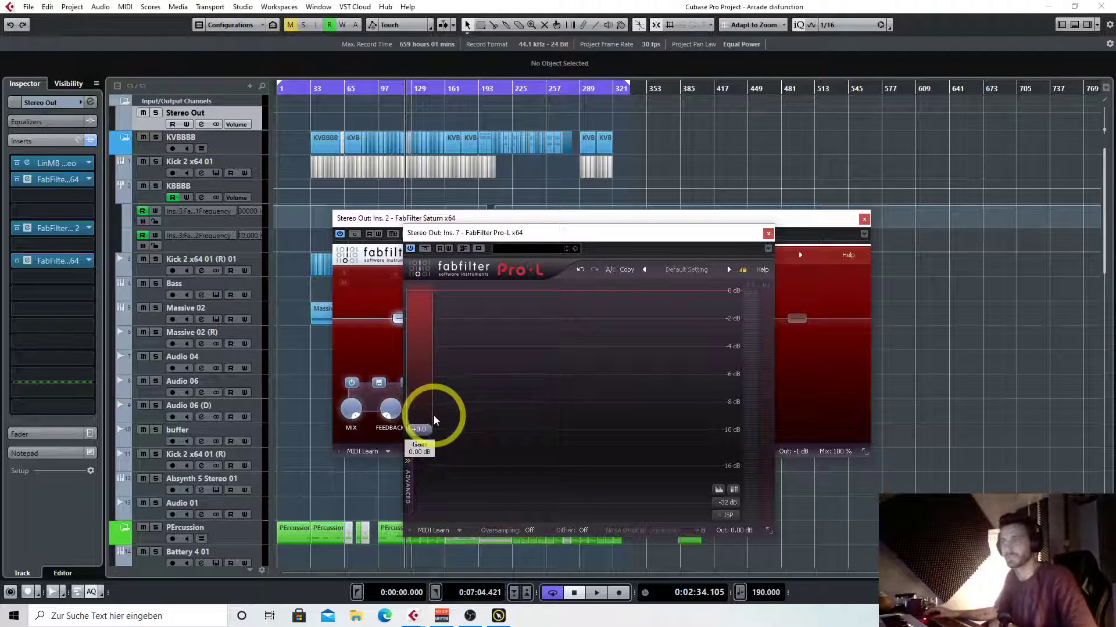
pyautogui.press('space')
pyautogui.moveTo(419, 429); pyautogui.dragTo(437, 391)
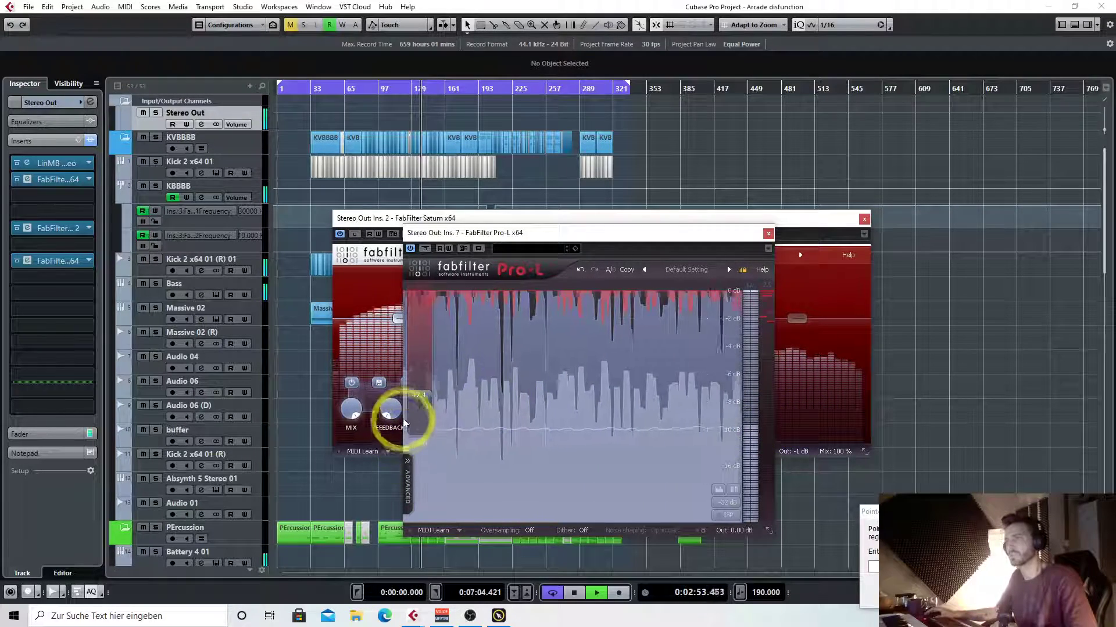
pyautogui.scroll(-1, 418, 408)
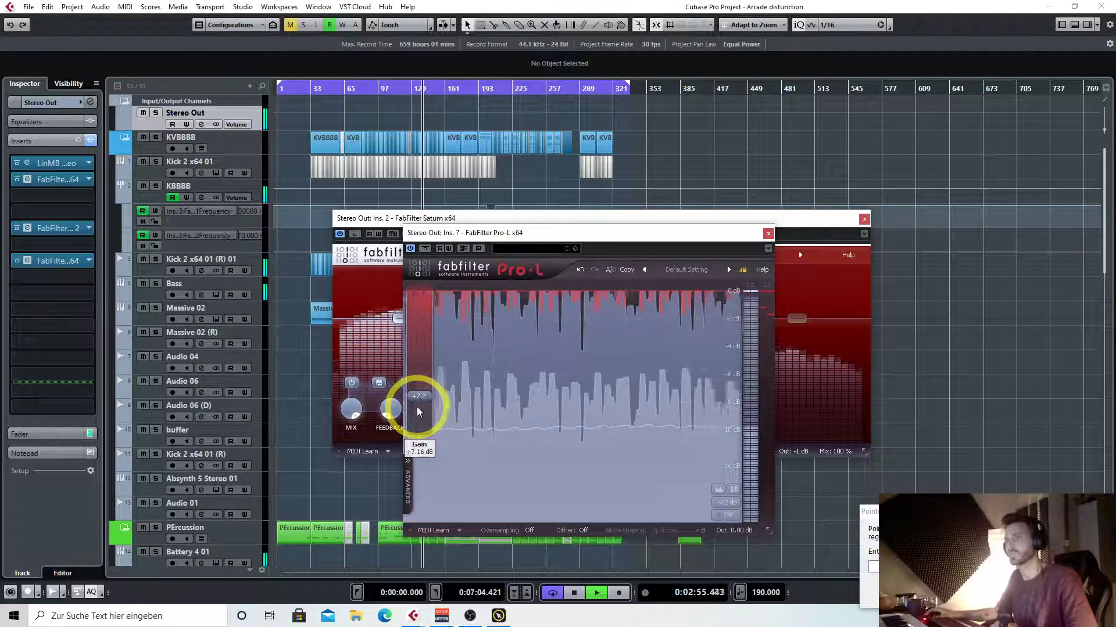
pyautogui.scroll(-1, 416, 407)
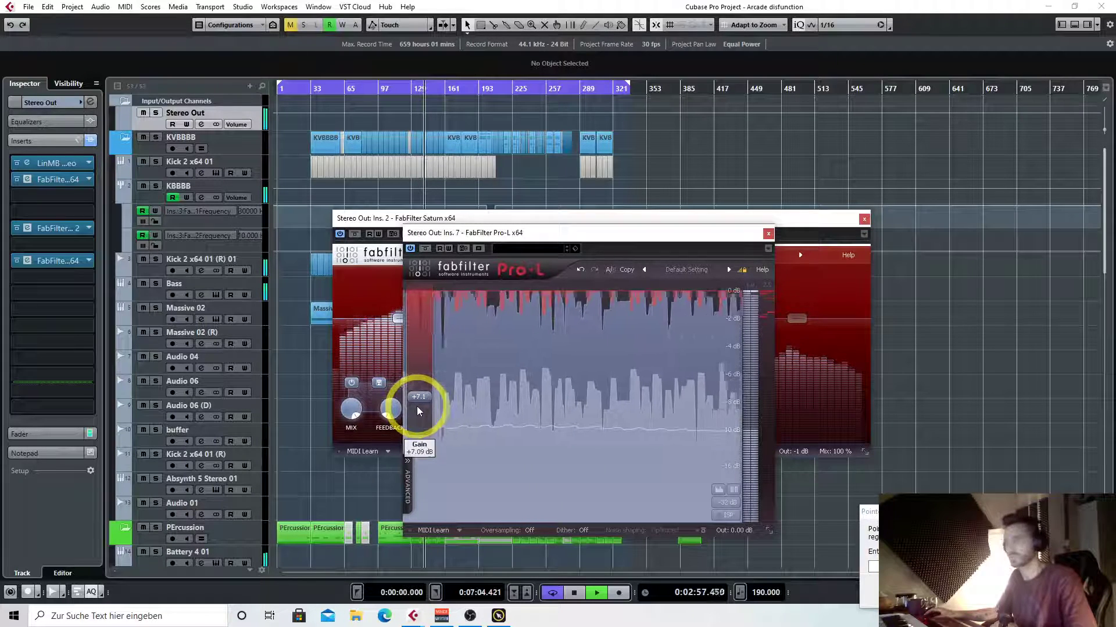
# Bring Saturn's window to the front, fine-tune the first band's drive, and show the second band's controls while the song plays
pyautogui.moveTo(742, 216); pyautogui.dragTo(778, 173)
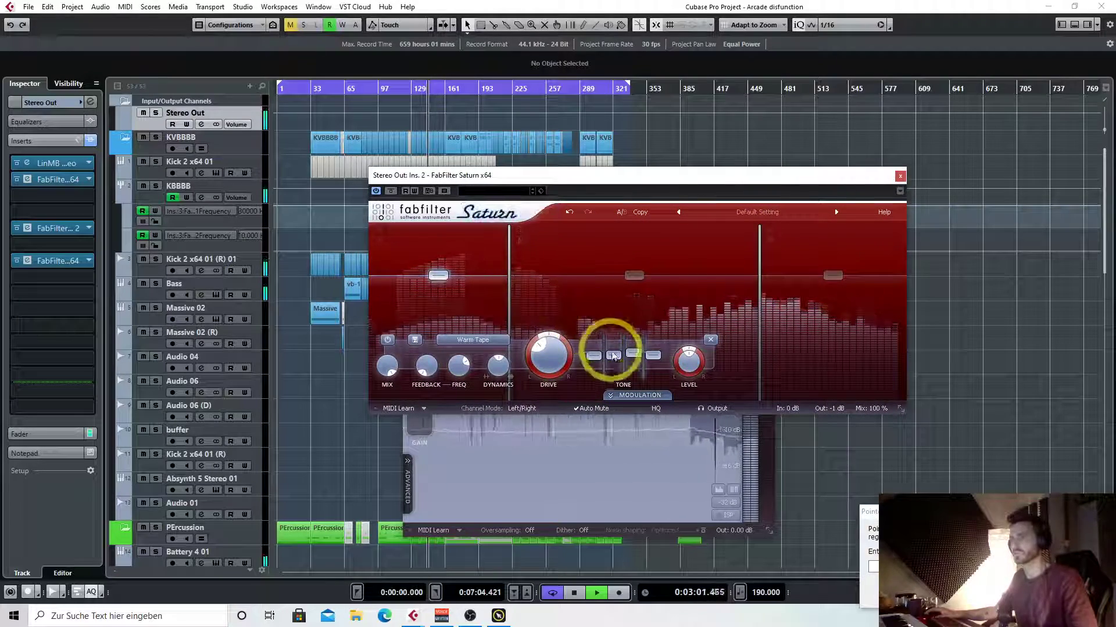
pyautogui.moveTo(634, 364)
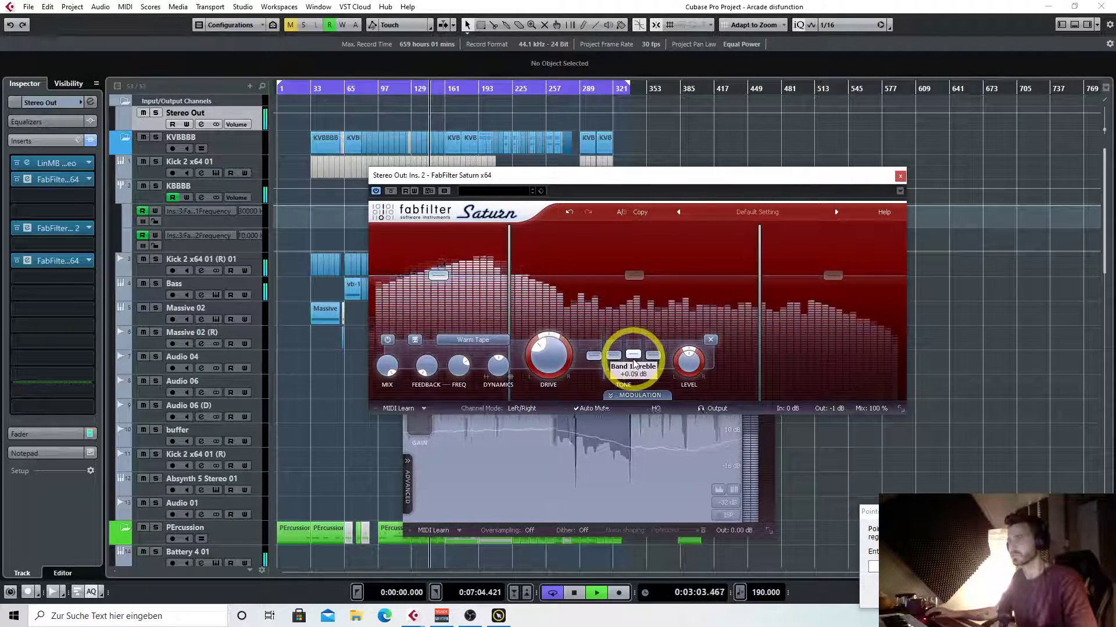
pyautogui.moveTo(535, 367)
pyautogui.moveTo(536, 367); pyautogui.dragTo(549, 362)
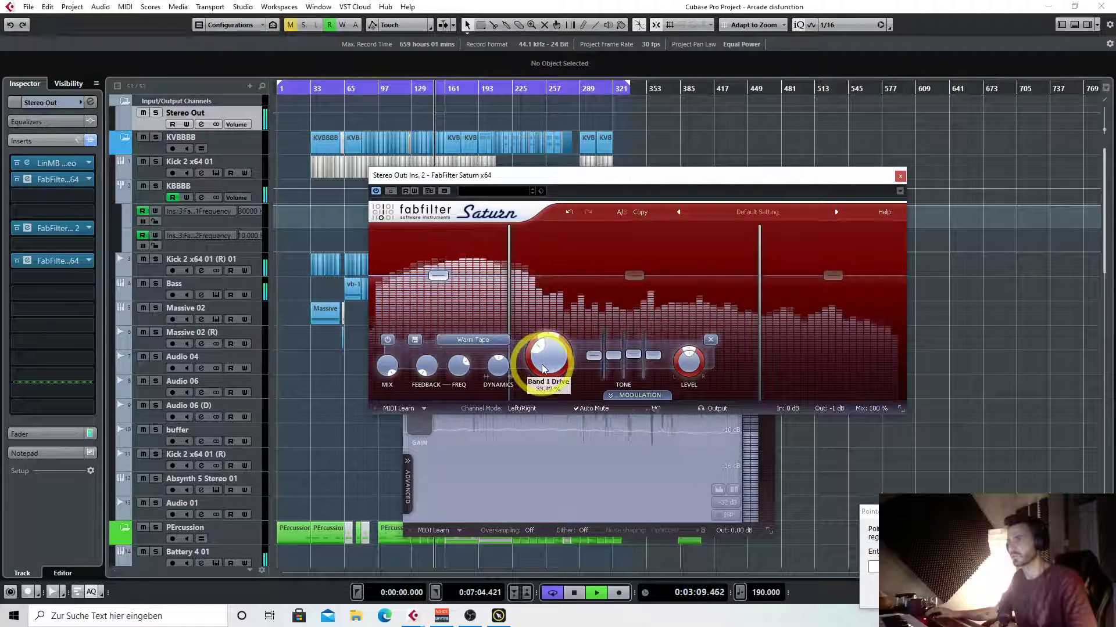
pyautogui.click(634, 275)
pyautogui.moveTo(639, 355)
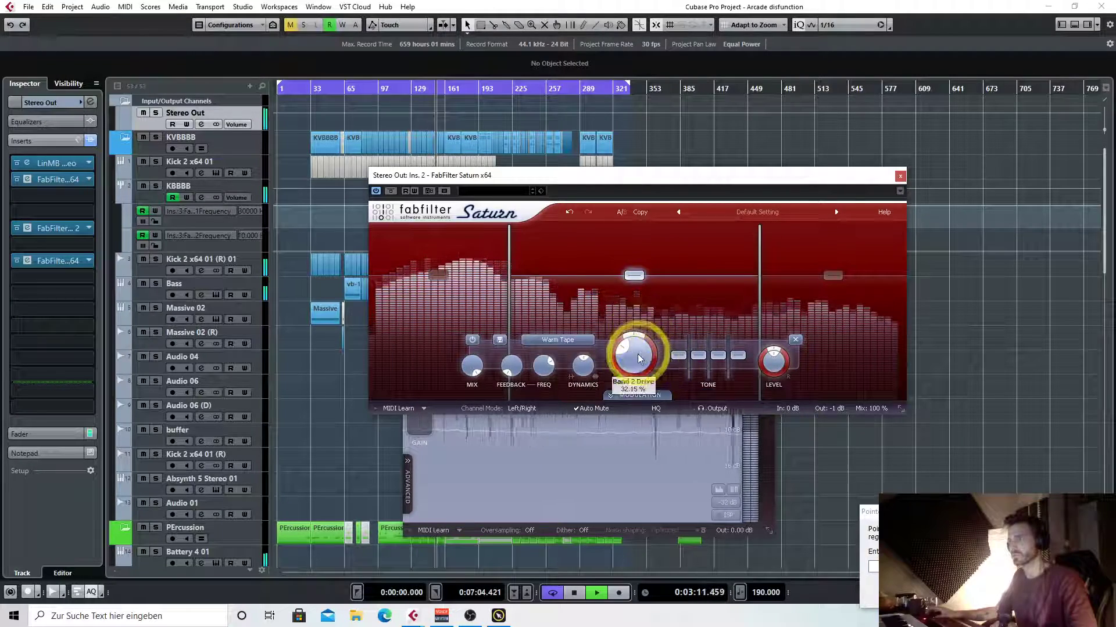
# Close the Saturn and Pro-L windows and stop playback
pyautogui.click(900, 181)
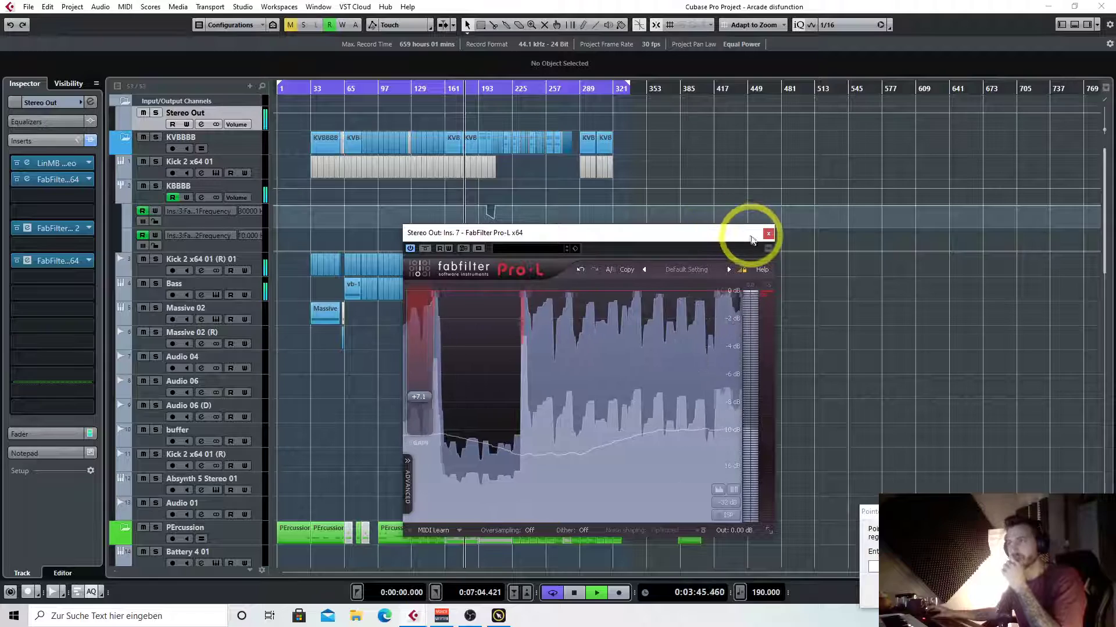
pyautogui.moveTo(692, 241); pyautogui.dragTo(568, 161)
pyautogui.press('space')
pyautogui.click(637, 154)
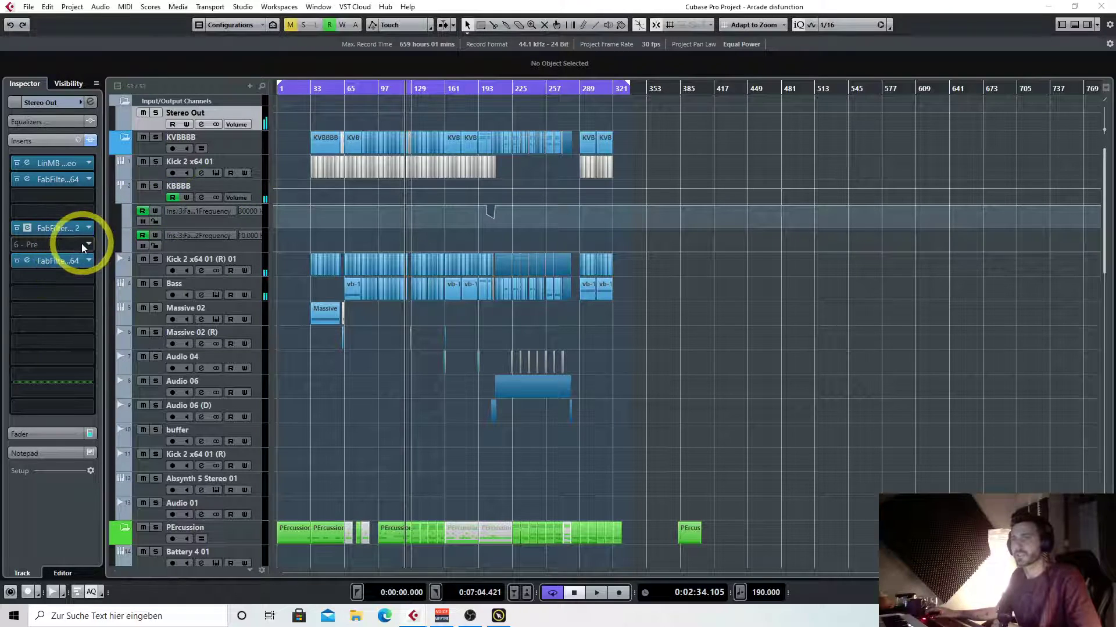
# Insert the StereoEnhancer from the Spatial + Panner category on the Stereo Out and move it to slot 6, between Pro-Q 2 and Pro-L
pyautogui.click(87, 212)
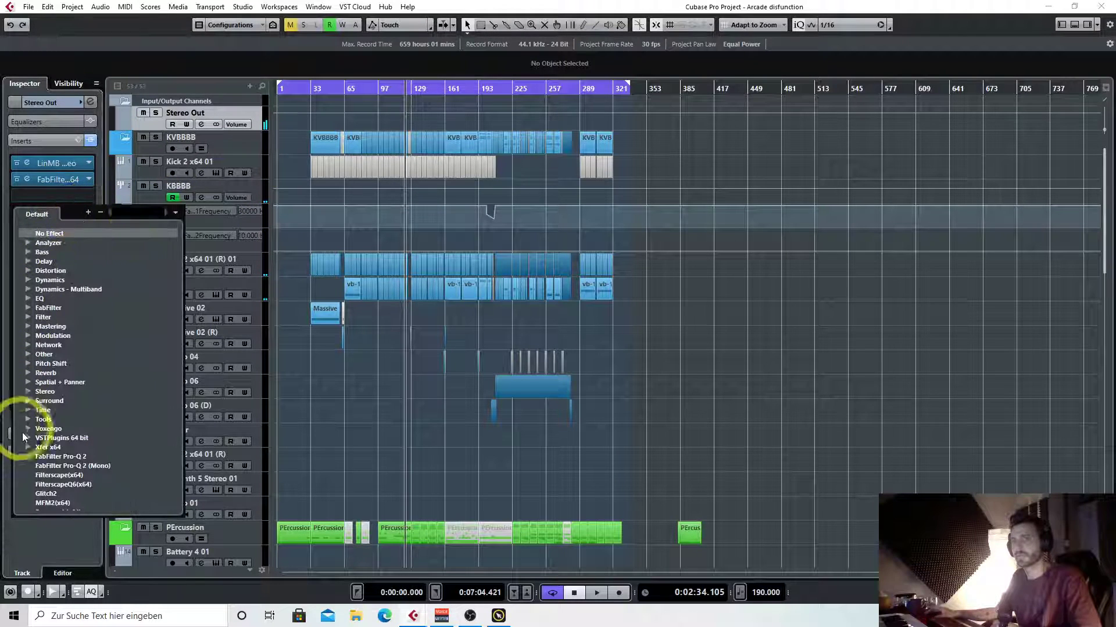
pyautogui.scroll(-3, 116, 427)
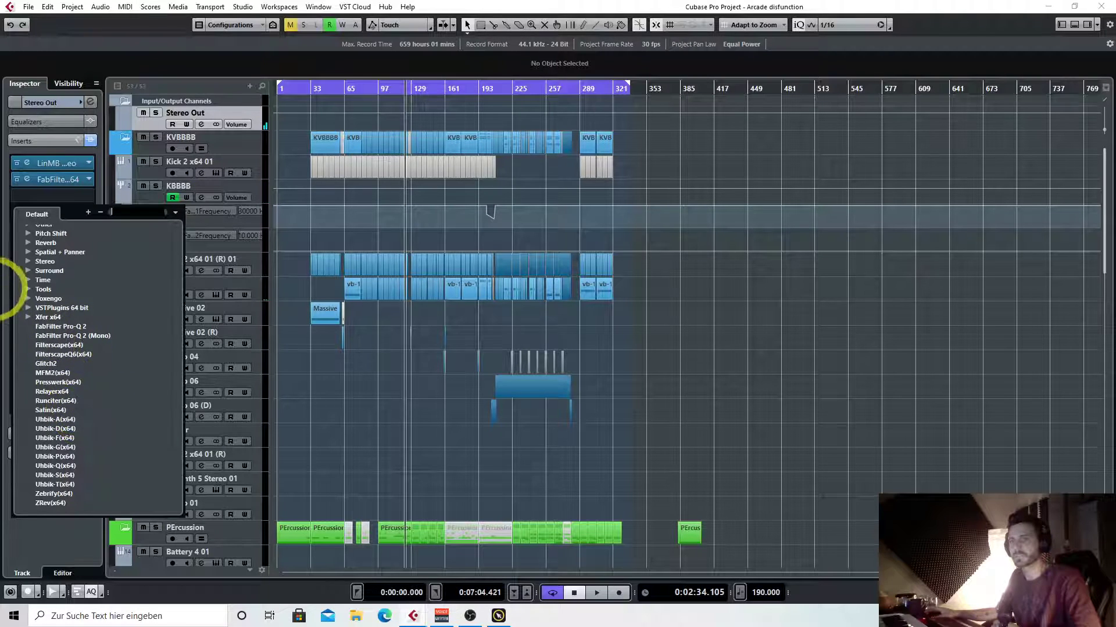
pyautogui.scroll(2, 46, 290)
pyautogui.click(28, 309)
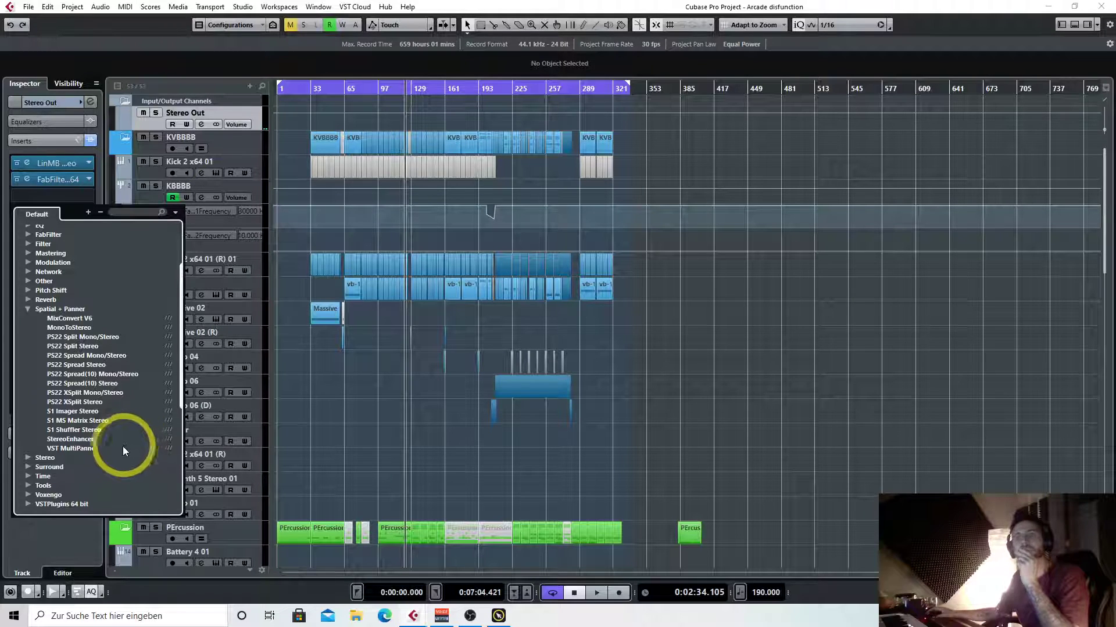
pyautogui.click(86, 439)
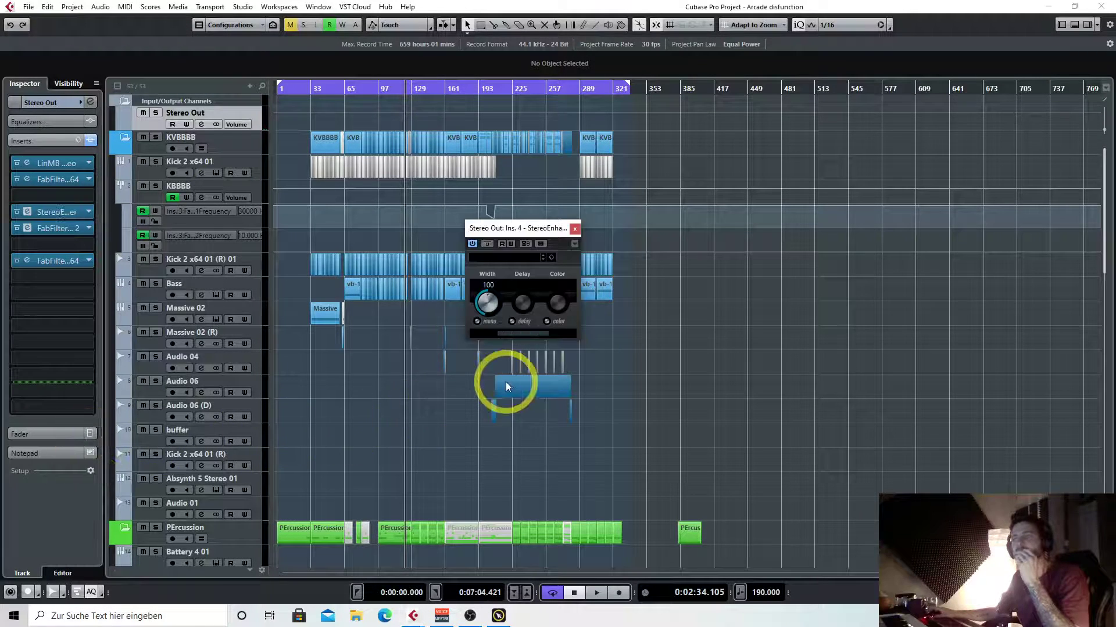
pyautogui.moveTo(482, 221); pyautogui.dragTo(486, 236)
pyautogui.moveTo(57, 212); pyautogui.dragTo(44, 243)
# Try a StereoEnhancer width of 137 while the song plays, and stop playback
pyautogui.press('space')
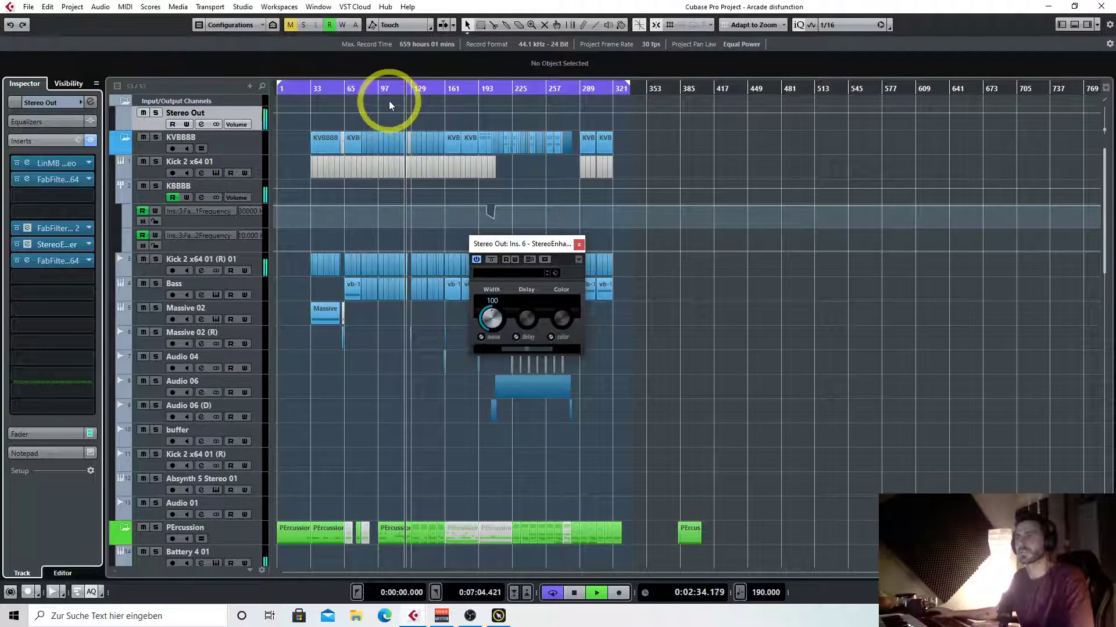
pyautogui.moveTo(495, 296)
pyautogui.mouseDown()
pyautogui.moveTo(490, 316)
pyautogui.moveTo(496, 301)
pyautogui.mouseUp()
pyautogui.click(513, 258)
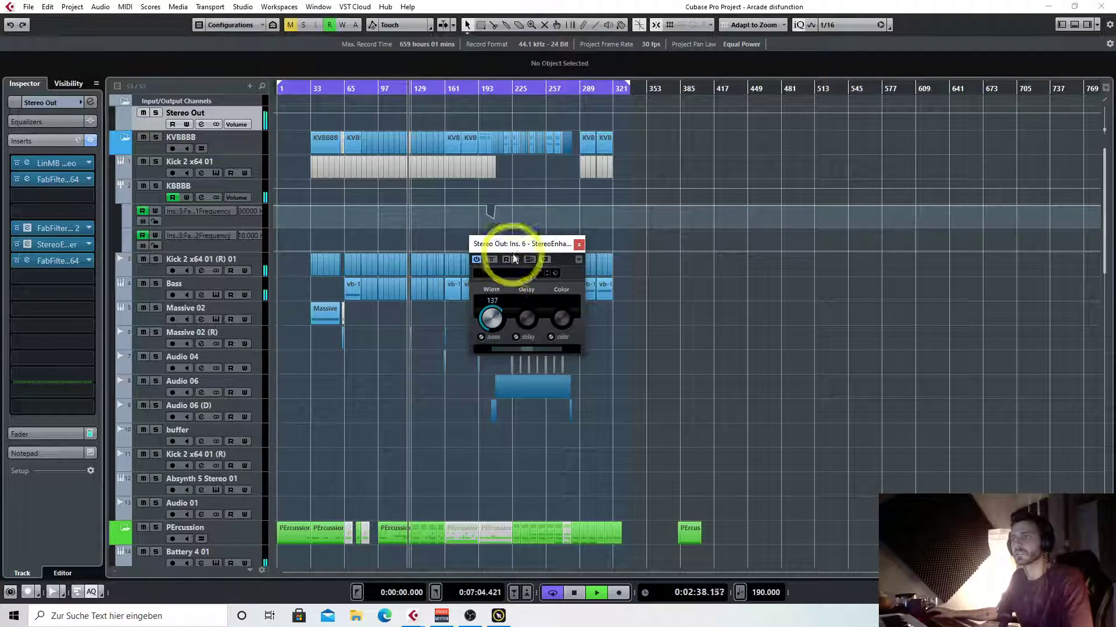
pyautogui.moveTo(511, 243); pyautogui.dragTo(367, 334)
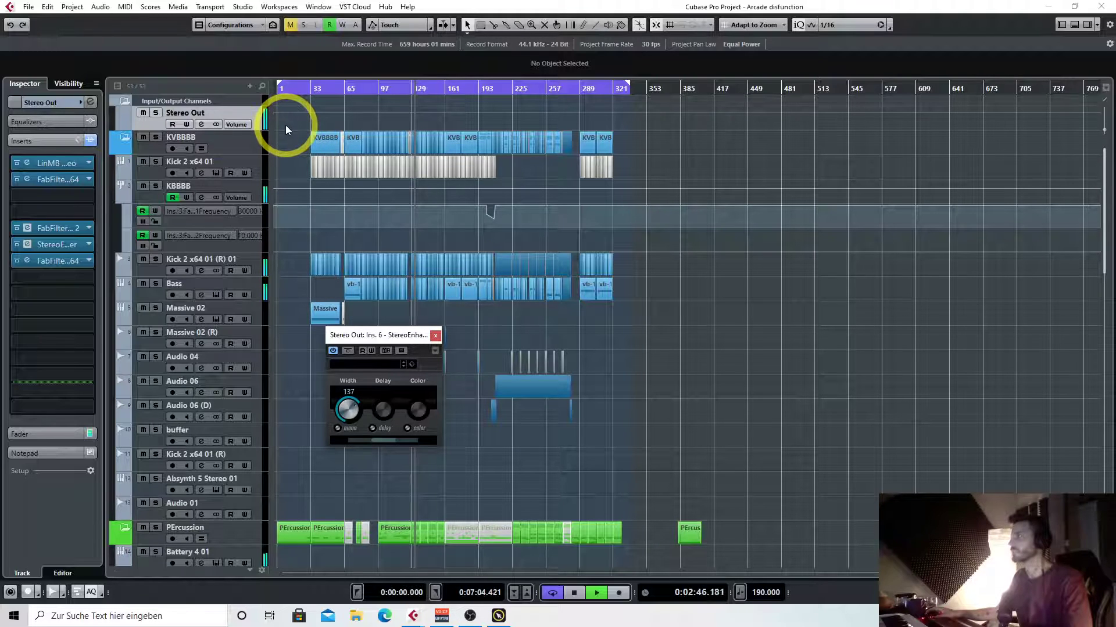
pyautogui.press('space')
# Reduce the StereoEnhancer's width to 104 and move its window over the middle of the arrangement
pyautogui.click(342, 414)
pyautogui.moveTo(353, 417); pyautogui.dragTo(313, 372)
pyautogui.click(363, 330)
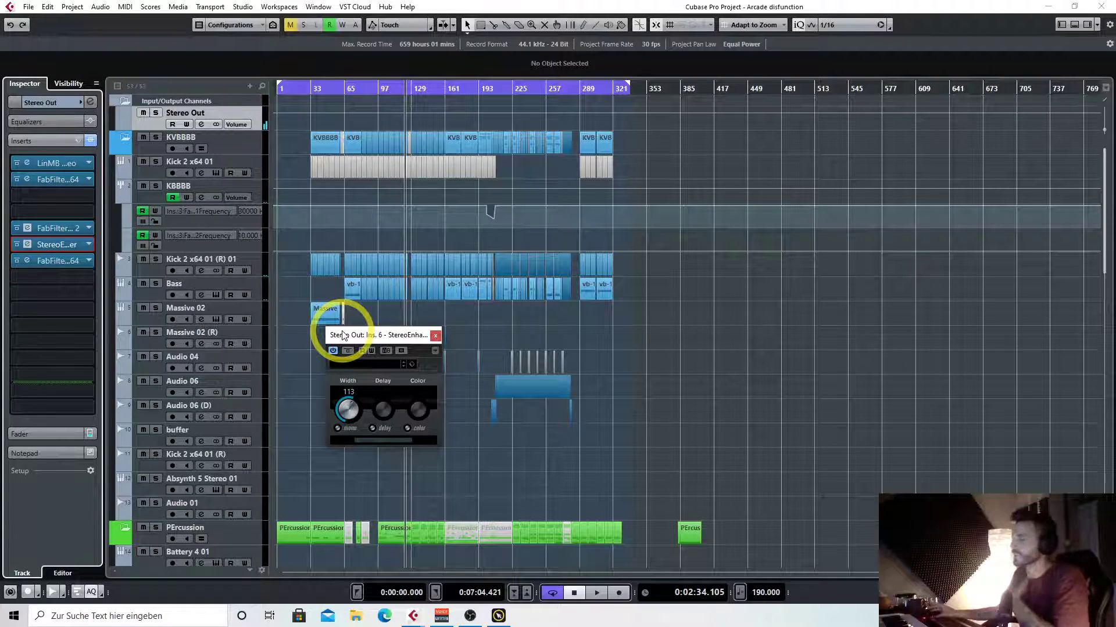
pyautogui.moveTo(354, 426); pyautogui.dragTo(383, 399)
pyautogui.moveTo(392, 329); pyautogui.dragTo(530, 346)
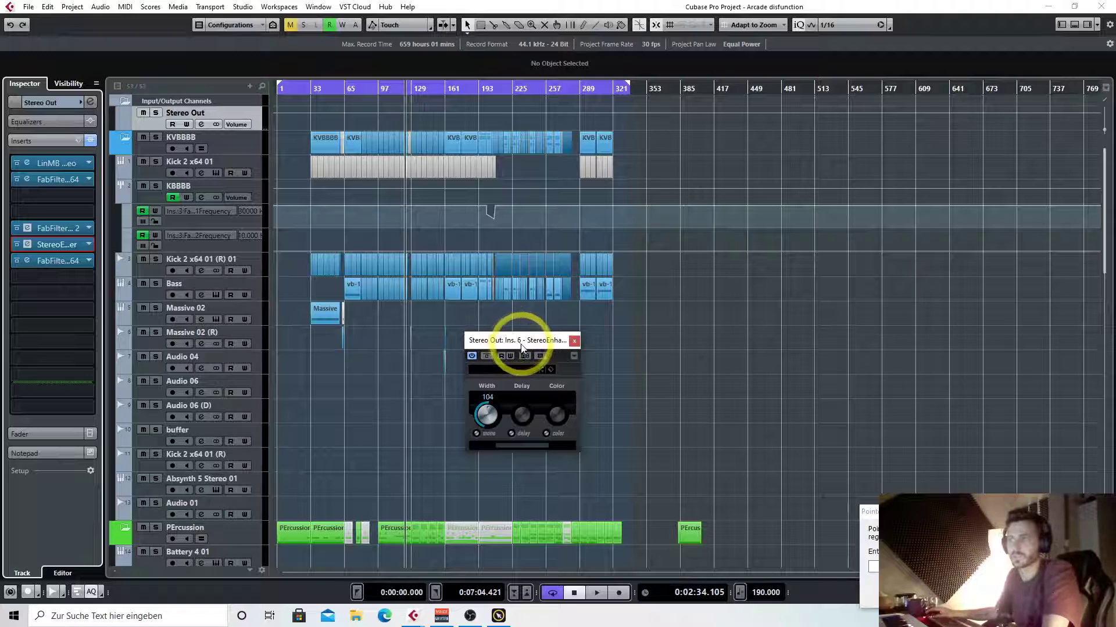
pyautogui.moveTo(521, 346); pyautogui.dragTo(557, 318)
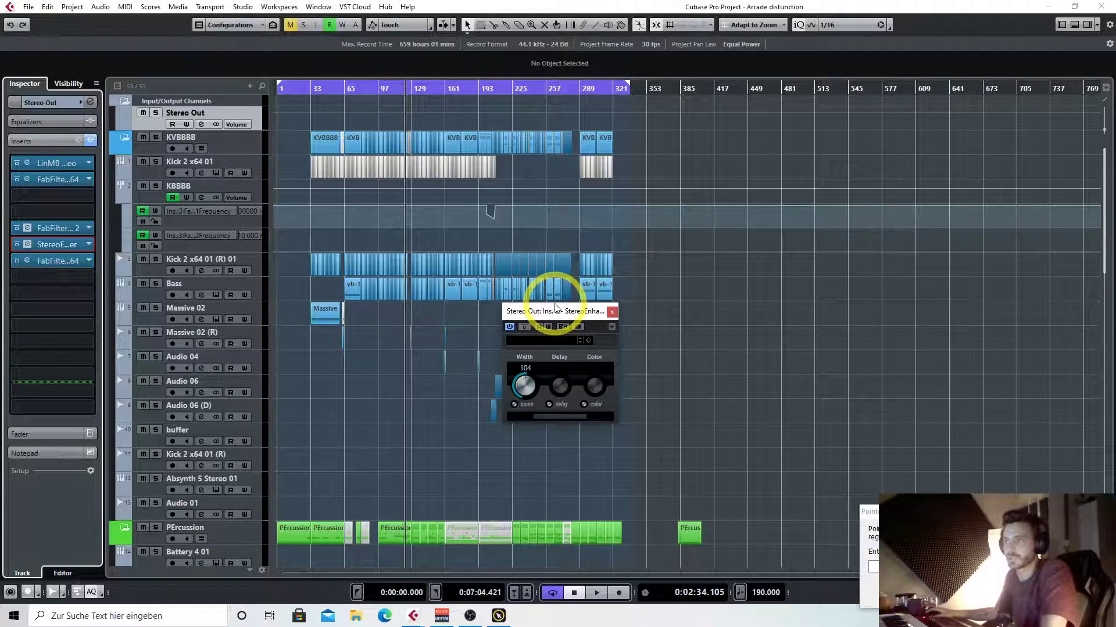